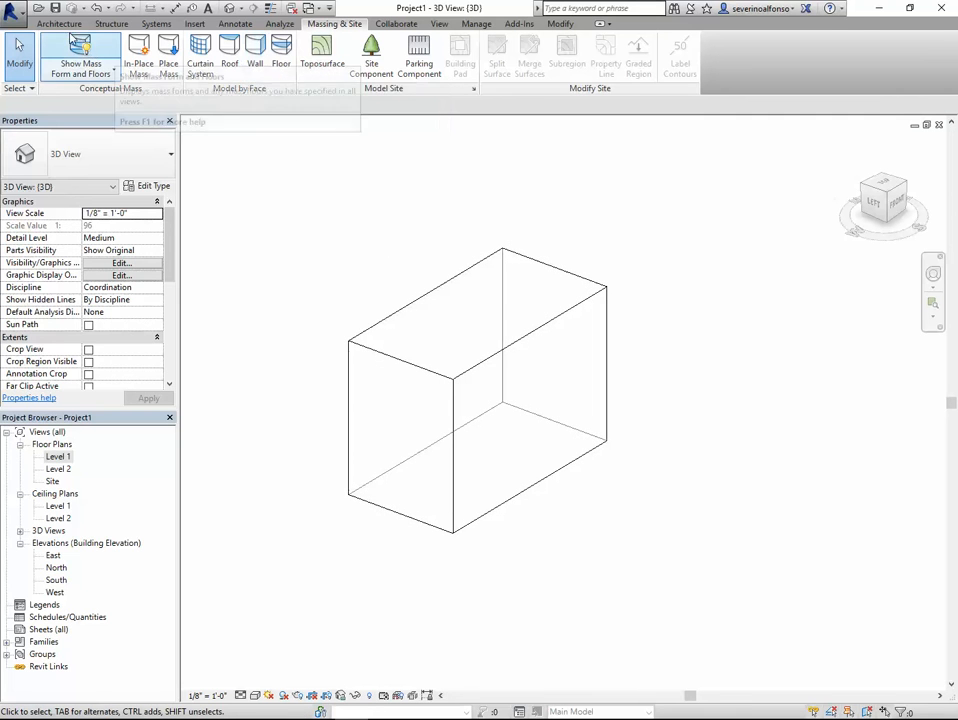
# - Place an Exterior - Brick on Mtl. Stud wall by face on the mass's long front face, using the Finish Face: Exterior location line
pyautogui.click(59, 23)
pyautogui.click(55, 70)
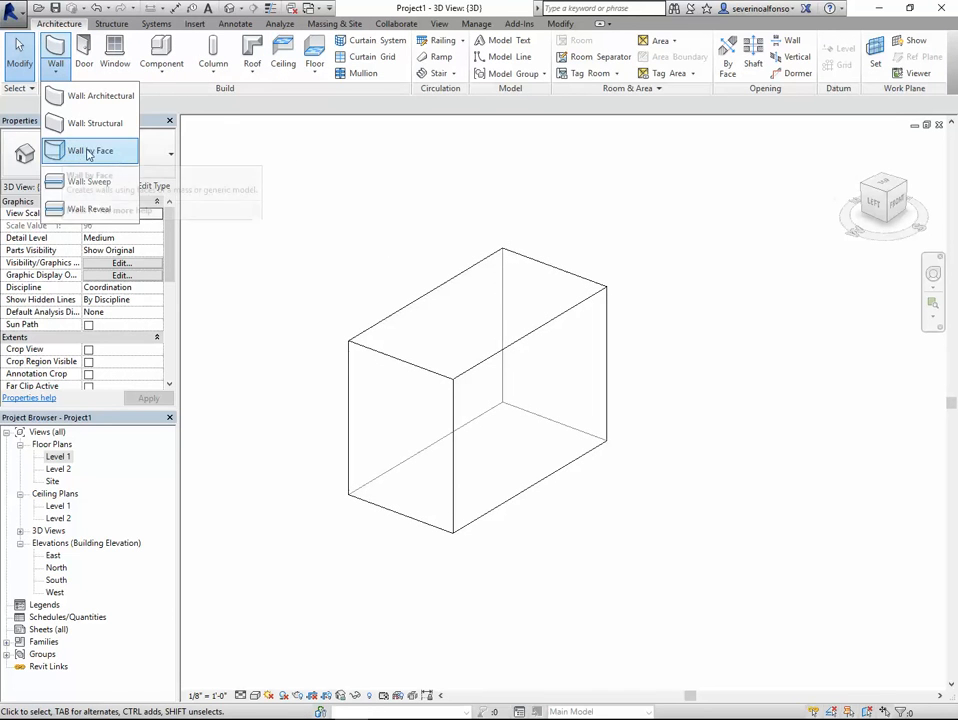
pyautogui.click(334, 23)
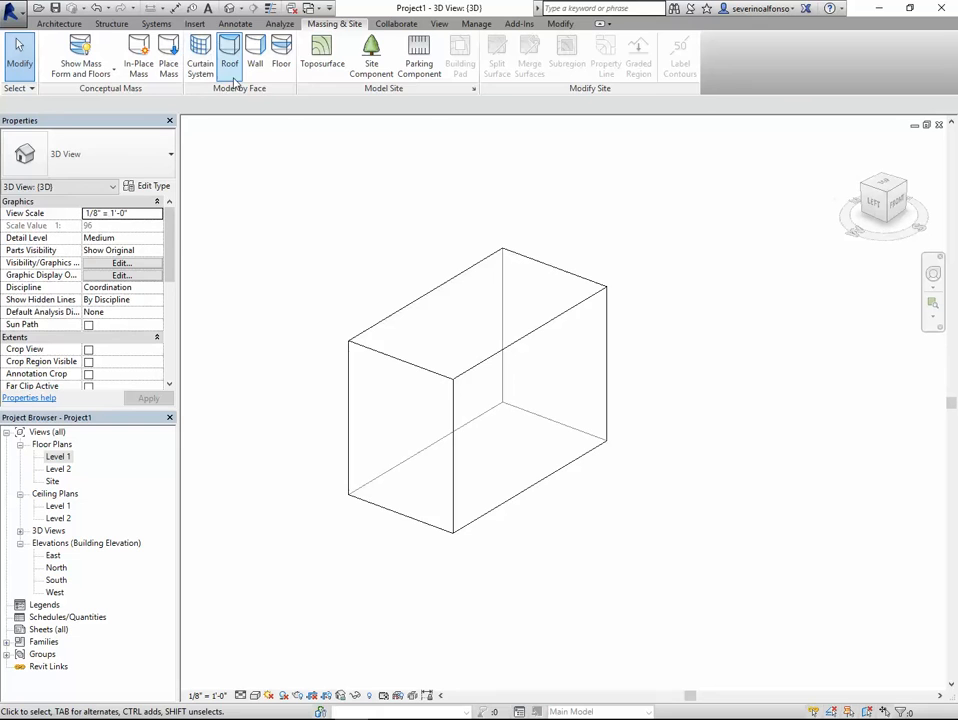
pyautogui.click(255, 52)
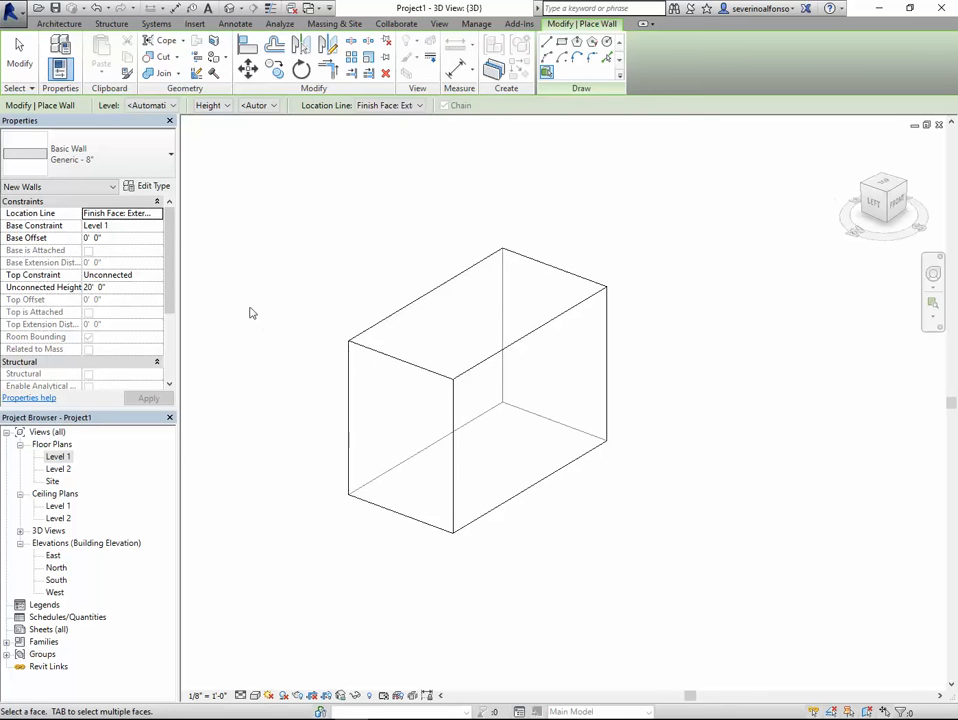
pyautogui.click(88, 155)
pyautogui.moveTo(180, 305); pyautogui.dragTo(179, 222)
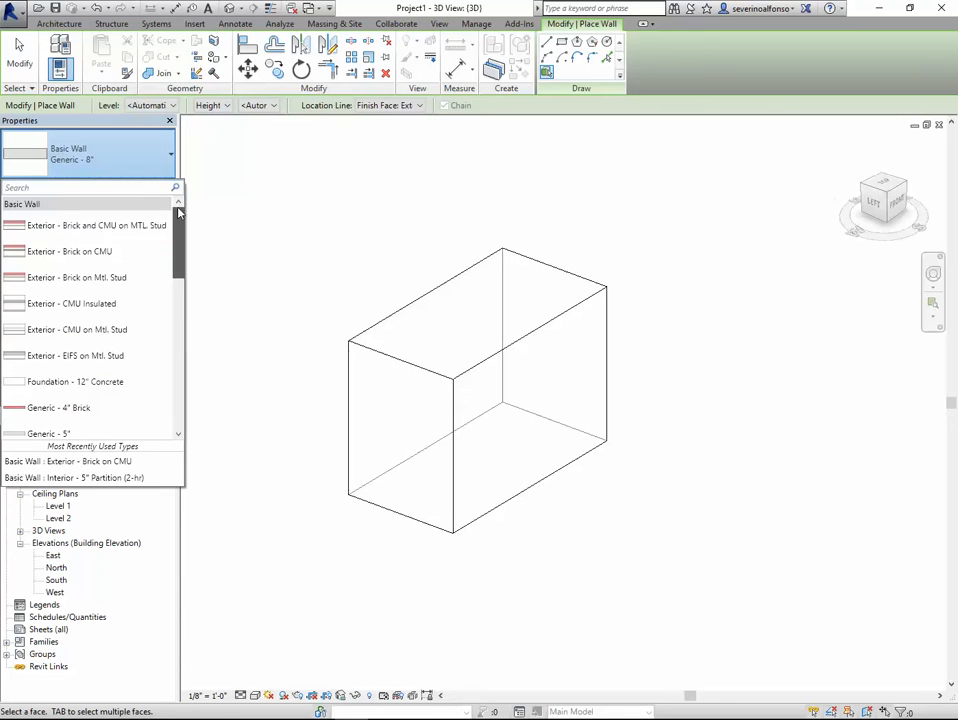
pyautogui.click(77, 279)
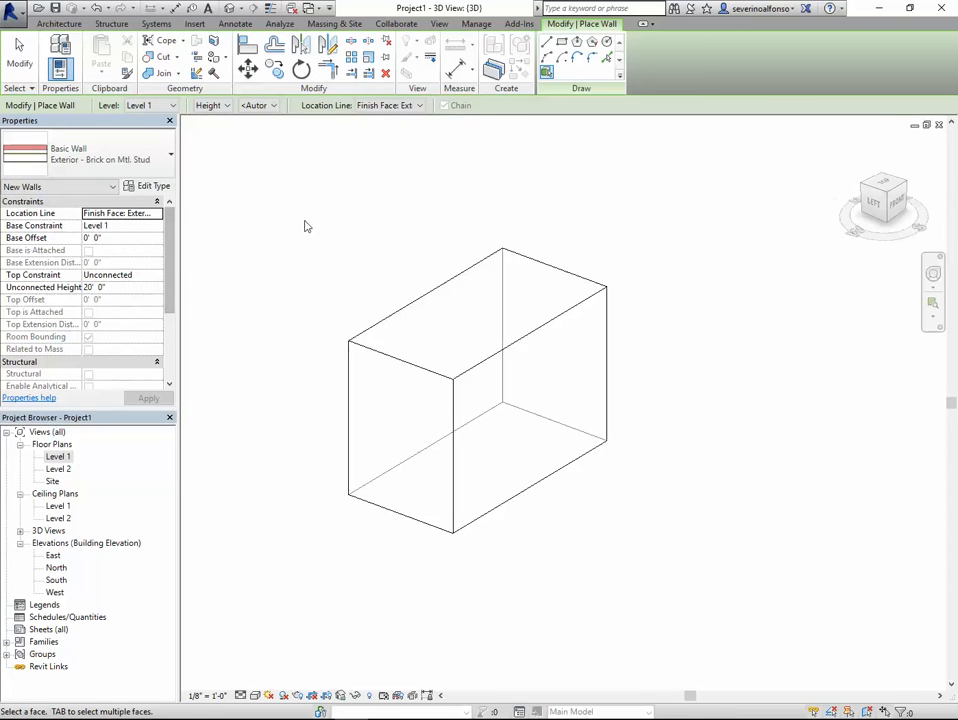
pyautogui.click(391, 106)
pyautogui.click(391, 106)
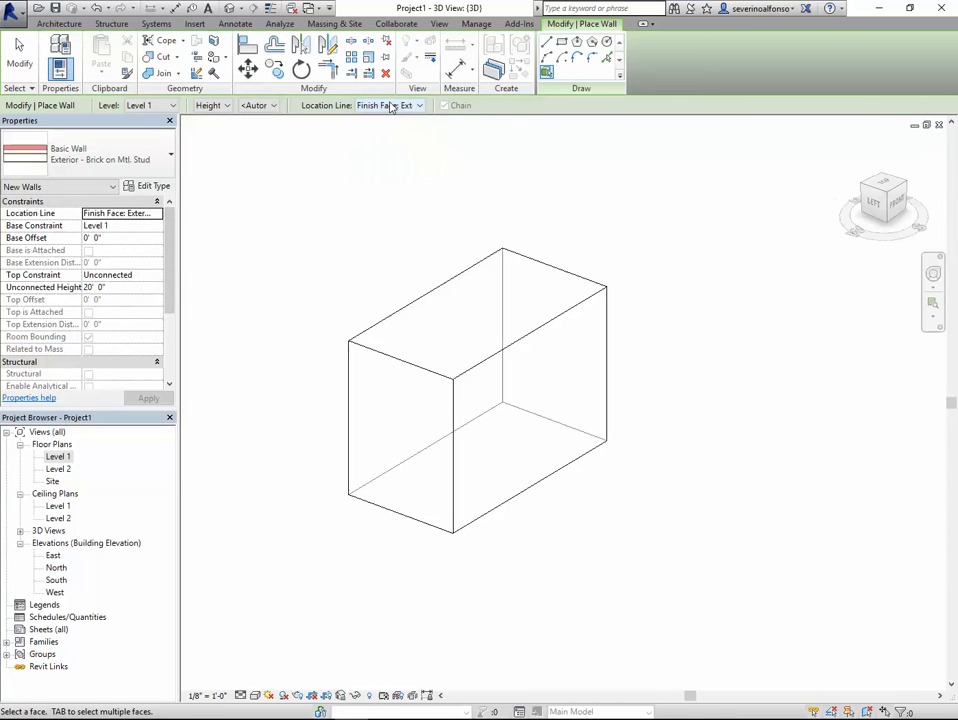
pyautogui.click(527, 345)
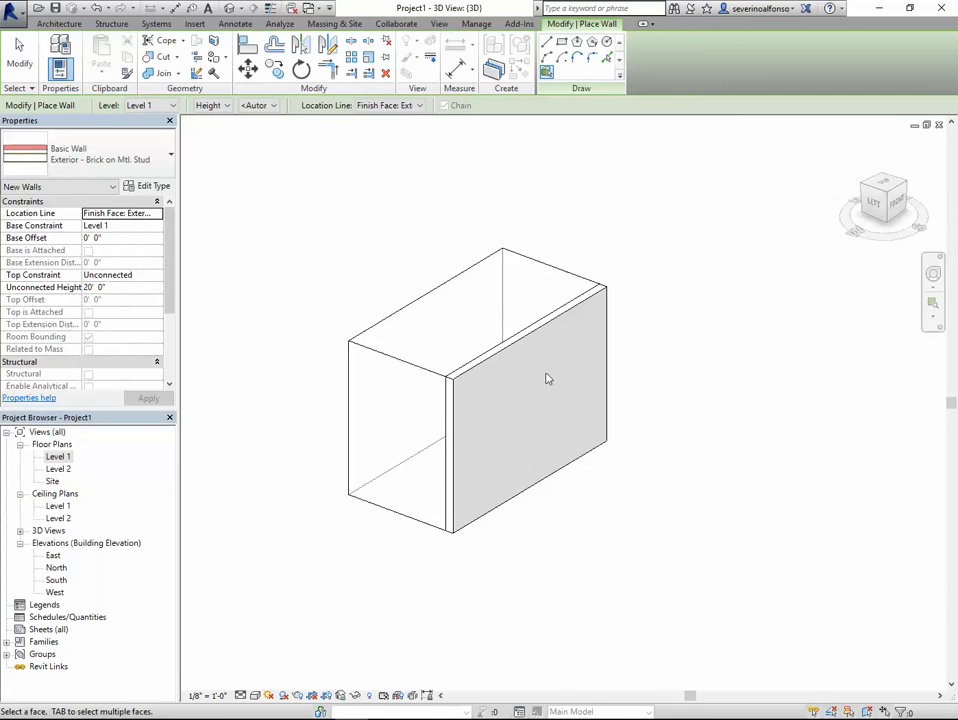
# - Place a second wall by face on the mass's opposite long face with the location line set to Finish Face: Interior
pyautogui.keyDown('shift'); pyautogui.moveTo(378, 396); pyautogui.dragTo(654, 400, button='middle'); pyautogui.keyUp('shift')
pyautogui.click(389, 106)
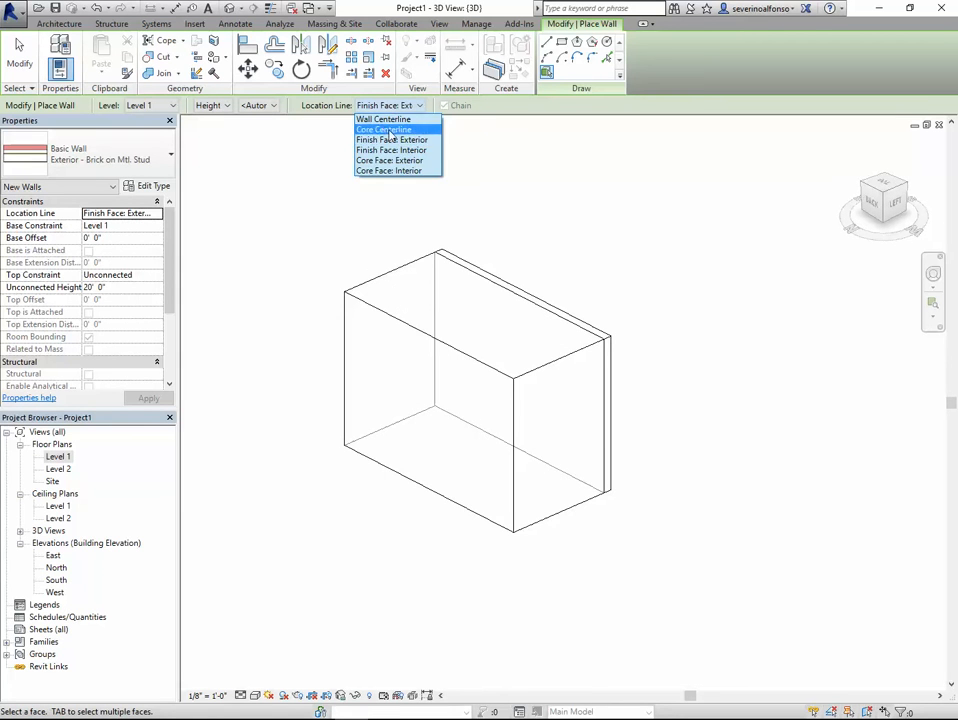
pyautogui.click(390, 150)
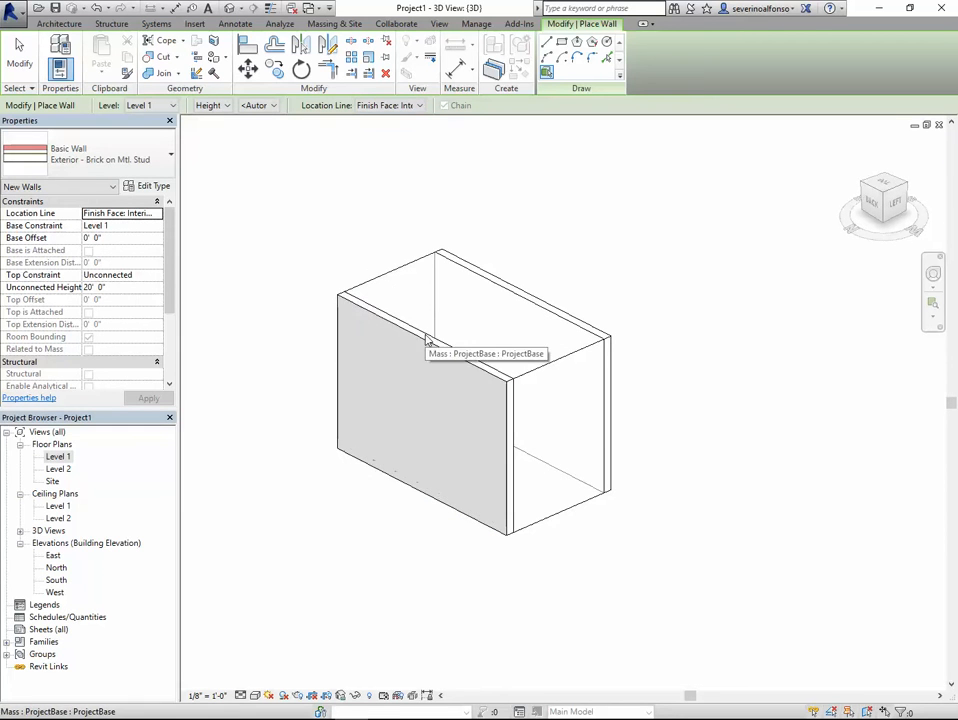
# - Inspect both face walls from several sides, end wall placement and undo the two walls
pyautogui.moveTo(443, 257)
pyautogui.keyDown('shift'); pyautogui.mouseDown(button='middle')
pyautogui.moveTo(541, 276)
pyautogui.moveTo(453, 276)
pyautogui.mouseUp(button='middle'); pyautogui.keyUp('shift')
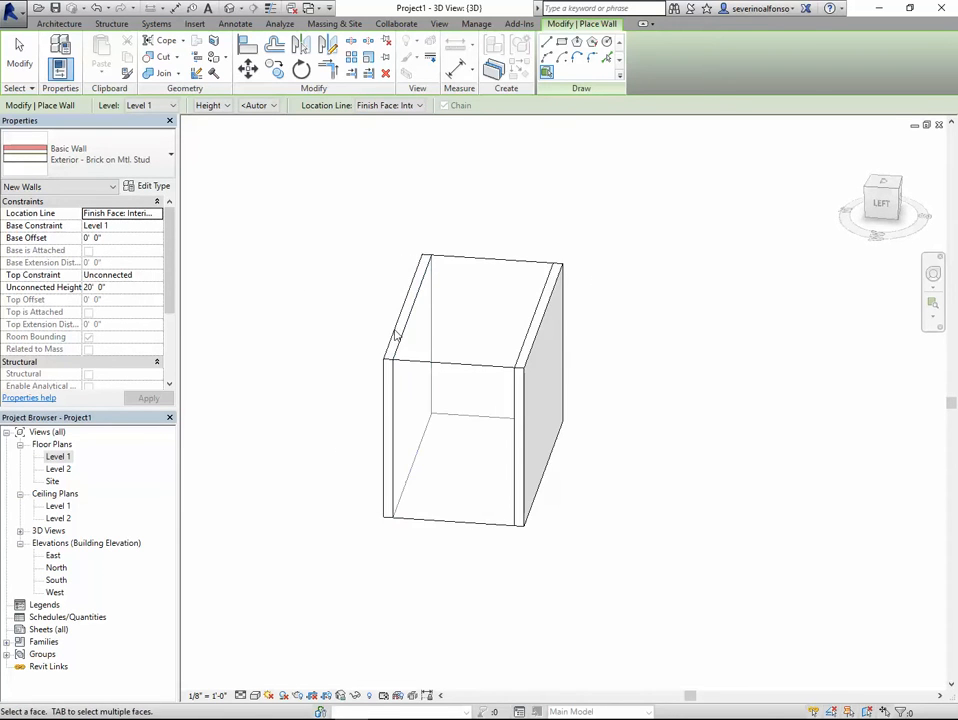
pyautogui.keyDown('shift'); pyautogui.moveTo(401, 338); pyautogui.dragTo(590, 342, button='middle'); pyautogui.keyUp('shift')
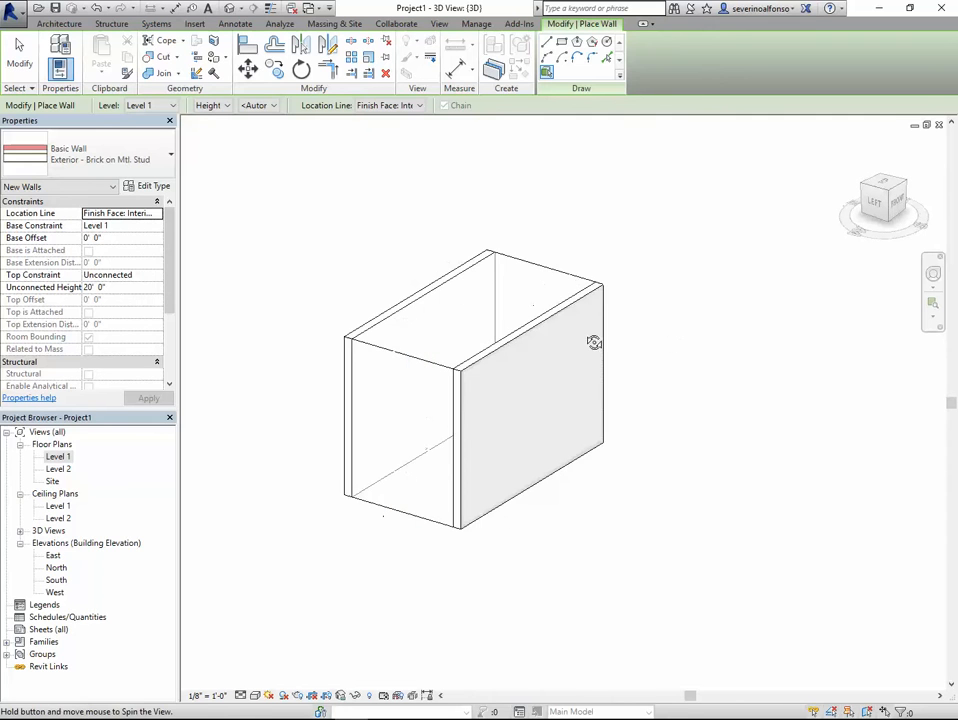
pyautogui.press('Escape')
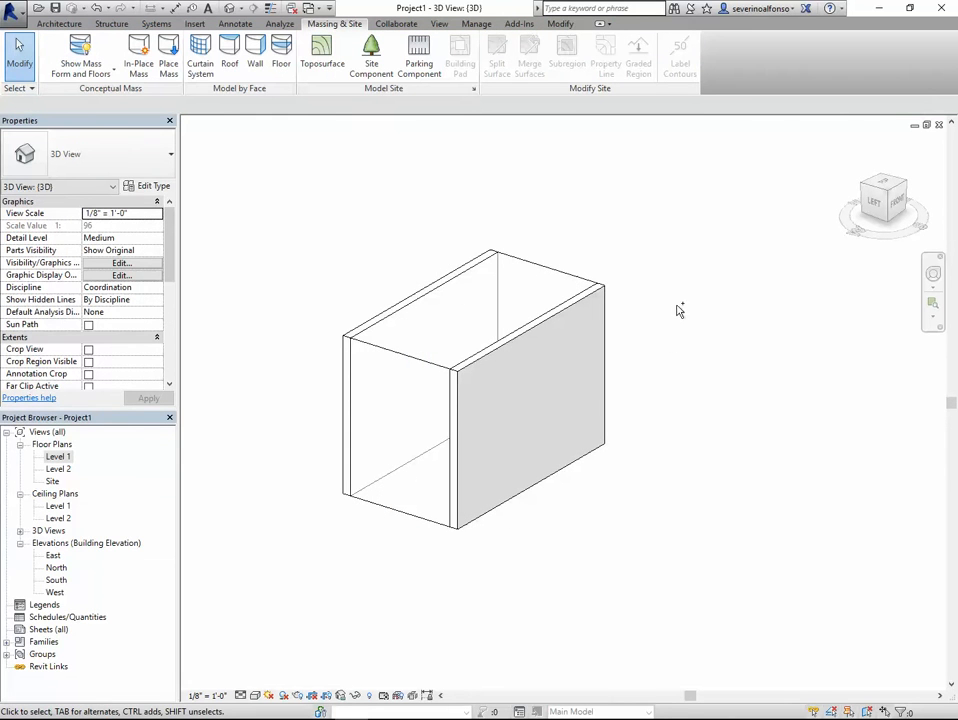
pyautogui.hotkey('ctrl', 'z')
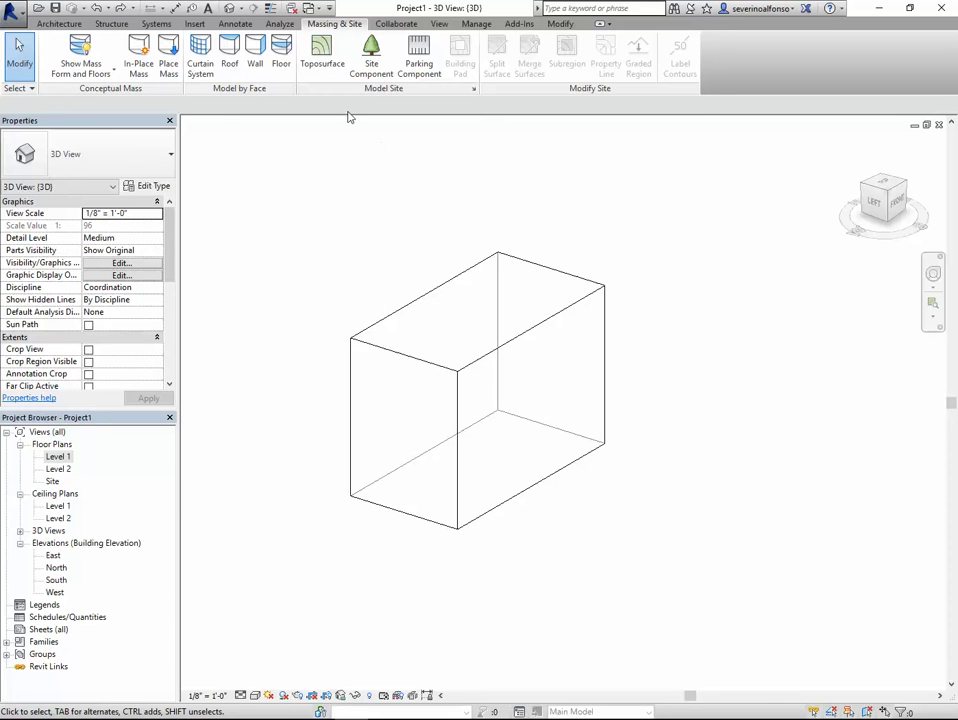
# - Create a Wood Rafter 8" - Asphalt Shingle - Insulated roof by face on the top face of the mass
pyautogui.click(230, 55)
pyautogui.click(94, 148)
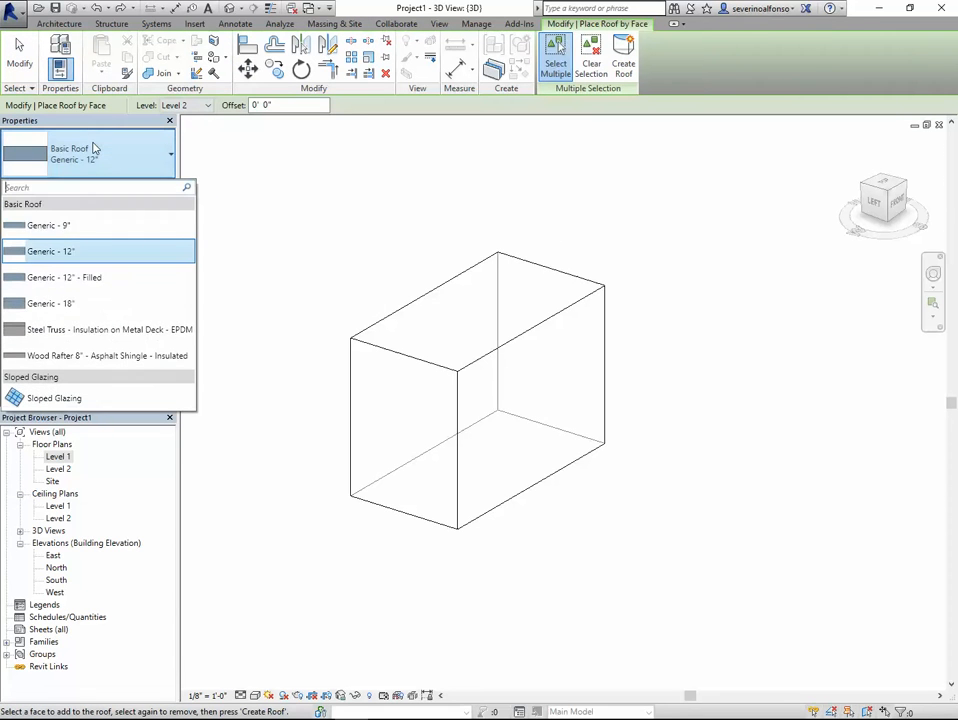
pyautogui.click(103, 357)
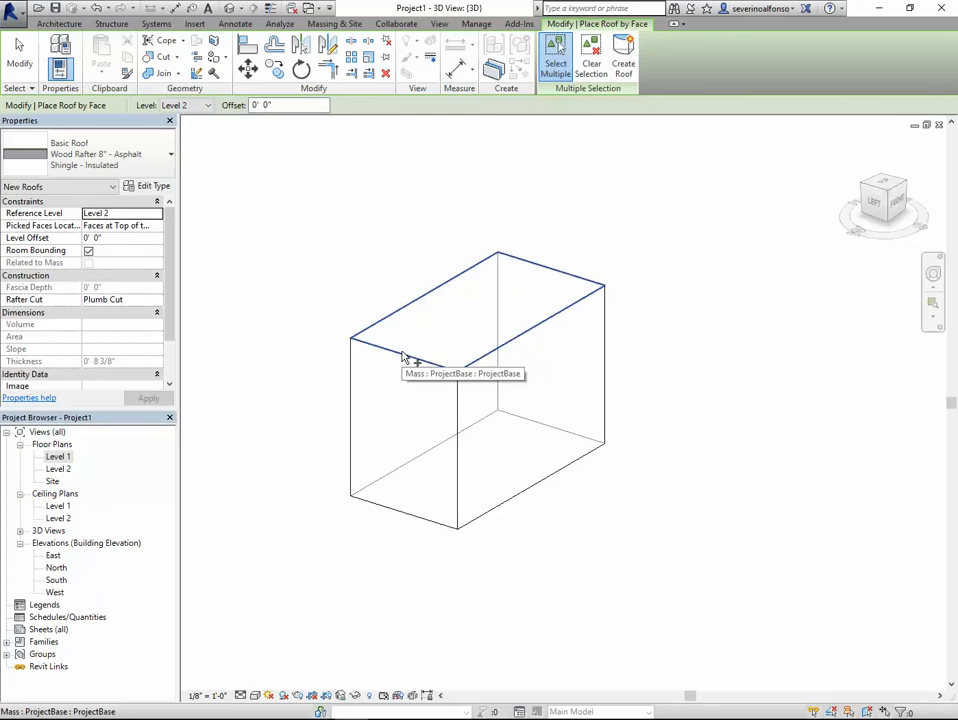
pyautogui.click(404, 357)
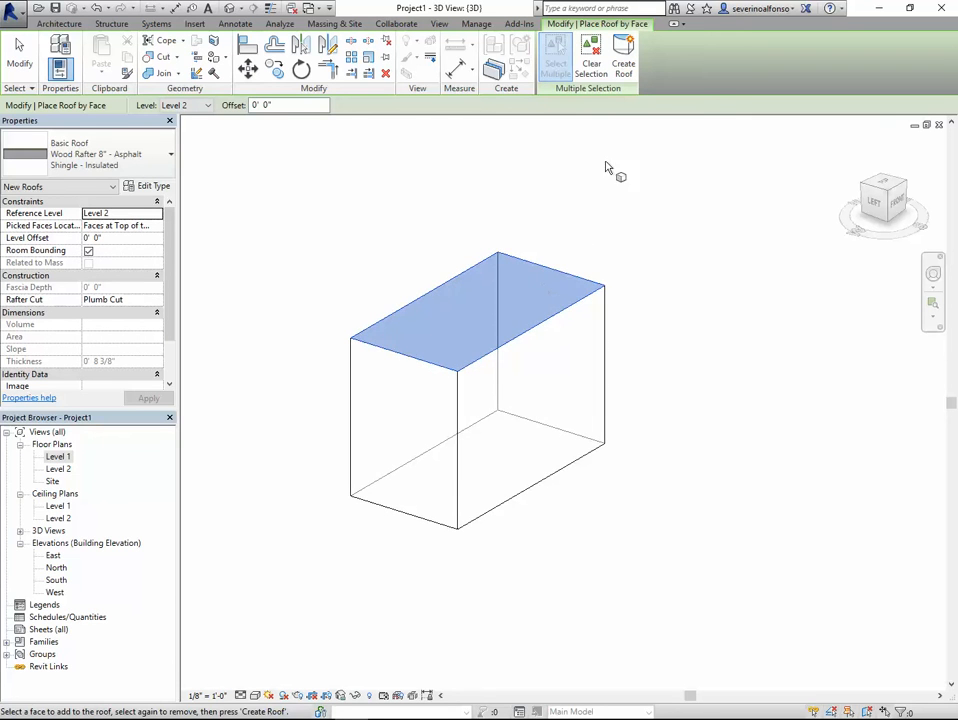
pyautogui.click(623, 70)
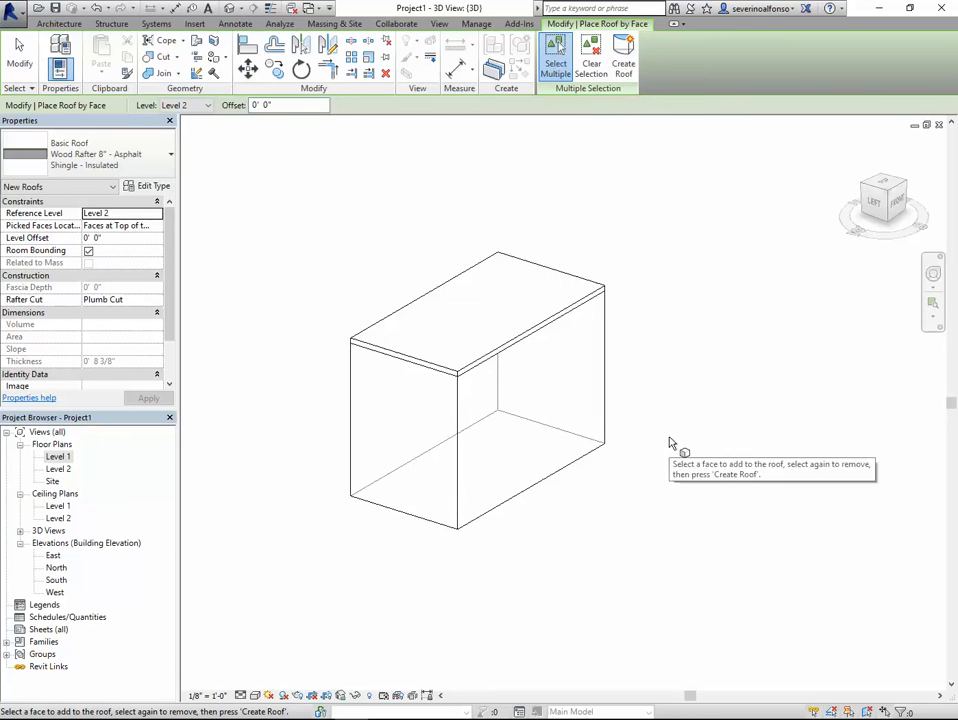
pyautogui.press('Escape')
# - Review the new roof's level offset property, deselect the roof and undo its creation
pyautogui.click(473, 375)
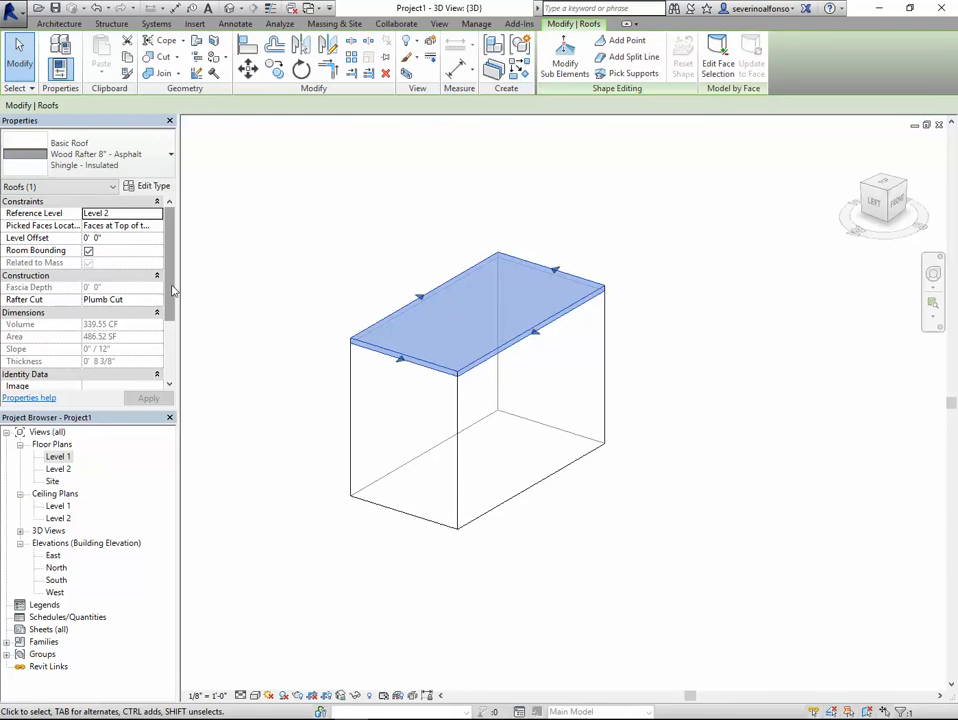
pyautogui.click(119, 237)
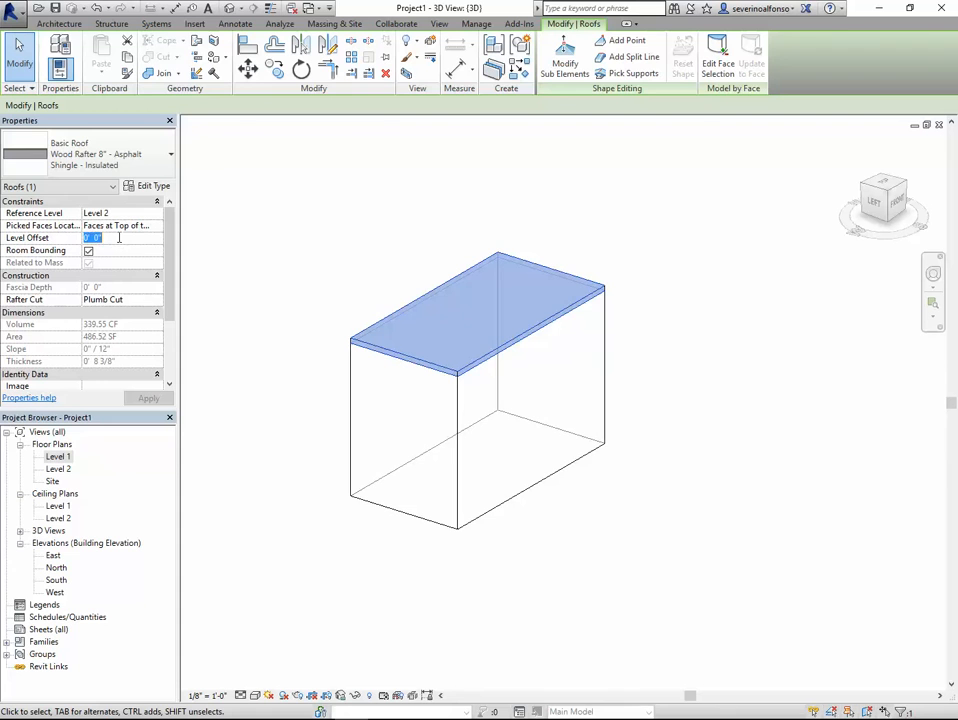
pyautogui.click(363, 241)
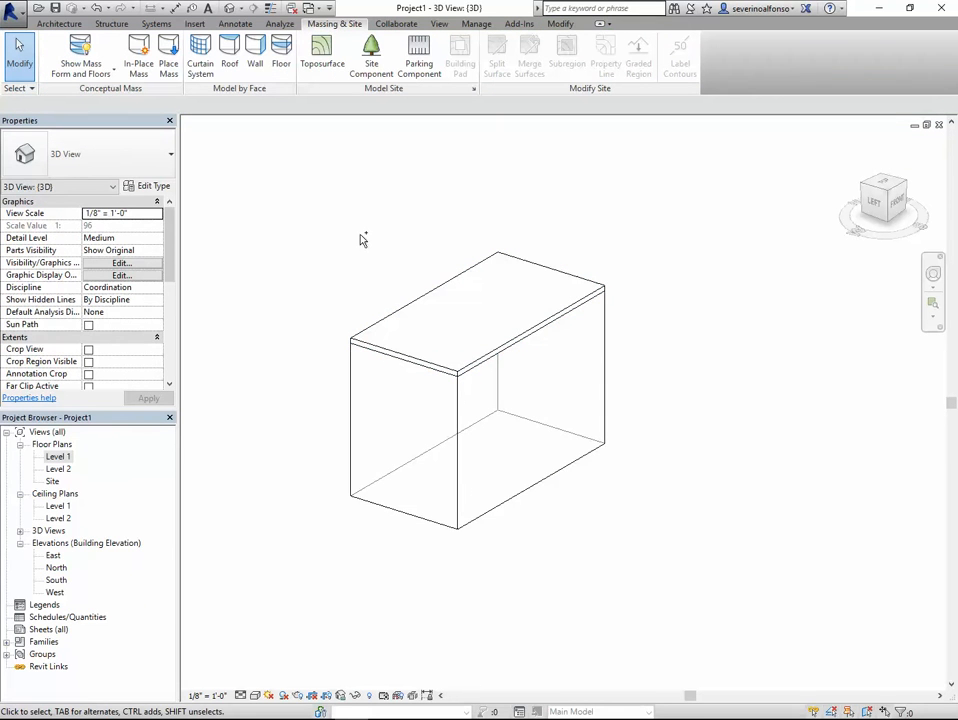
pyautogui.hotkey('ctrl', 'z')
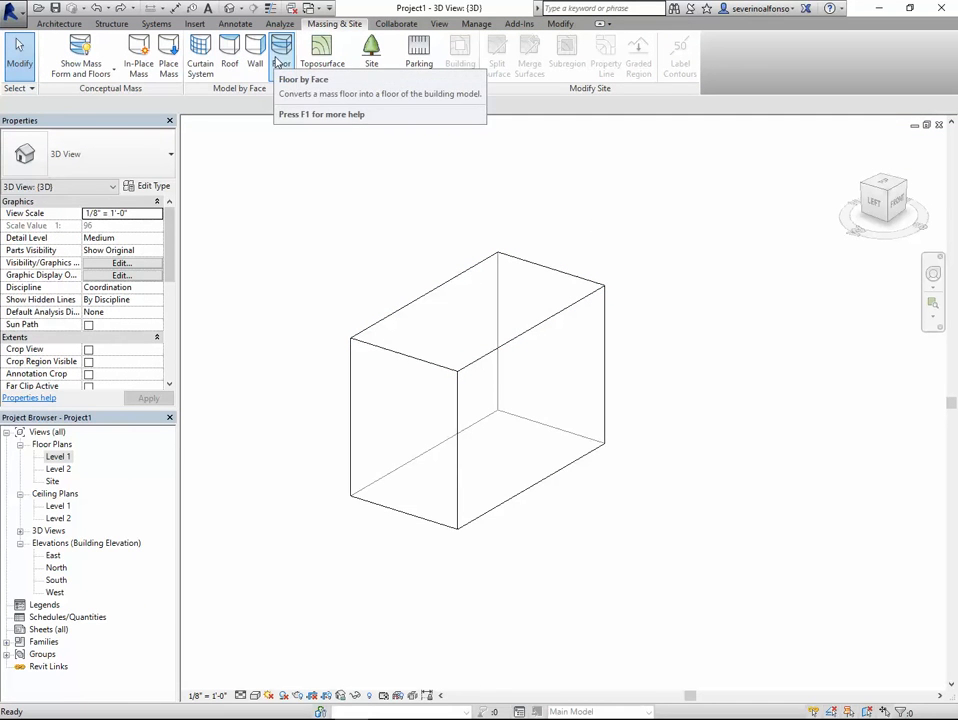
# - Check which levels are offered as mass floors for the box mass, leaving the selection unchanged
pyautogui.click(464, 280)
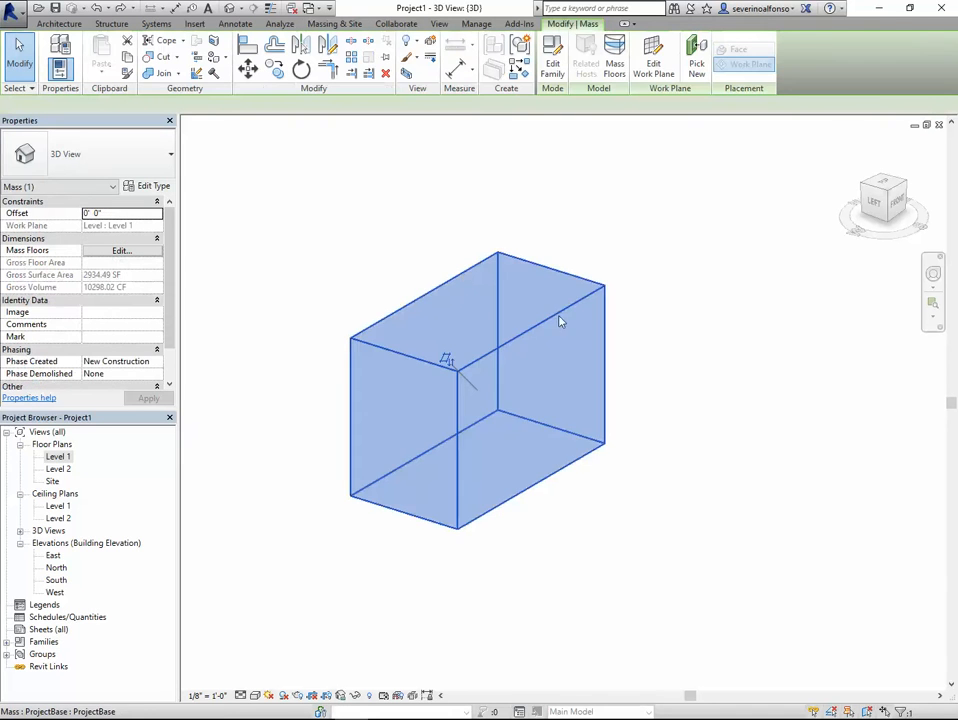
pyautogui.click(614, 60)
pyautogui.moveTo(489, 258); pyautogui.dragTo(681, 166)
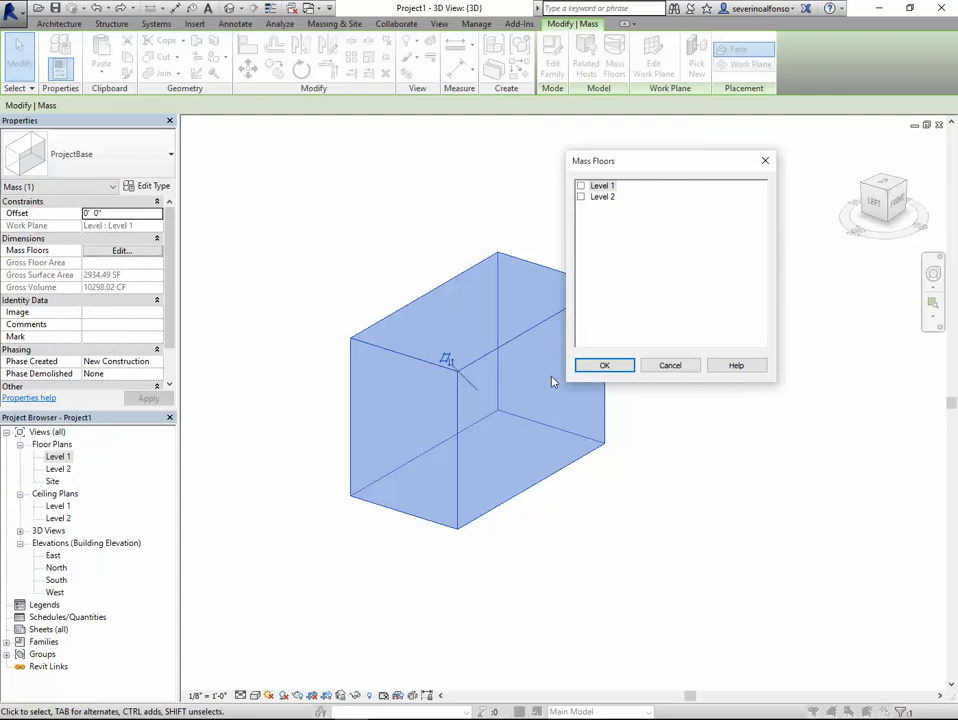
pyautogui.click(668, 366)
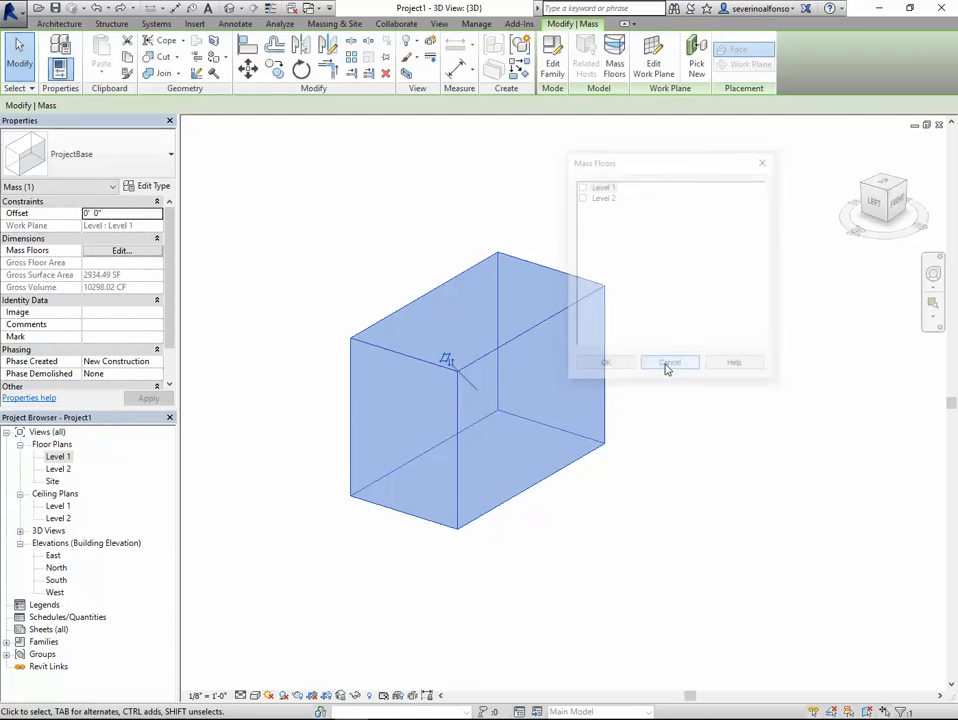
pyautogui.click(680, 276)
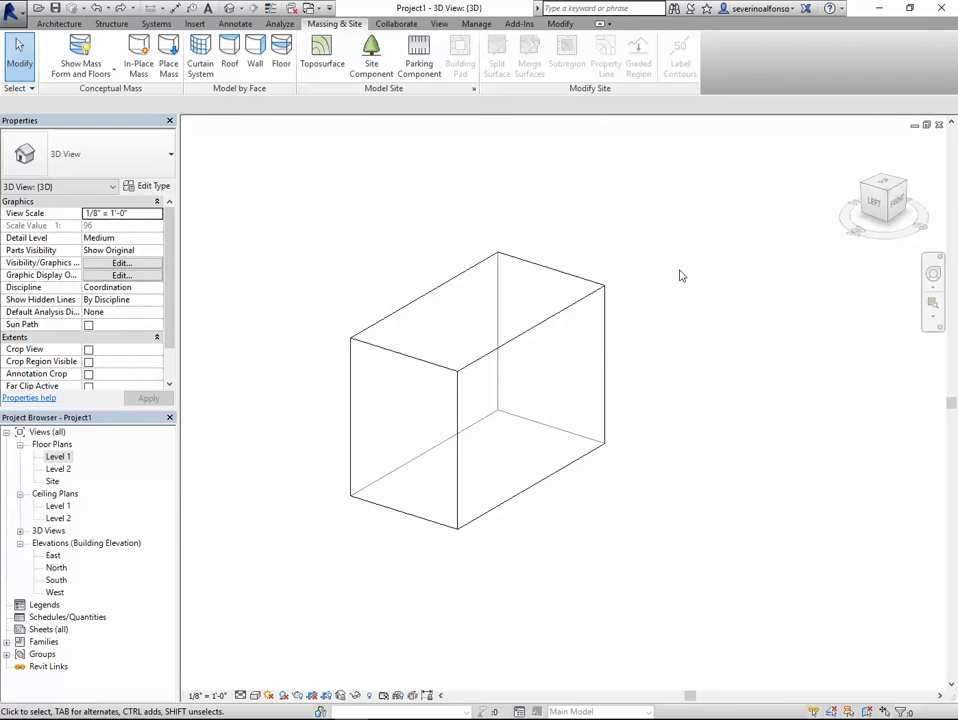
# - Open the East building elevation showing the mass and its levels
pyautogui.doubleClick(53, 556)
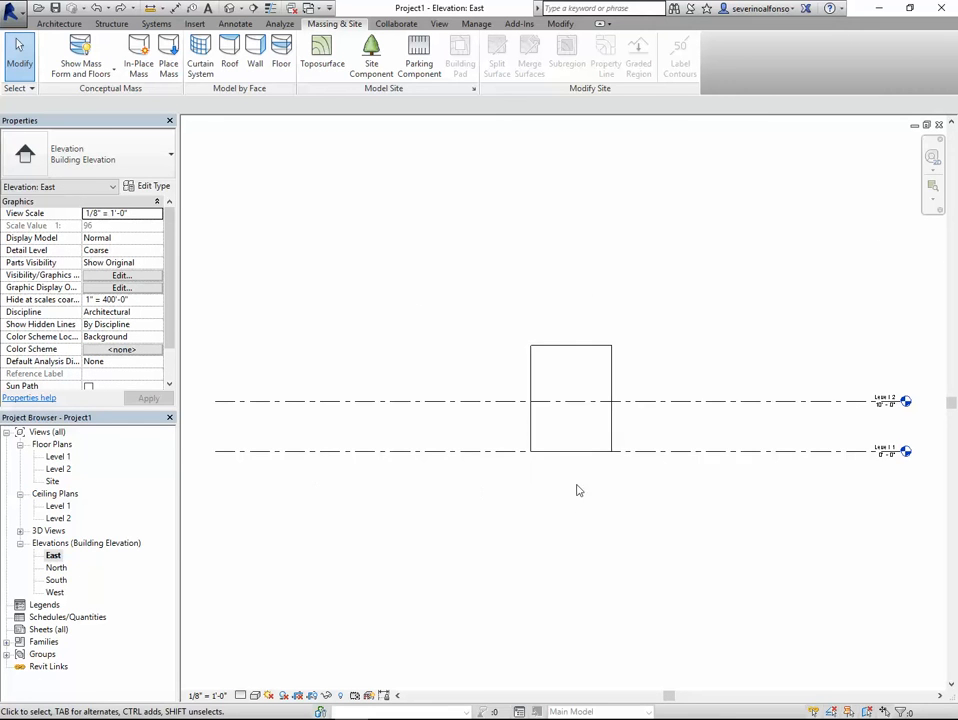
pyautogui.scroll(3, 635, 449)
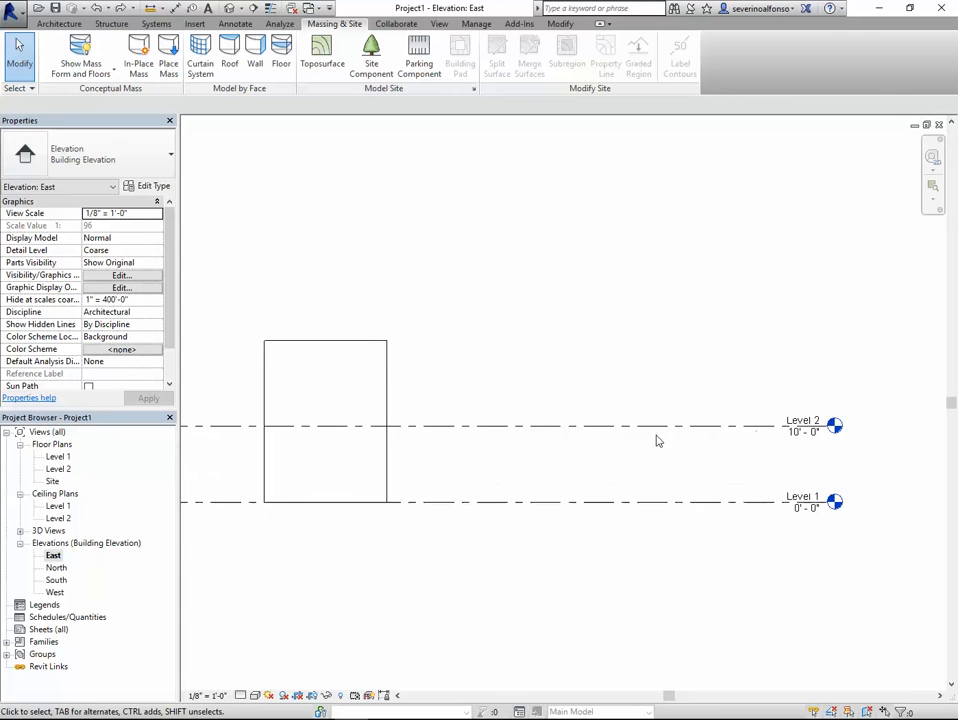
pyautogui.moveTo(746, 462); pyautogui.dragTo(603, 413, button='middle')
pyautogui.scroll(-4, 592, 417)
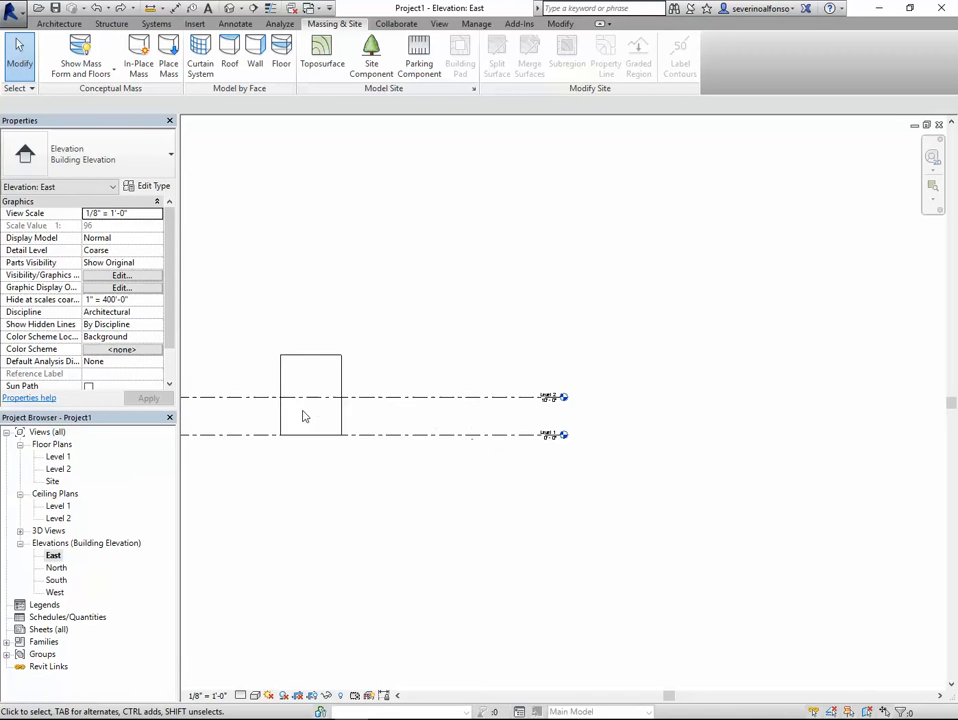
pyautogui.moveTo(305, 416); pyautogui.dragTo(520, 438, button='middle')
pyautogui.scroll(2, 547, 428)
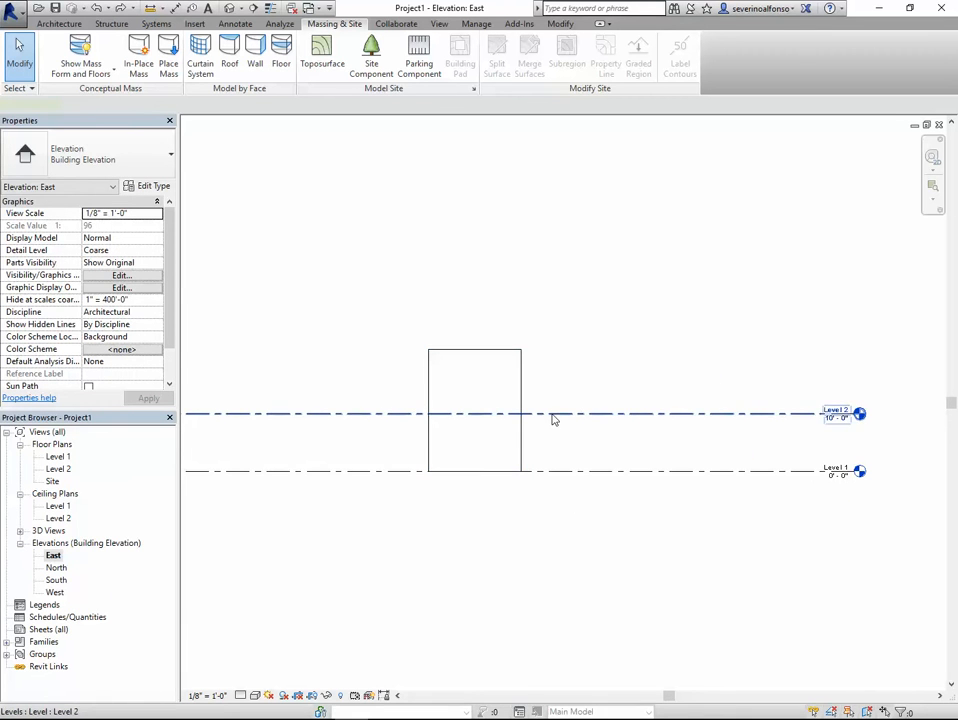
# - Set the elevation of Level 2 to 12' 0" in the East elevation
pyautogui.click(552, 420)
pyautogui.scroll(5, 639, 443)
pyautogui.click(618, 438)
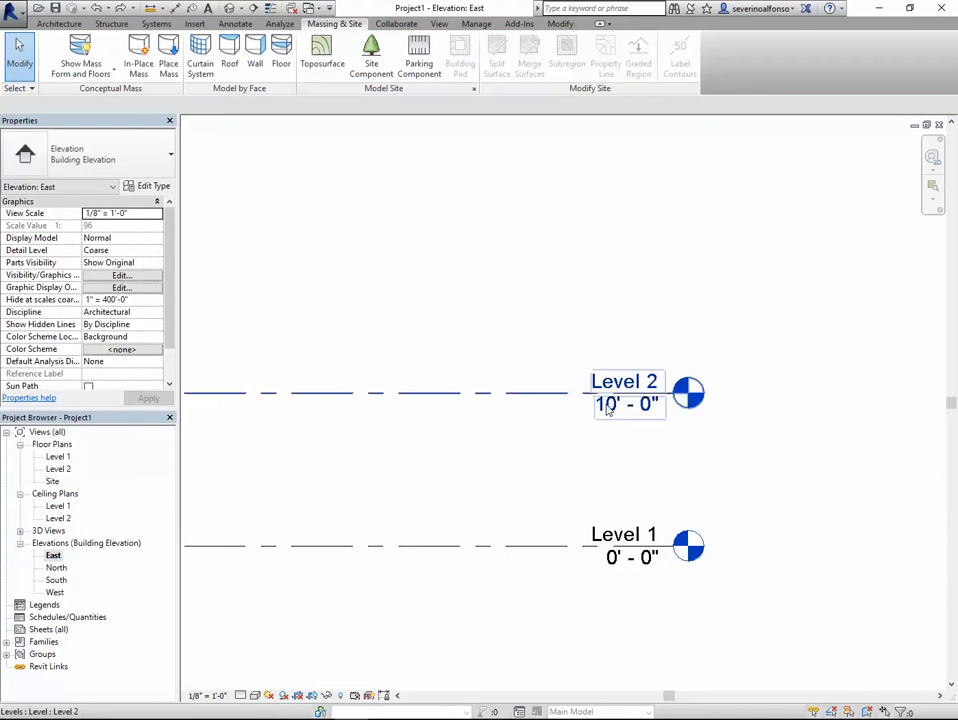
pyautogui.click(608, 410)
pyautogui.click(608, 410)
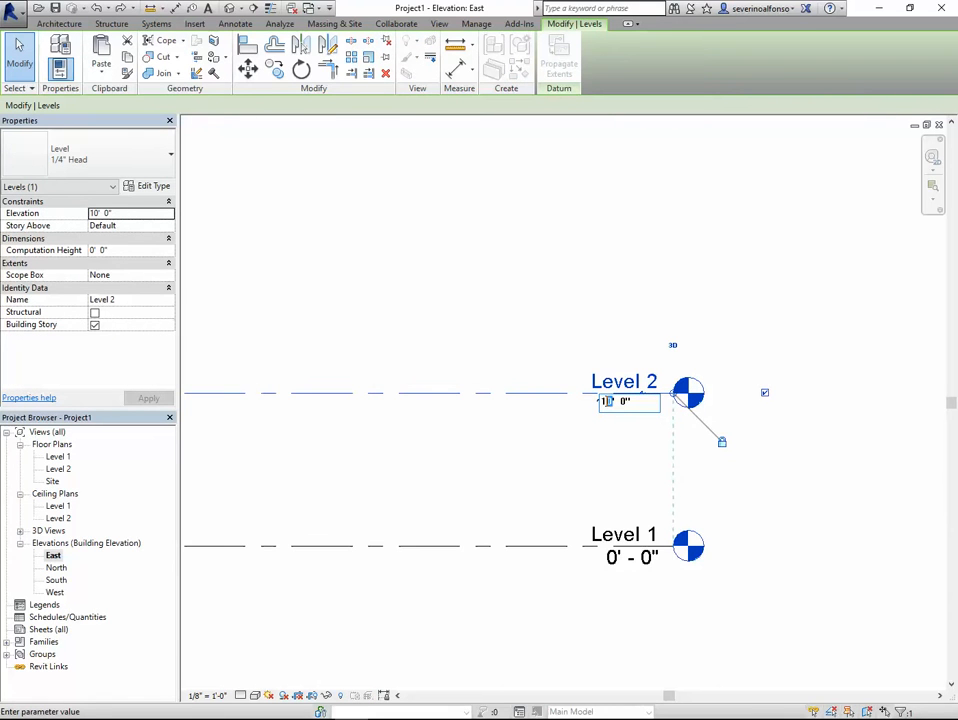
pyautogui.press('Return')
pyautogui.scroll(-4, 546, 341)
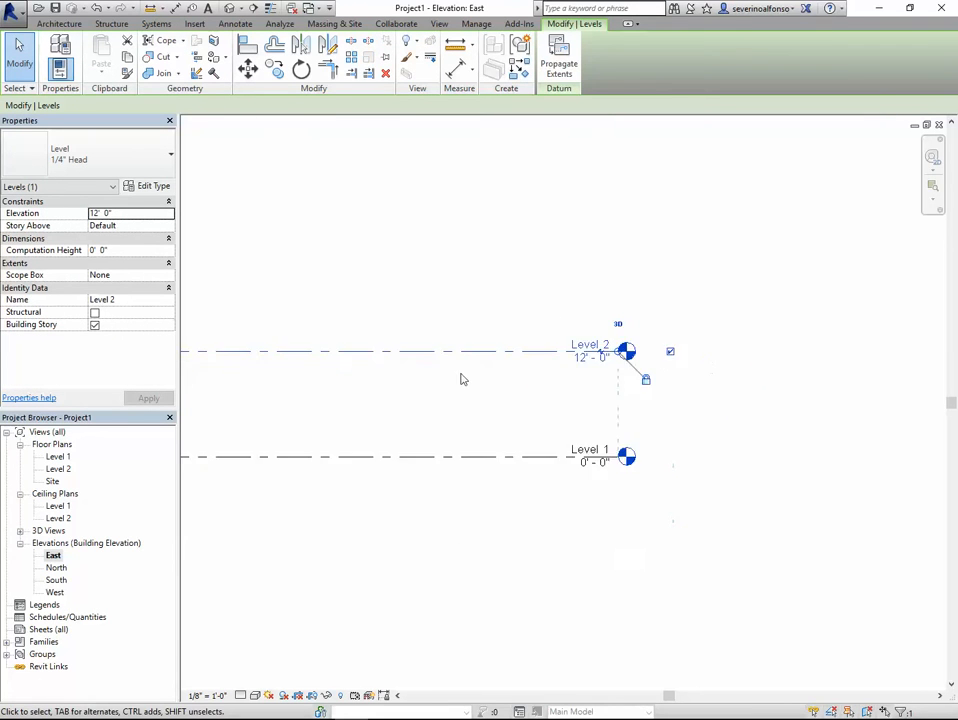
pyautogui.moveTo(460, 380); pyautogui.dragTo(672, 523, button='middle')
pyautogui.scroll(-3, 429, 282)
pyautogui.moveTo(429, 306); pyautogui.dragTo(613, 284, button='middle')
pyautogui.click(650, 300)
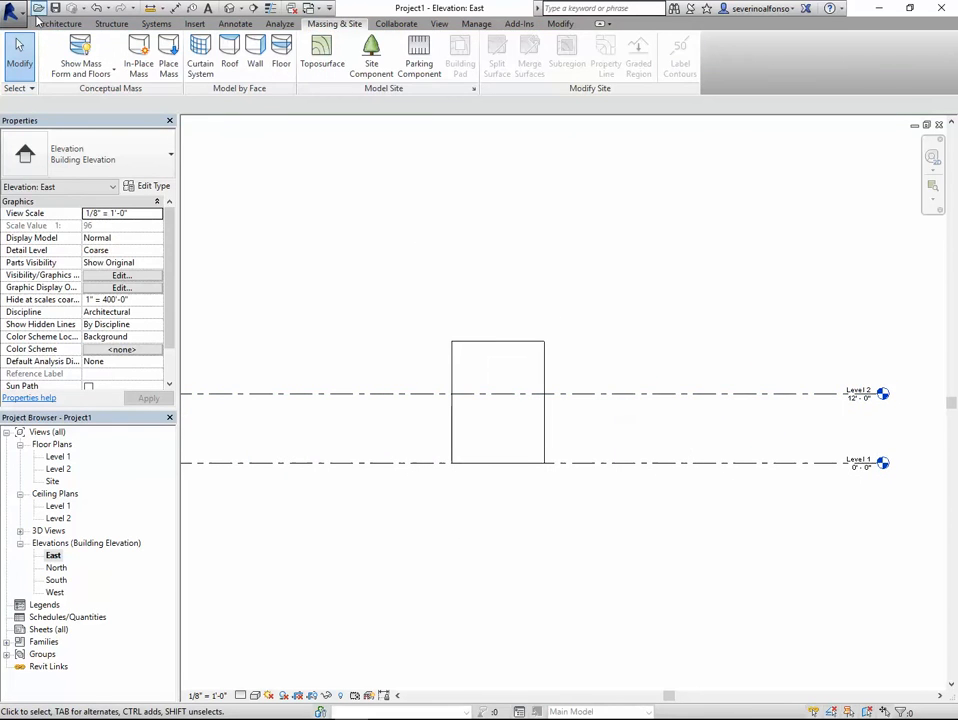
# - Draw a new level line about 8' 6" above Level 2, matching the extents of the existing levels
pyautogui.click(58, 24)
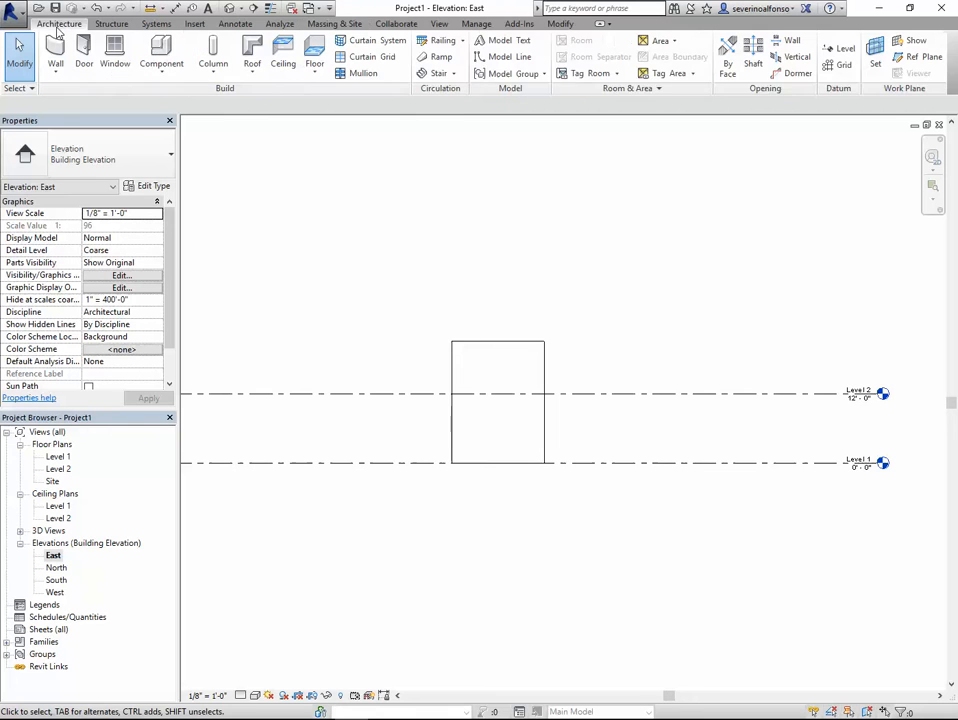
pyautogui.click(845, 47)
pyautogui.scroll(-1, 435, 340)
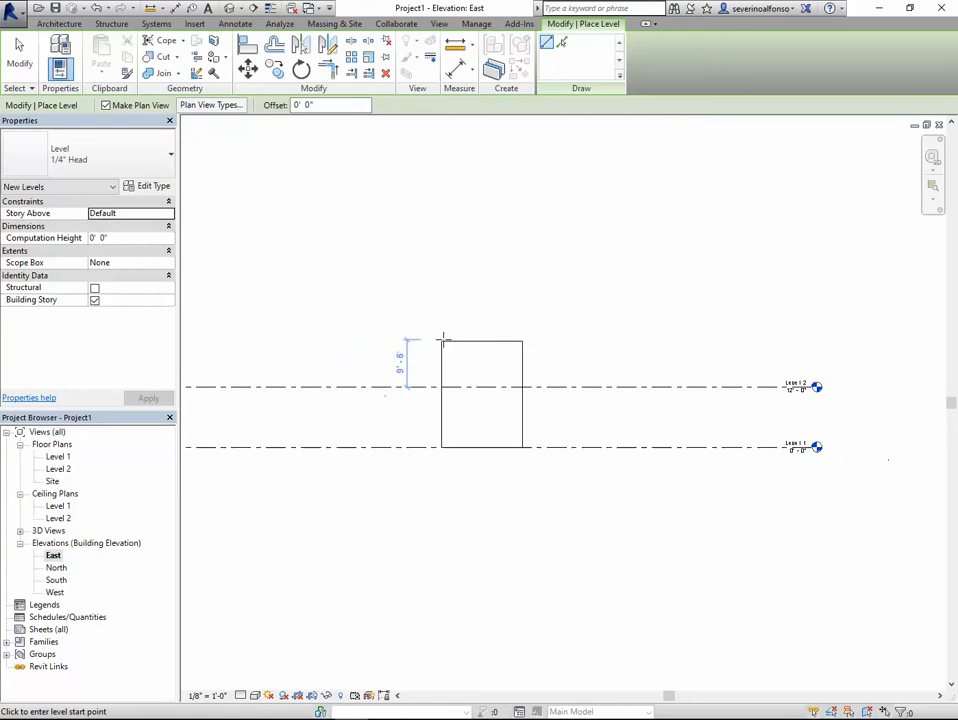
pyautogui.scroll(-1, 505, 334)
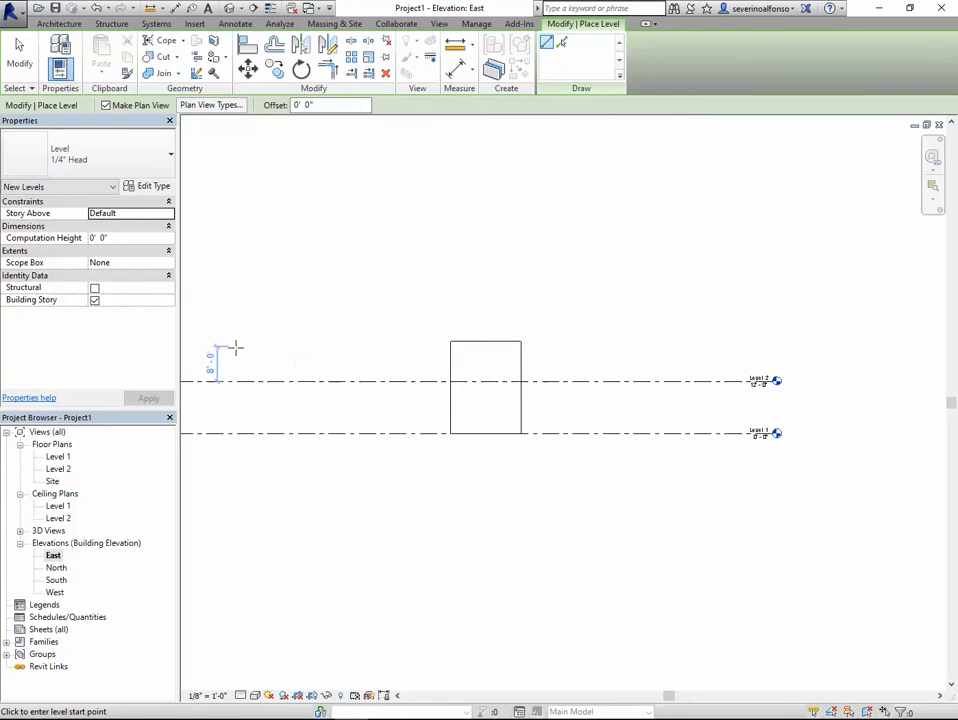
pyautogui.scroll(-2, 230, 348)
pyautogui.moveTo(230, 348); pyautogui.dragTo(362, 350, button='middle')
pyautogui.click(318, 348)
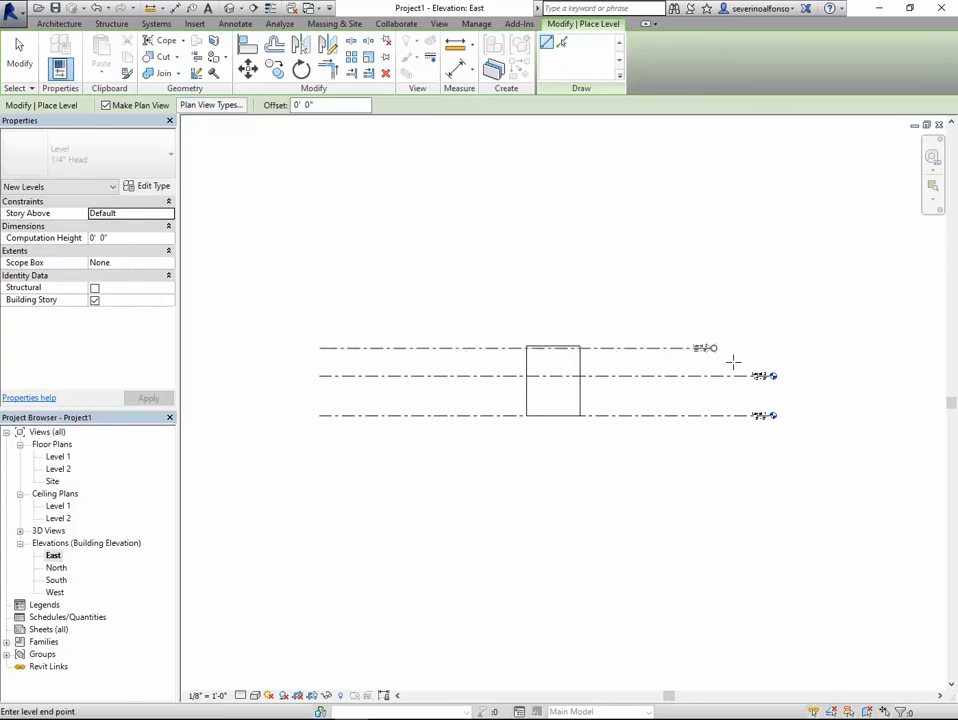
pyautogui.click(770, 348)
pyautogui.scroll(4, 598, 349)
pyautogui.press('Escape')
pyautogui.press('Escape')
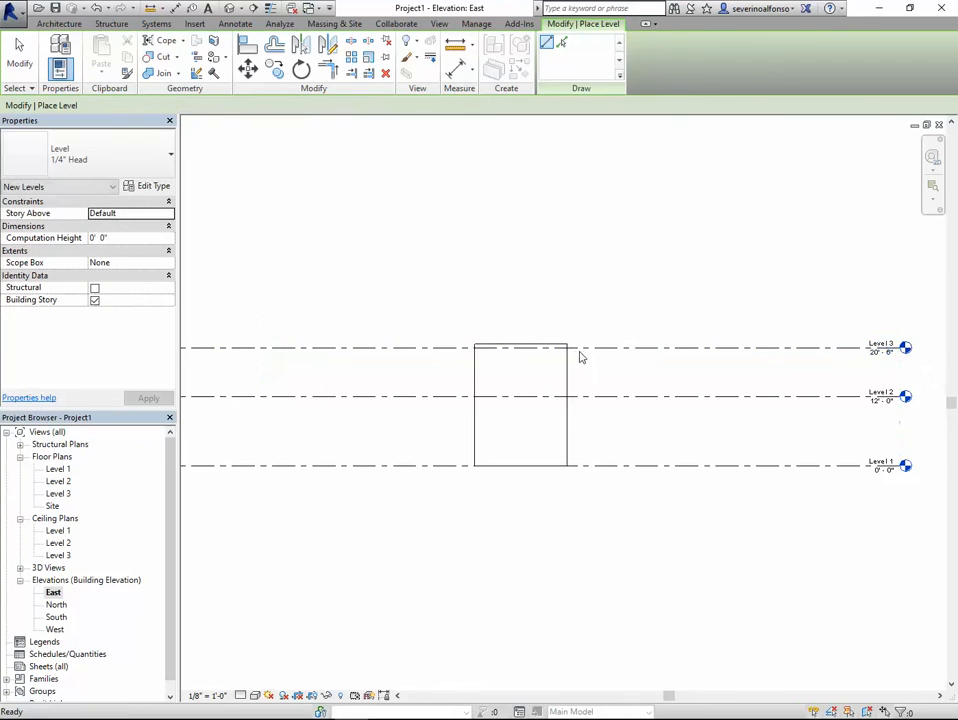
# - Move the Level 3 line vertically up onto the top edge of the box mass
pyautogui.click(571, 348)
pyautogui.scroll(1, 531, 350)
pyautogui.press('m')
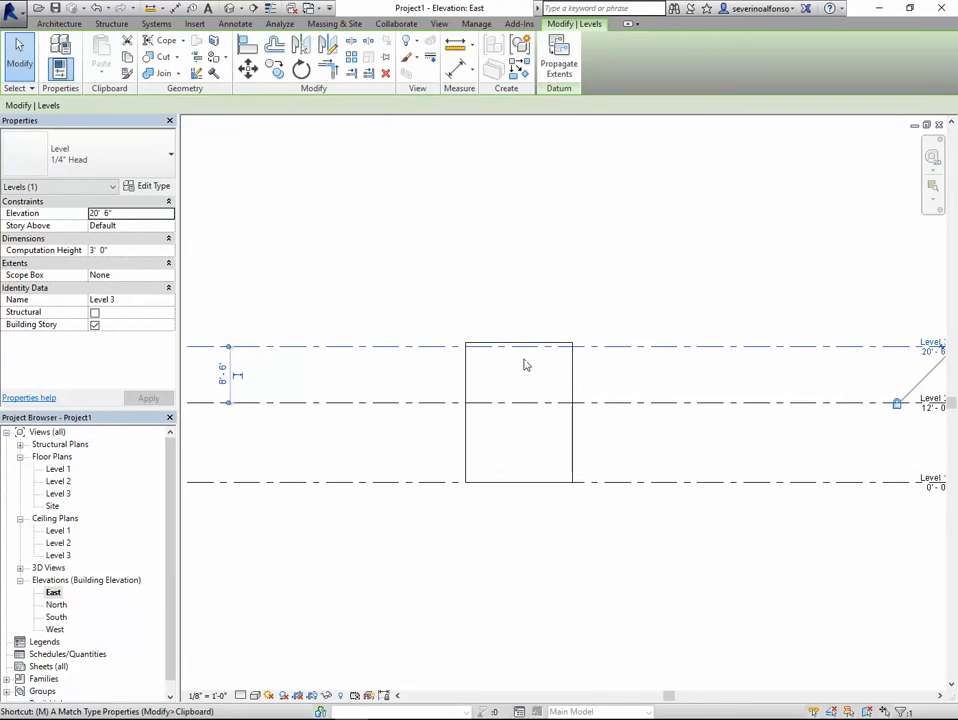
pyautogui.press('v')
pyautogui.scroll(5, 535, 360)
pyautogui.click(545, 346)
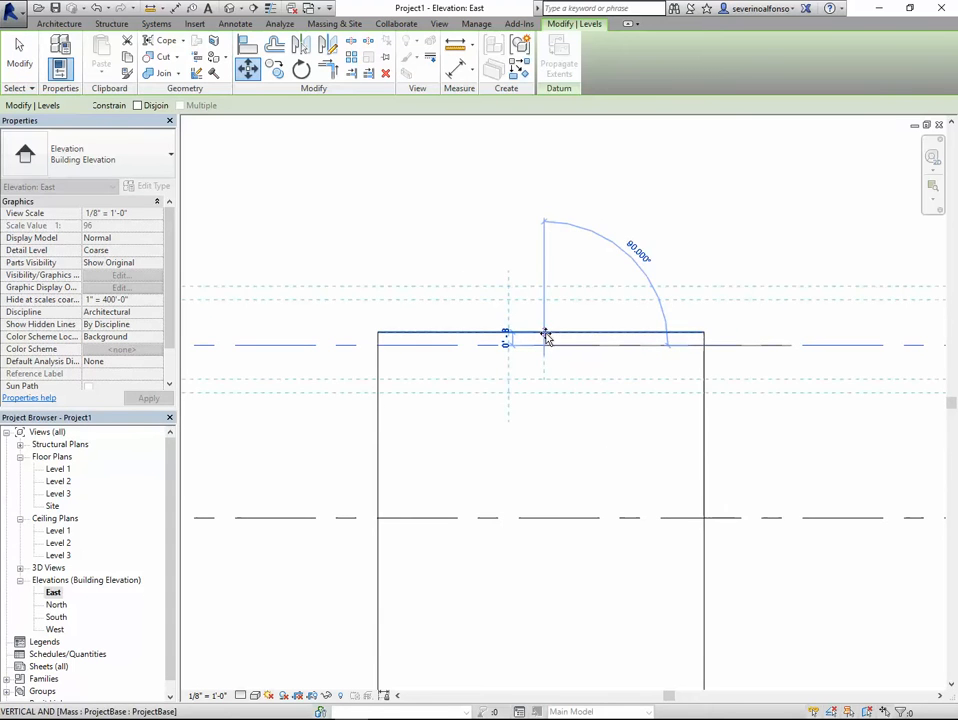
pyautogui.click(541, 334)
pyautogui.scroll(-3, 708, 387)
pyautogui.moveTo(708, 387); pyautogui.dragTo(622, 389, button='middle')
pyautogui.scroll(3, 658, 374)
pyautogui.click(600, 355)
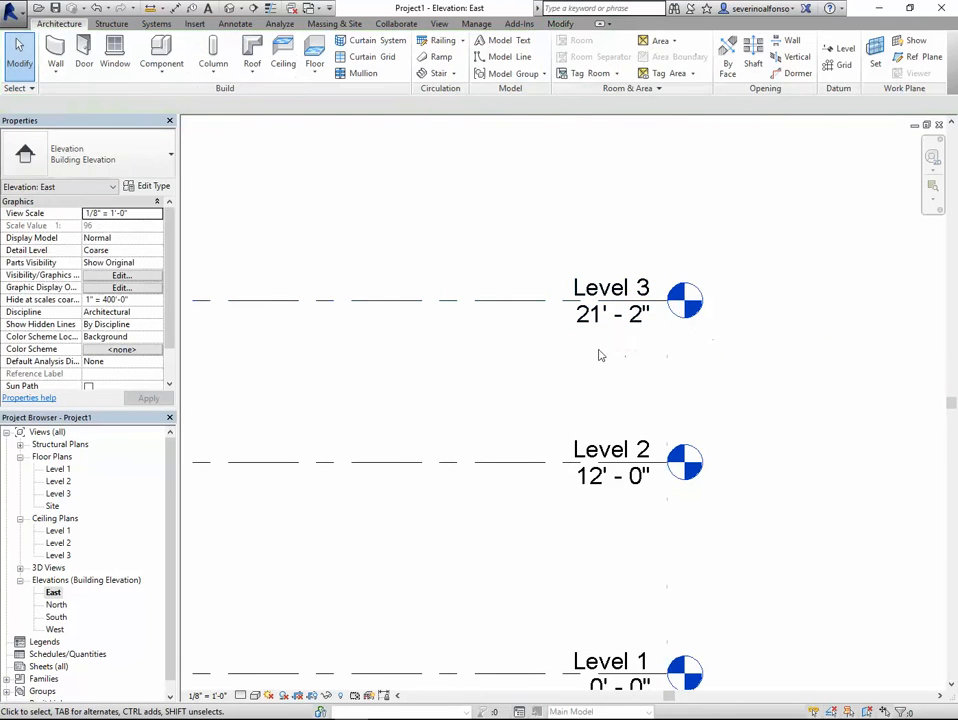
# - View the Level 3 floor plan and return to the East elevation
pyautogui.scroll(-2, 594, 346)
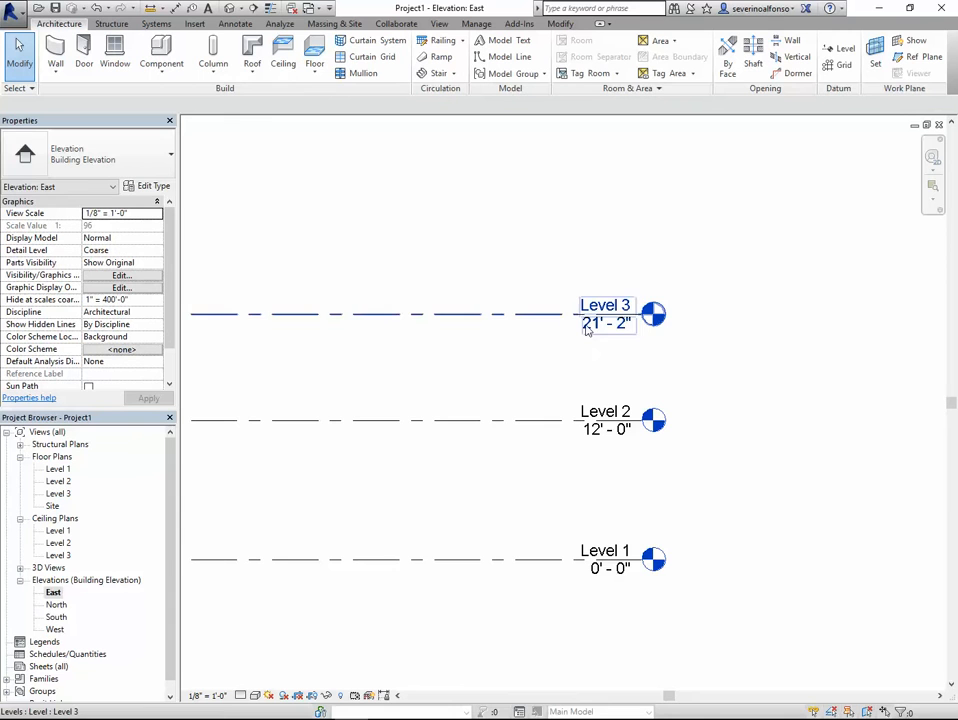
pyautogui.scroll(-2, 545, 355)
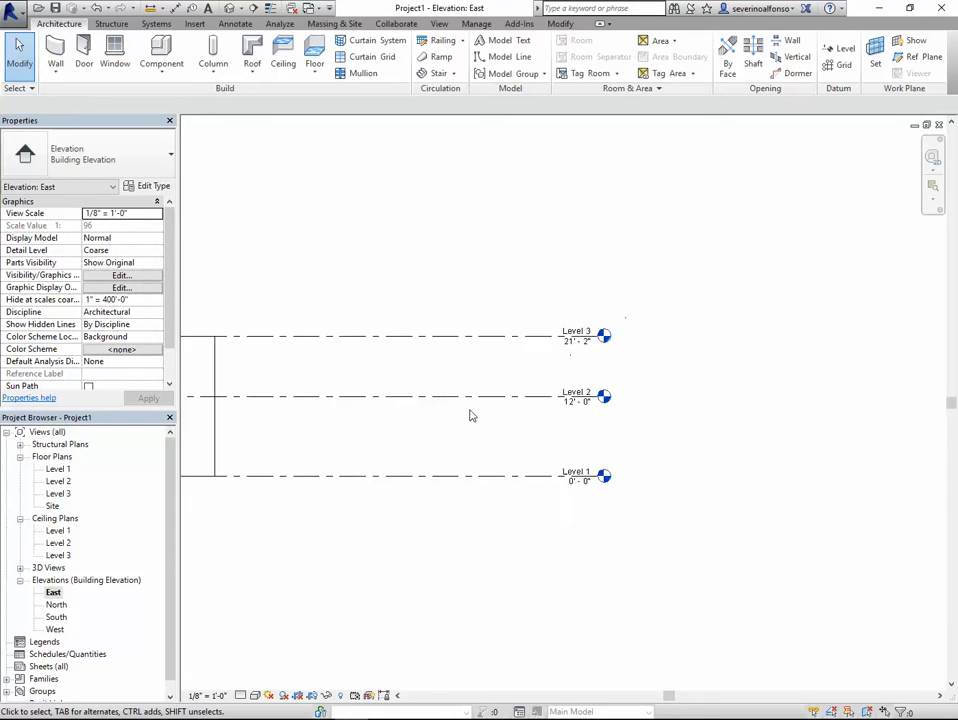
pyautogui.moveTo(473, 415); pyautogui.dragTo(743, 427, button='middle')
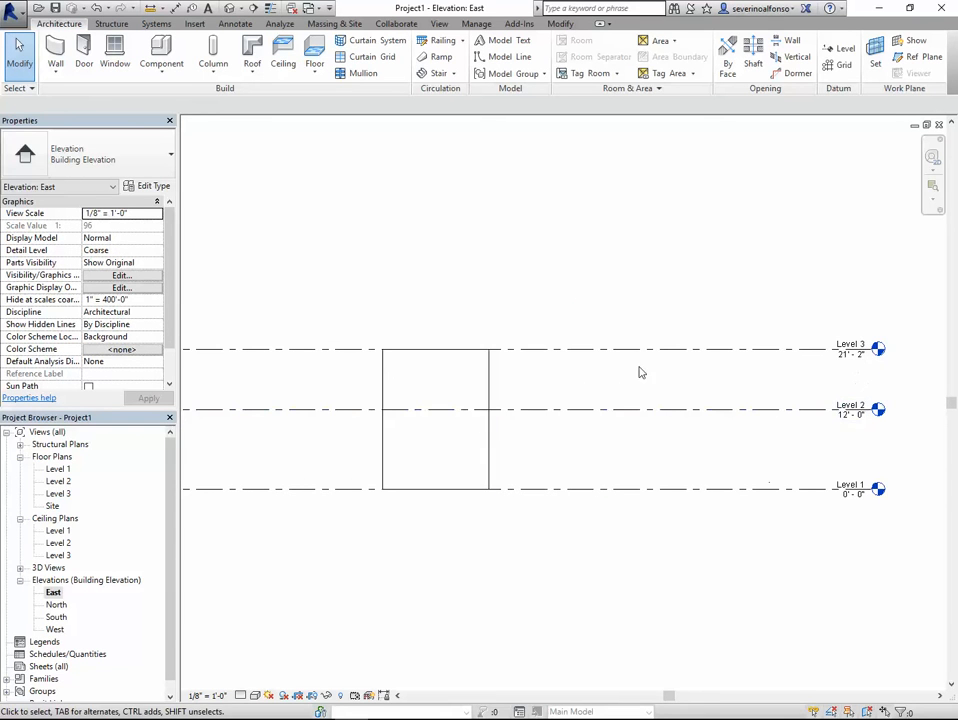
pyautogui.click(62, 493)
pyautogui.doubleClick(62, 493)
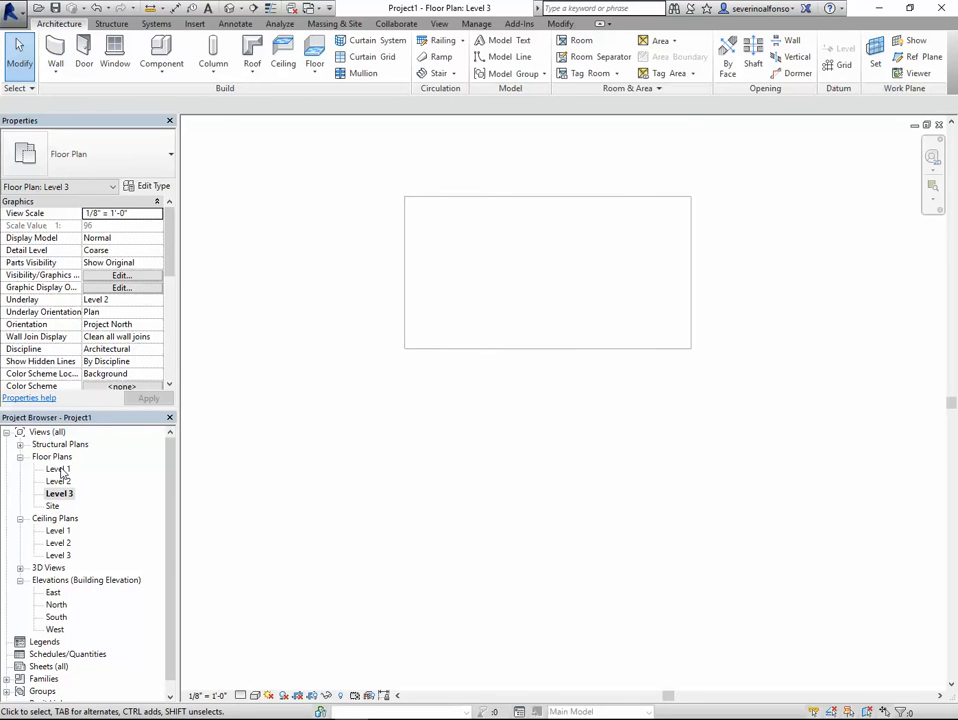
pyautogui.doubleClick(55, 595)
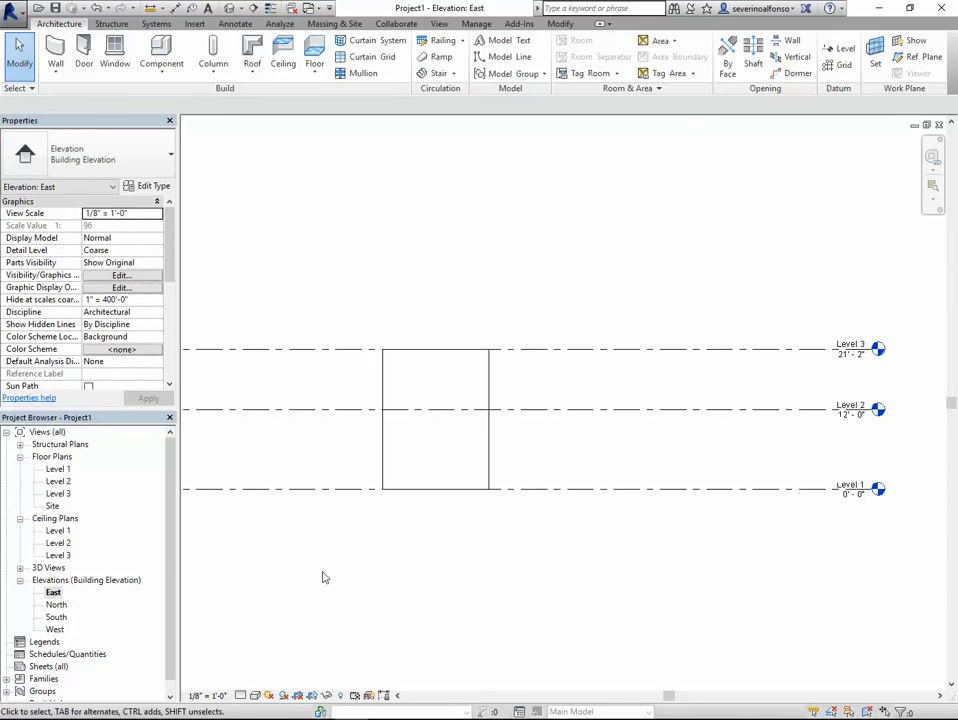
# - Set the elevation of Level 2 to 10' 0" in the East elevation
pyautogui.scroll(-1, 461, 497)
pyautogui.moveTo(461, 497); pyautogui.dragTo(505, 480, button='middle')
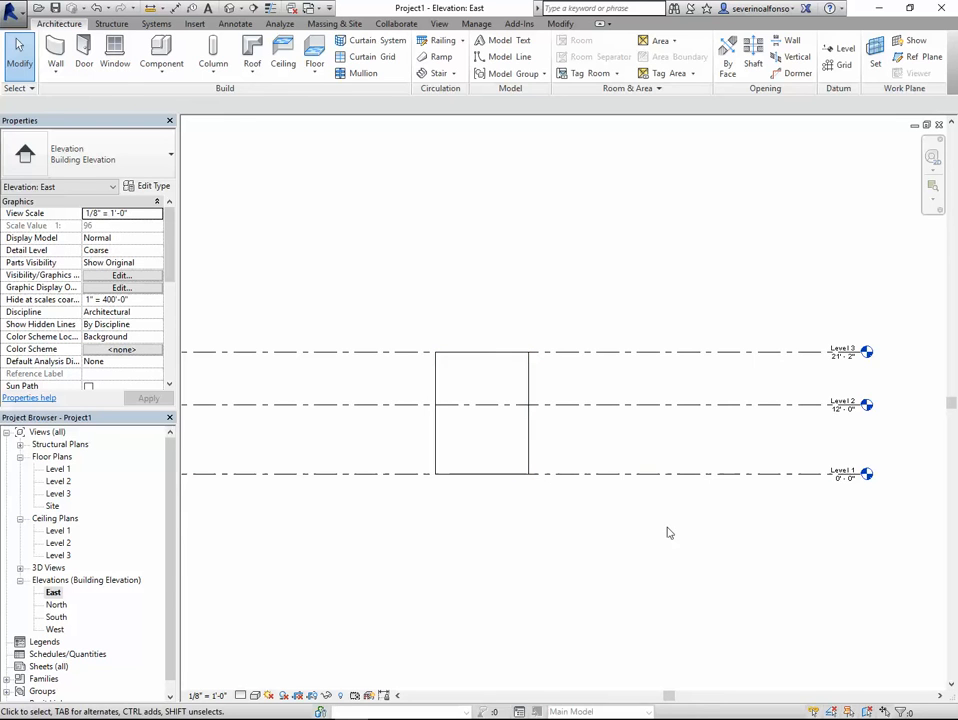
pyautogui.scroll(1, 838, 398)
pyautogui.click(842, 422)
pyautogui.scroll(1, 842, 420)
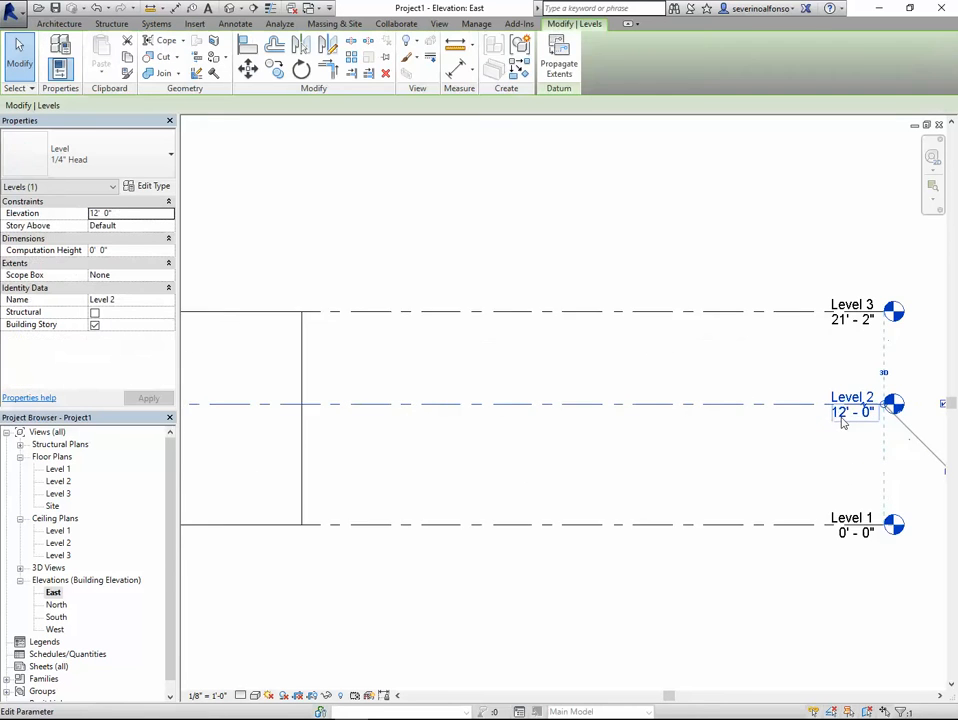
pyautogui.scroll(1, 843, 418)
pyautogui.click(843, 416)
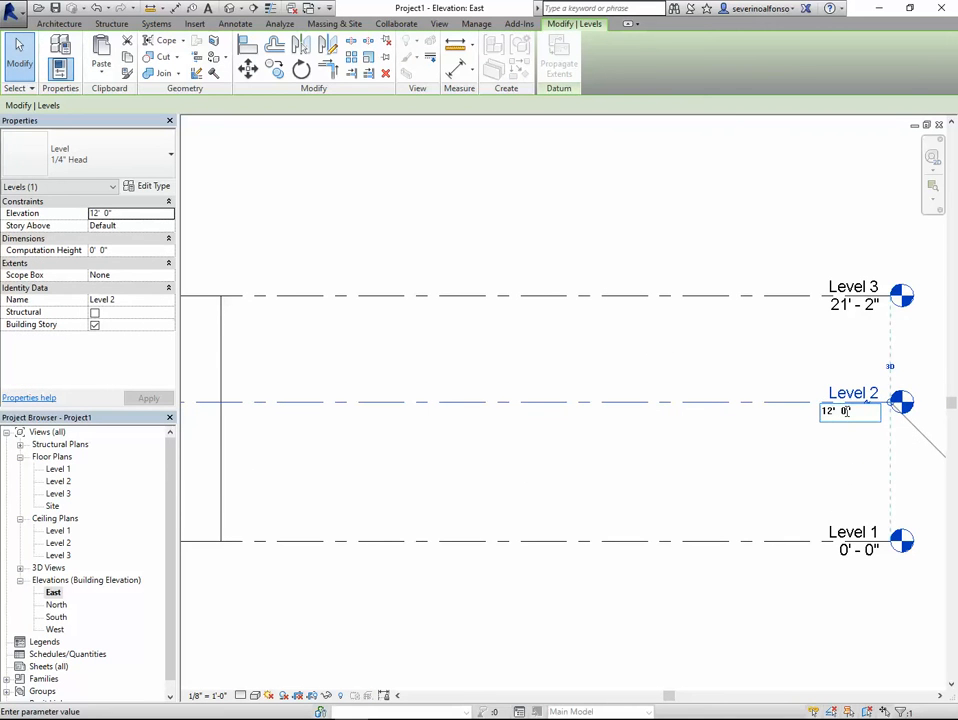
pyautogui.write('10')
pyautogui.press('Return')
# - Set the elevation of Level 2 to 11' 0" and deselect the level
pyautogui.click(864, 432)
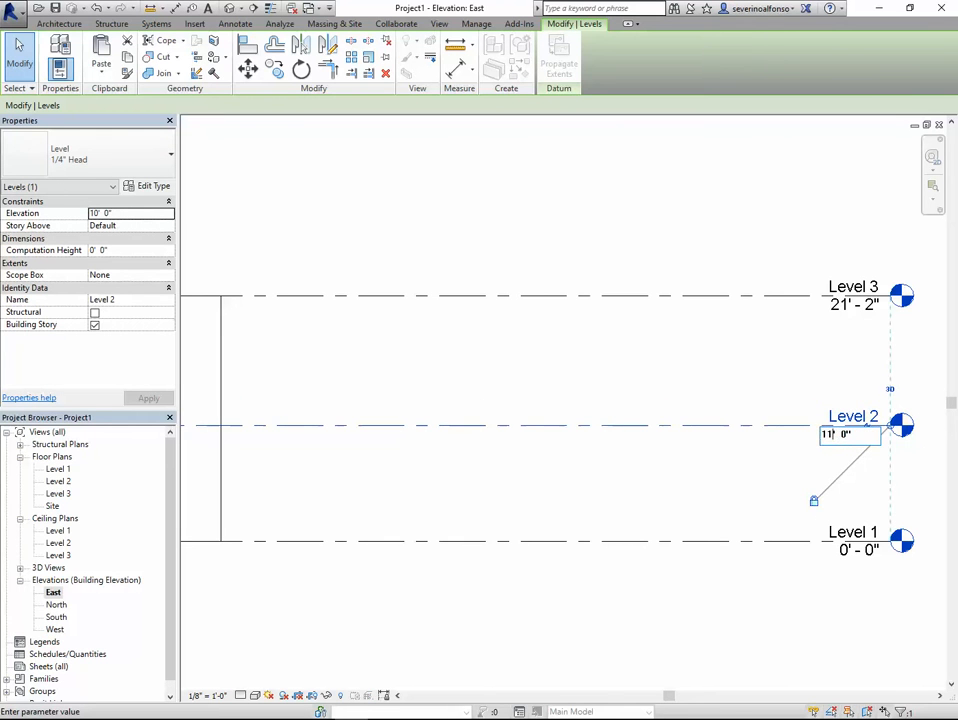
pyautogui.press('Return')
pyautogui.click(573, 246)
pyautogui.scroll(-2, 582, 423)
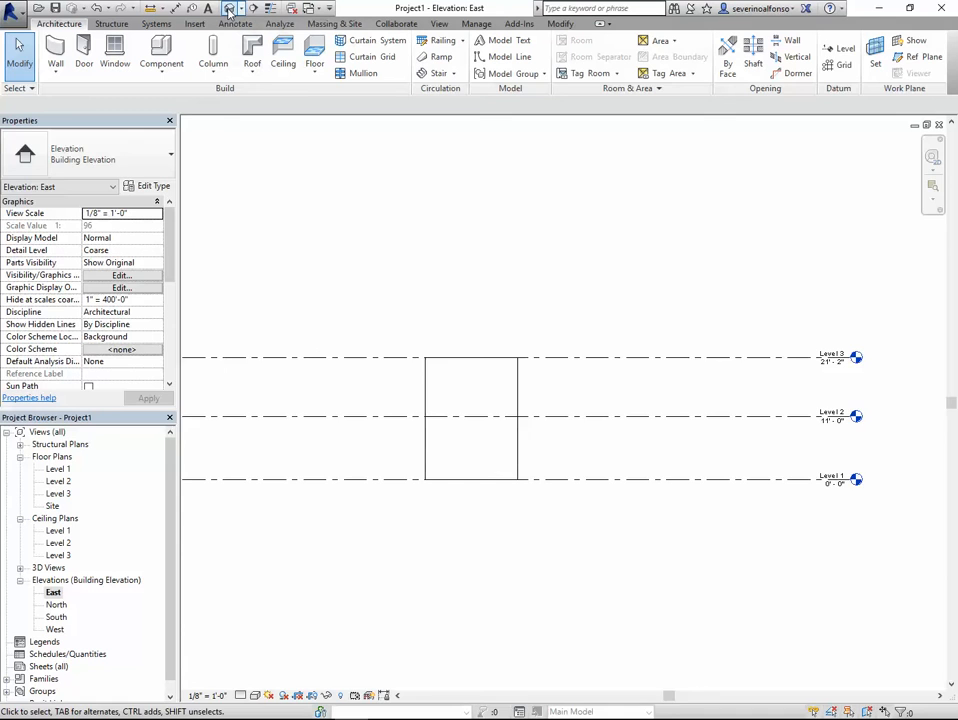
# - In the default 3D view, create mass floors in the box mass at Level 1, Level 2 and Level 3
pyautogui.click(171, 8)
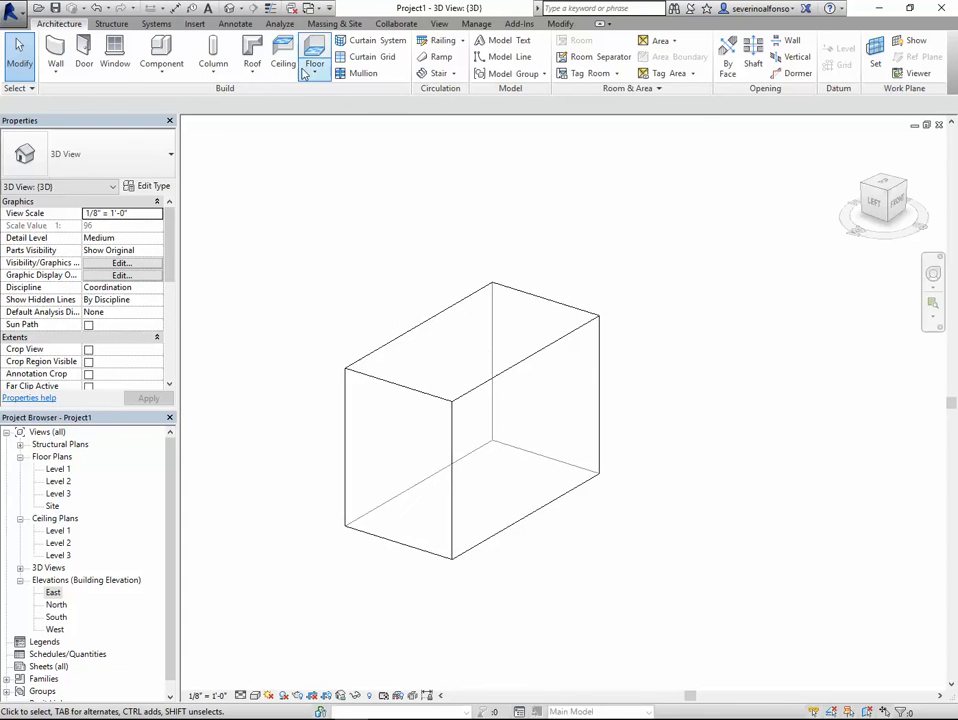
pyautogui.click(437, 320)
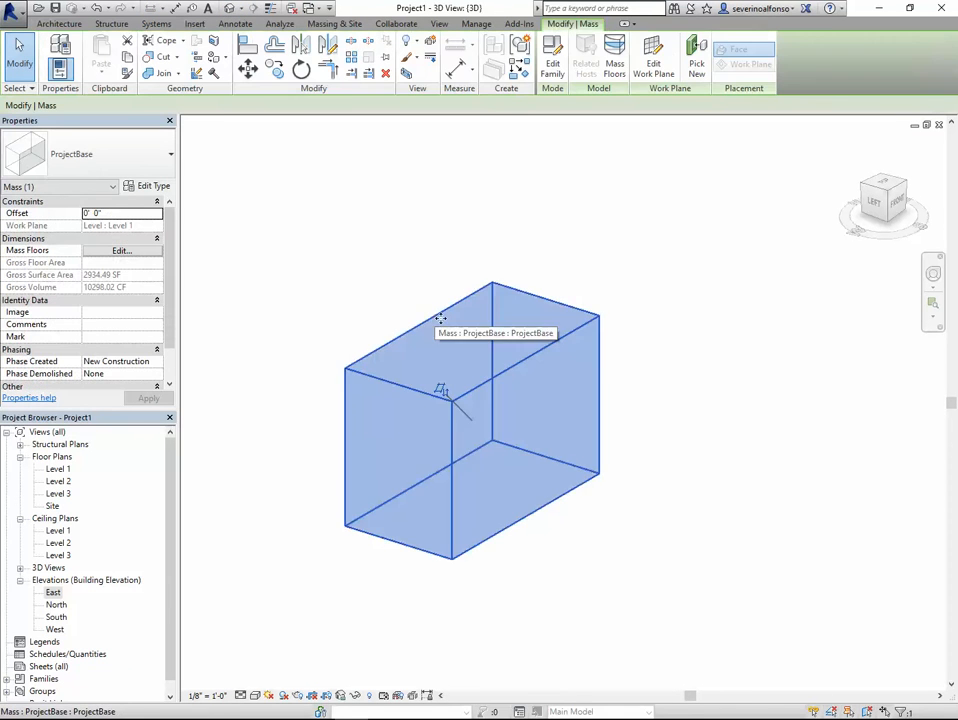
pyautogui.click(614, 55)
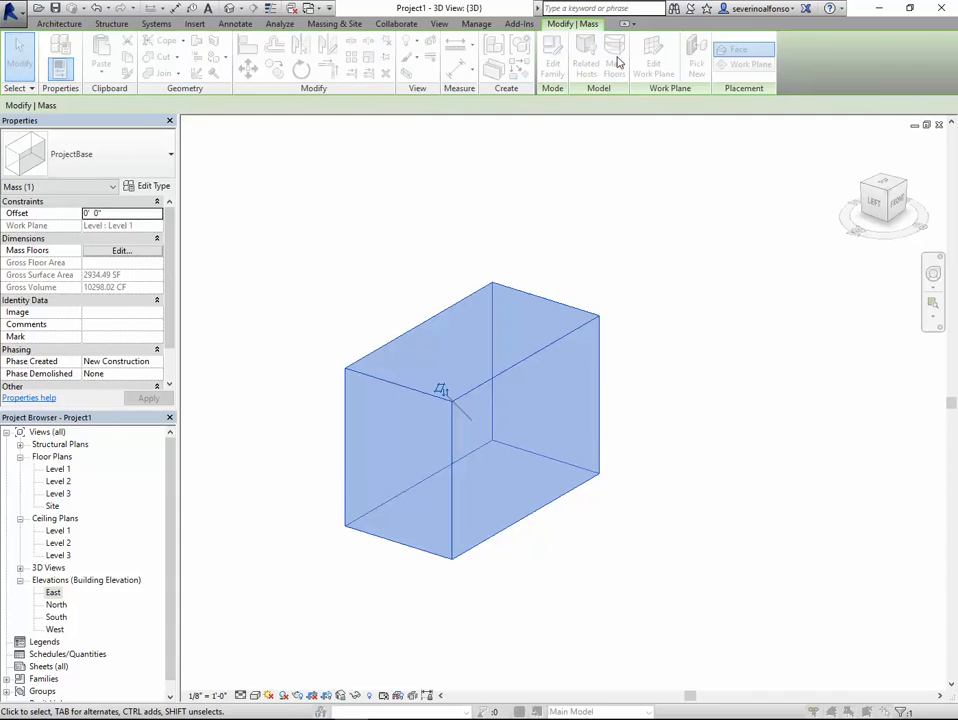
pyautogui.click(581, 186)
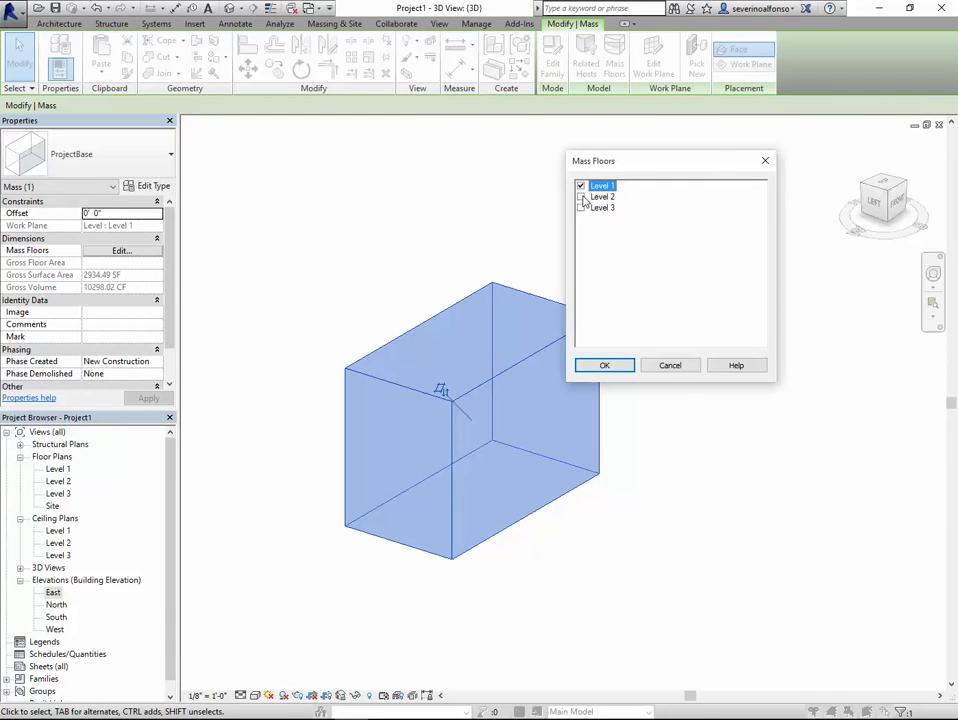
pyautogui.click(581, 197)
pyautogui.click(581, 208)
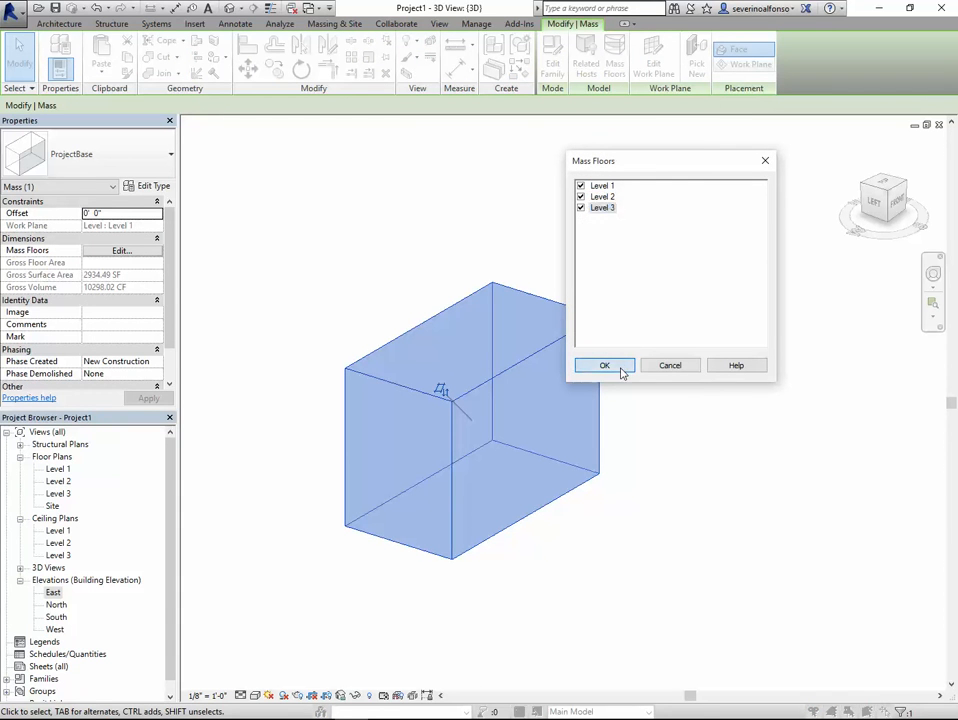
pyautogui.click(604, 366)
pyautogui.click(691, 358)
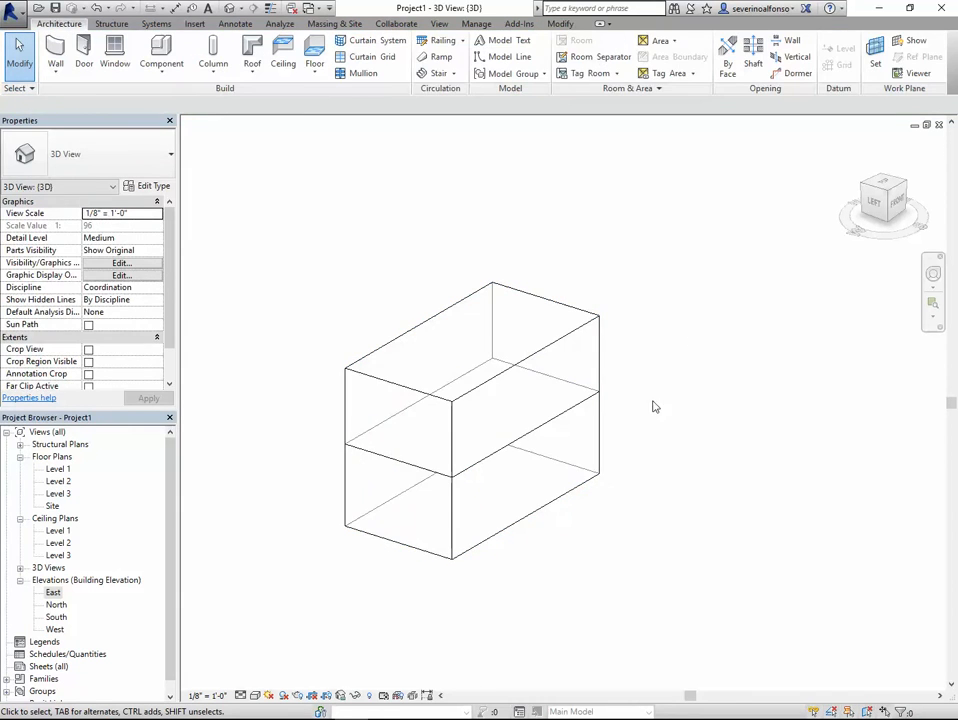
# - Create floors by face of type 3" LW Concrete on 2" Metal Deck on the Level 1 and Level 2 mass floors
pyautogui.click(334, 23)
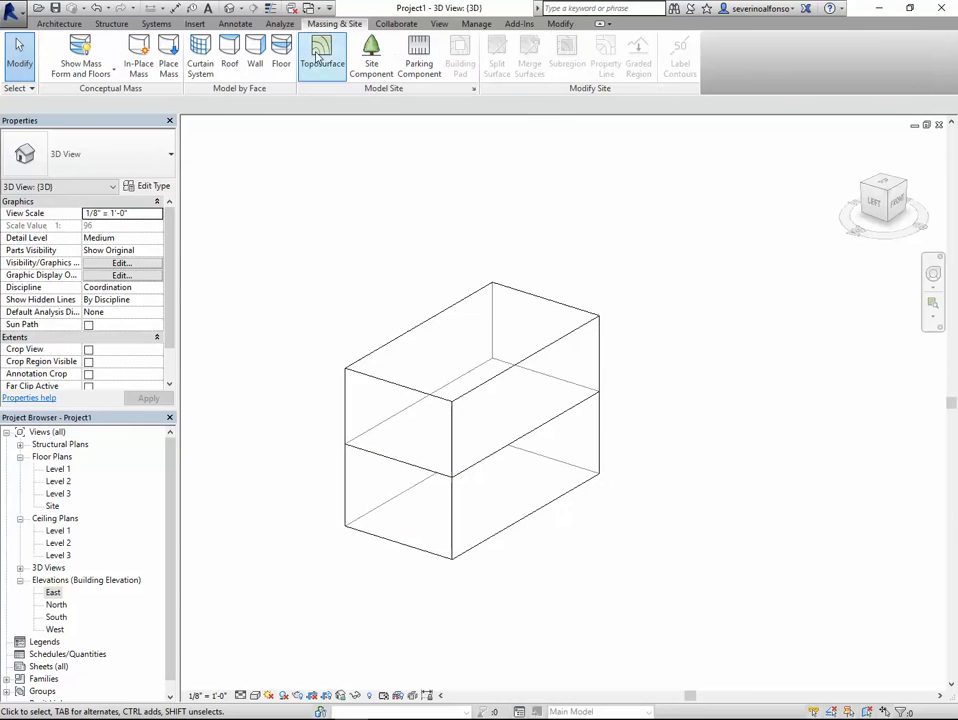
pyautogui.click(282, 66)
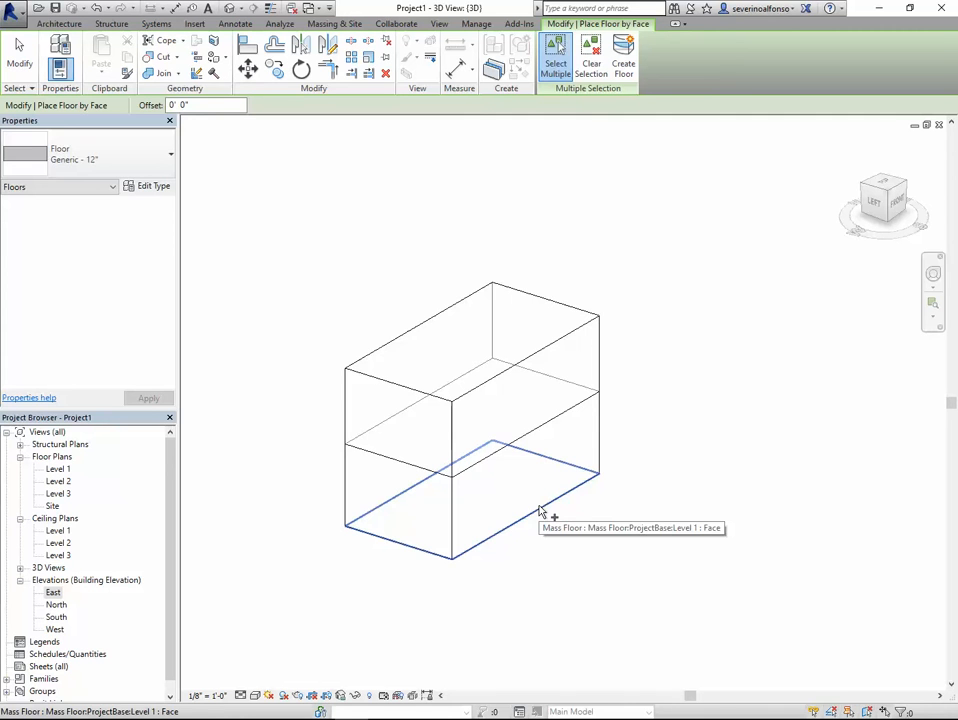
pyautogui.scroll(1, 520, 492)
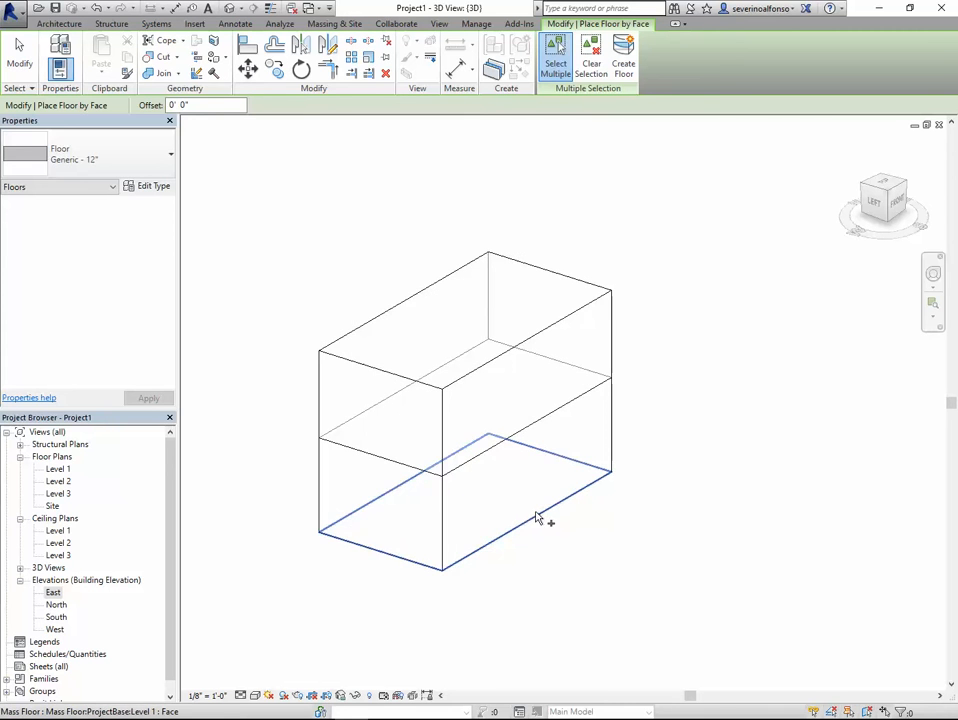
pyautogui.click(105, 161)
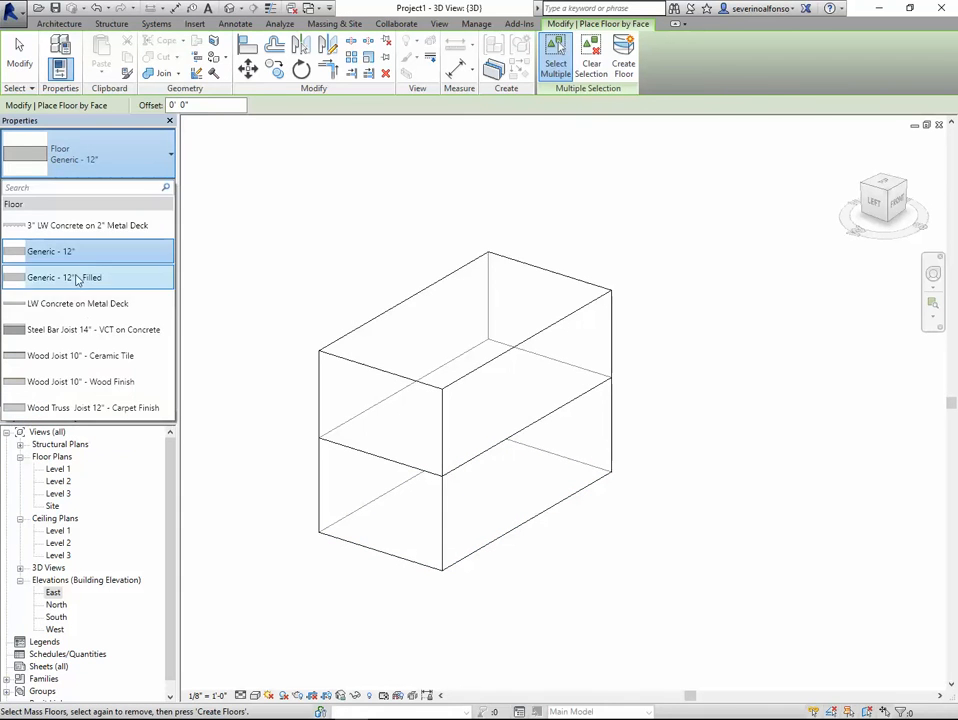
pyautogui.click(84, 228)
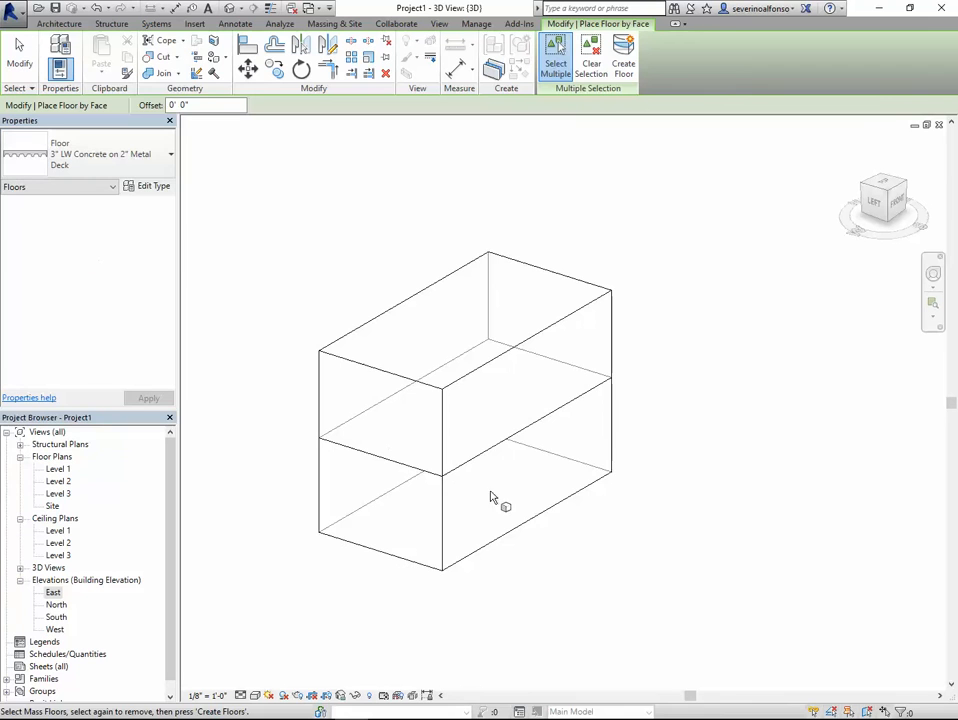
pyautogui.click(507, 537)
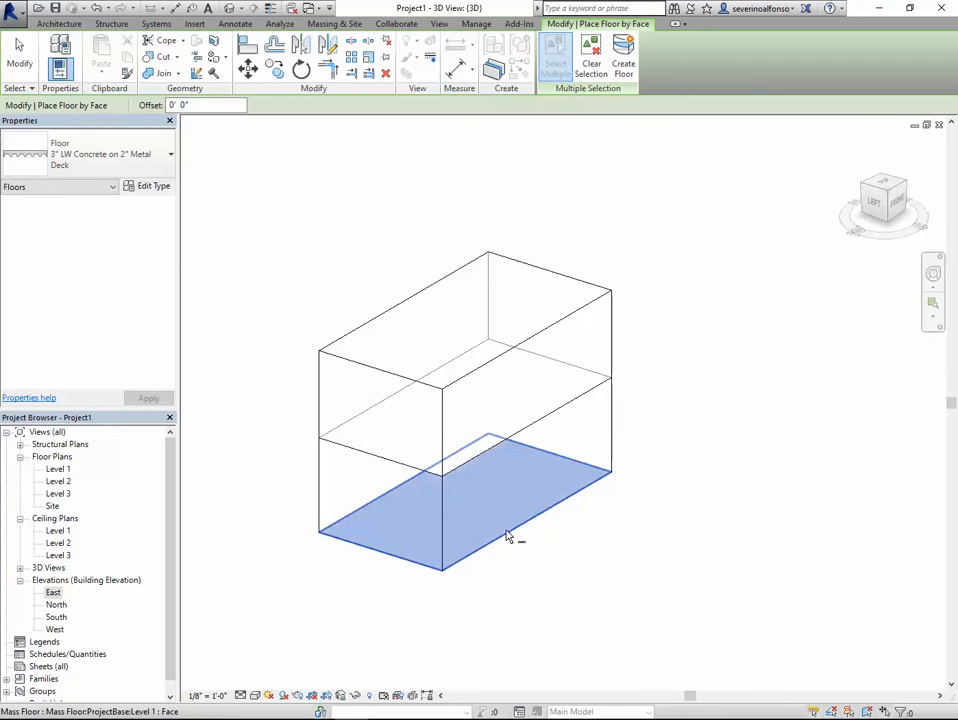
pyautogui.click(560, 415)
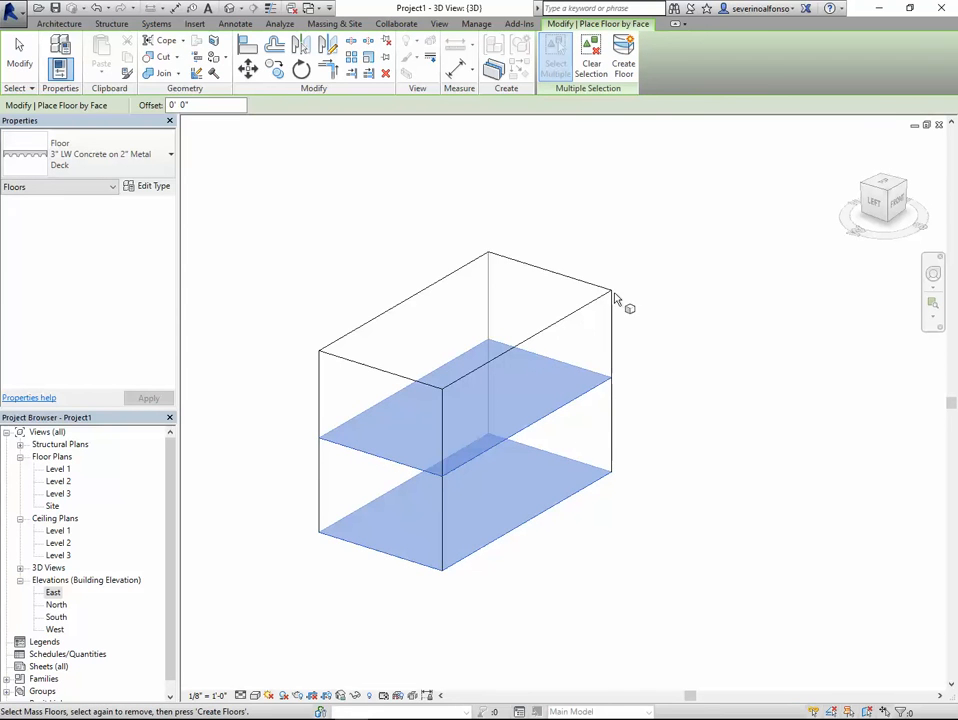
pyautogui.click(622, 60)
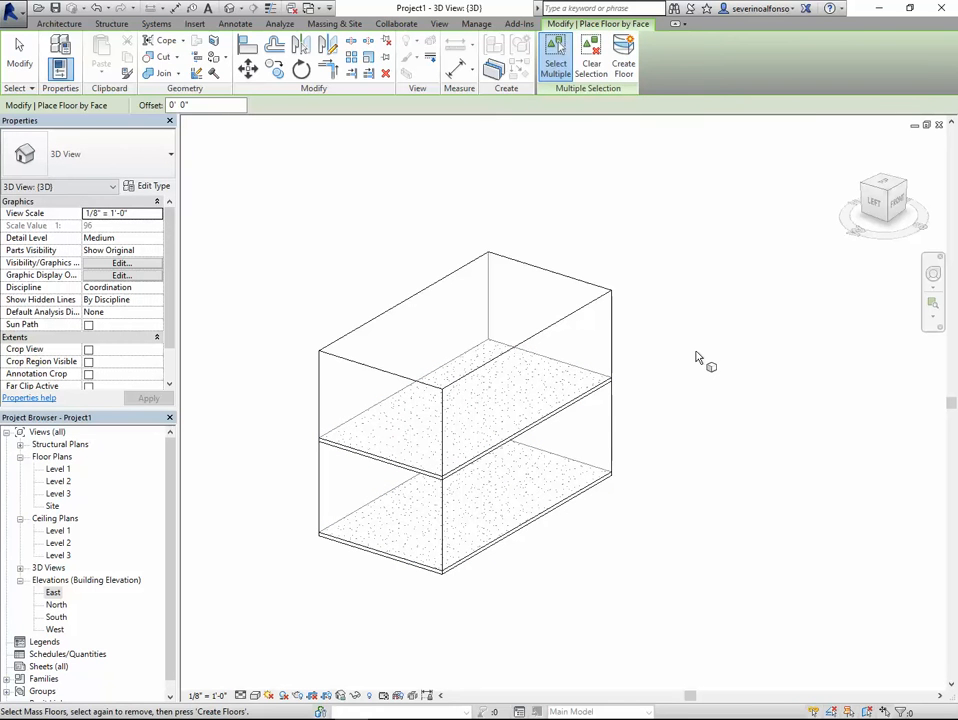
pyautogui.press('Escape')
# - Create Exterior - Brick on Mtl. Stud walls by face on the mass's long front and back faces, with location line Finish Face: Interior
pyautogui.moveTo(475, 398)
pyautogui.keyDown('shift'); pyautogui.mouseDown(button='middle')
pyautogui.moveTo(674, 306)
pyautogui.moveTo(464, 381)
pyautogui.mouseUp(button='middle'); pyautogui.keyUp('shift')
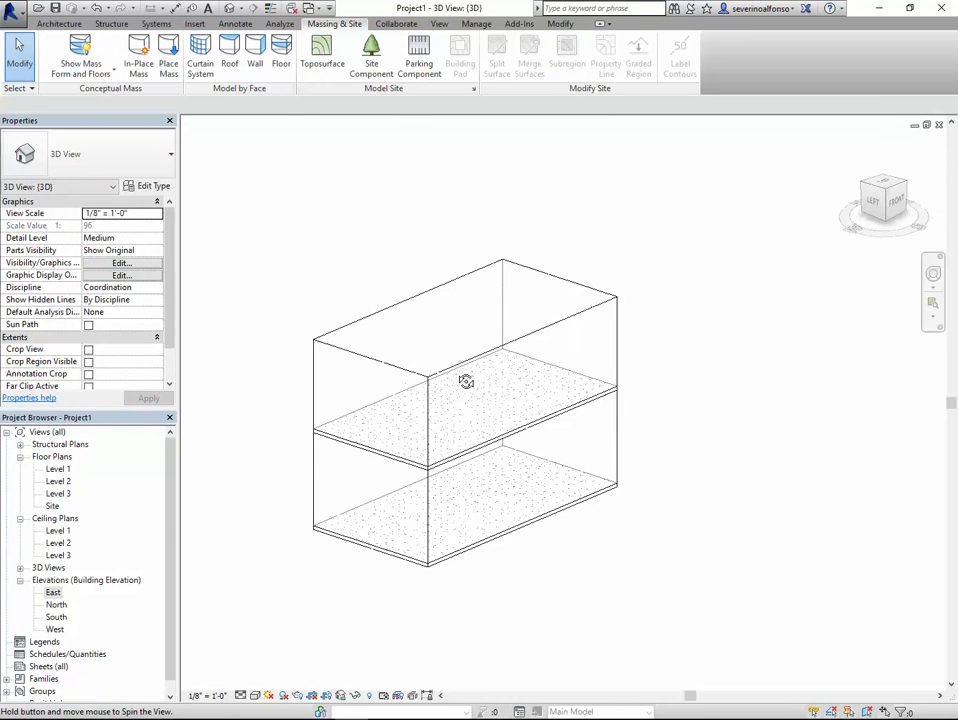
pyautogui.click(255, 63)
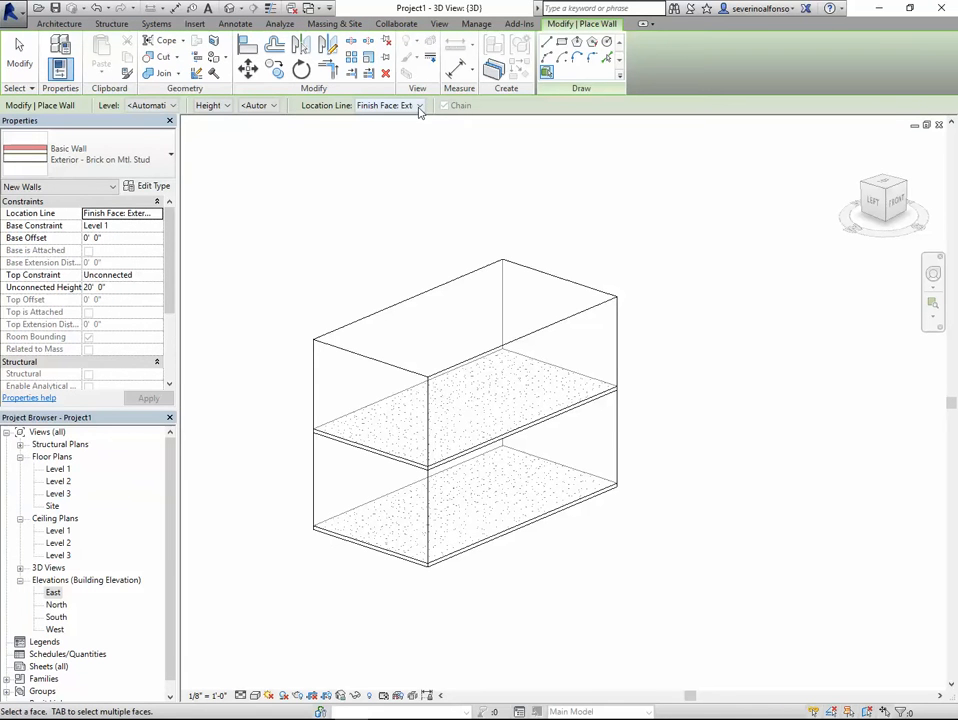
pyautogui.click(419, 106)
pyautogui.click(395, 149)
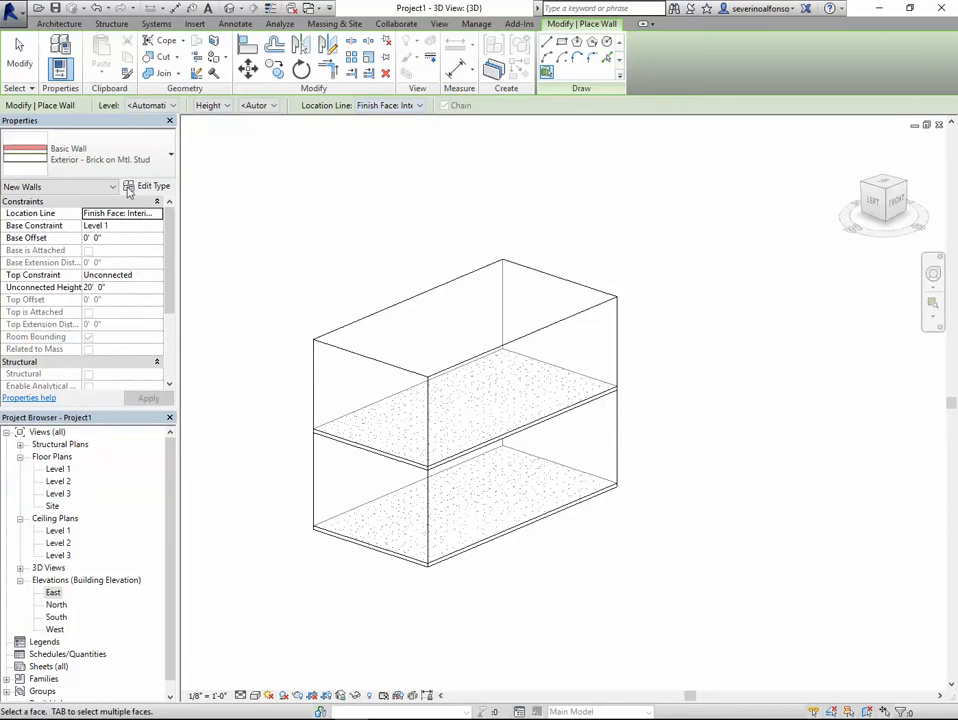
pyautogui.click(107, 160)
pyautogui.click(115, 165)
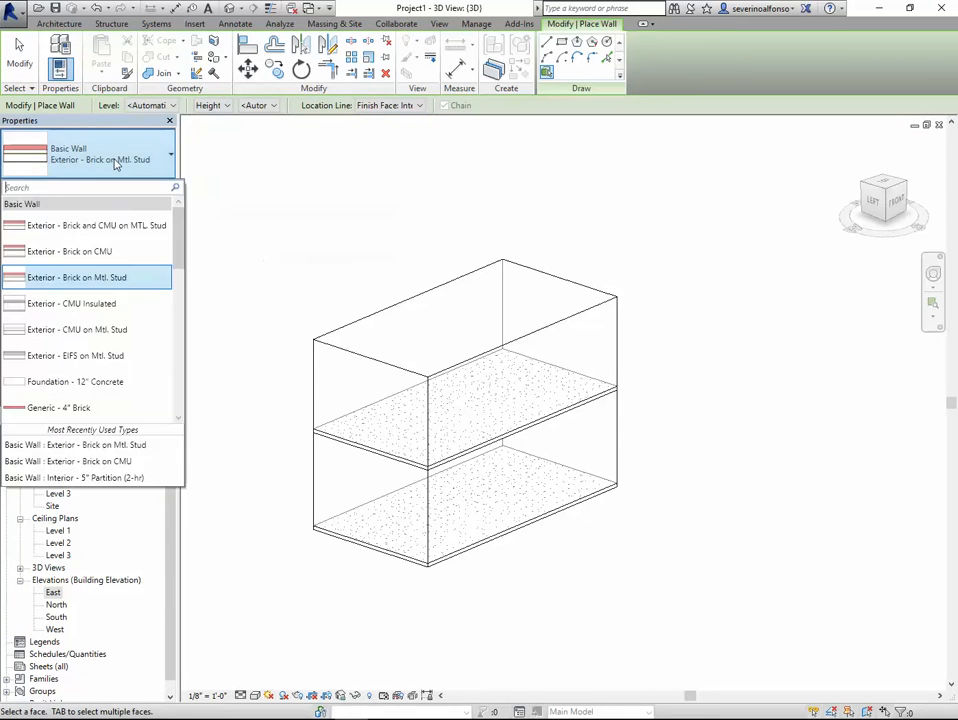
pyautogui.click(110, 160)
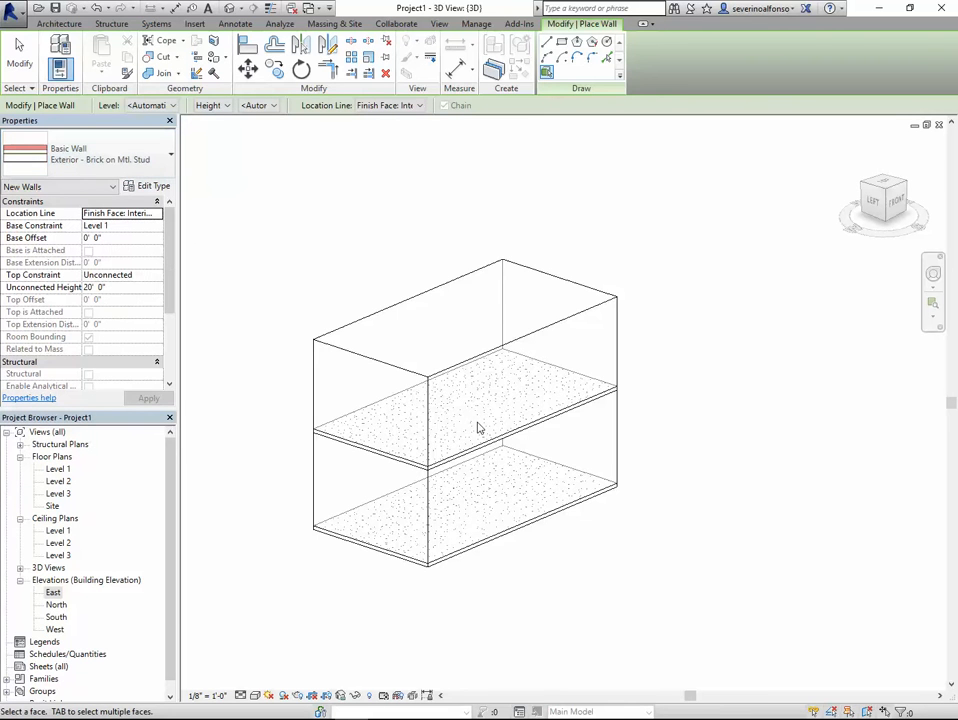
pyautogui.click(518, 362)
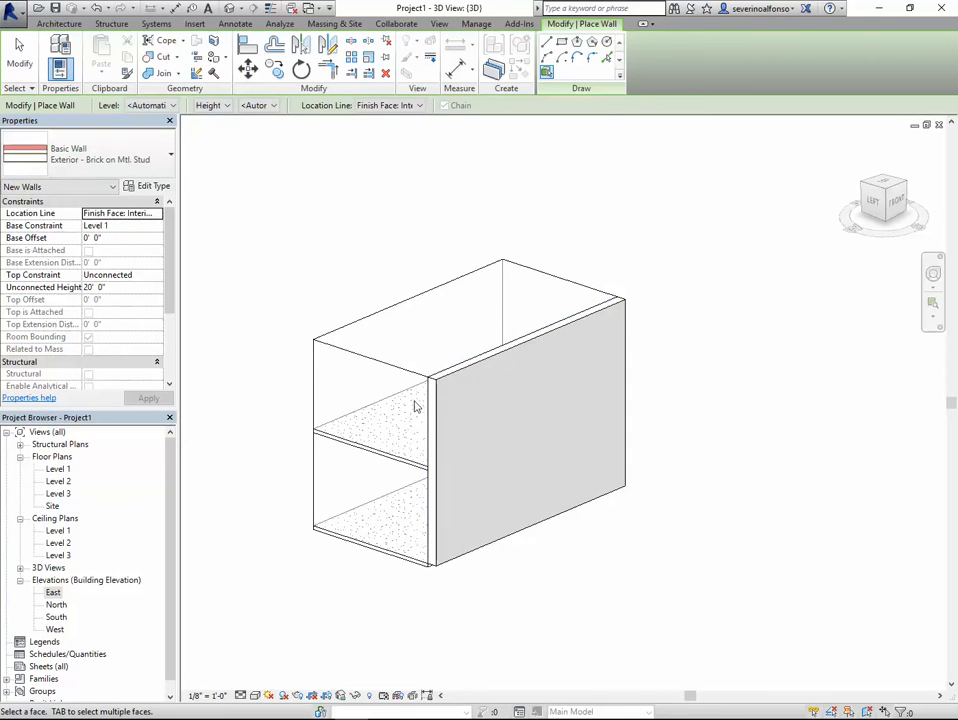
pyautogui.moveTo(416, 406)
pyautogui.keyDown('shift'); pyautogui.mouseDown(button='middle')
pyautogui.moveTo(667, 423)
pyautogui.moveTo(532, 374)
pyautogui.mouseUp(button='middle'); pyautogui.keyUp('shift')
pyautogui.click(526, 366)
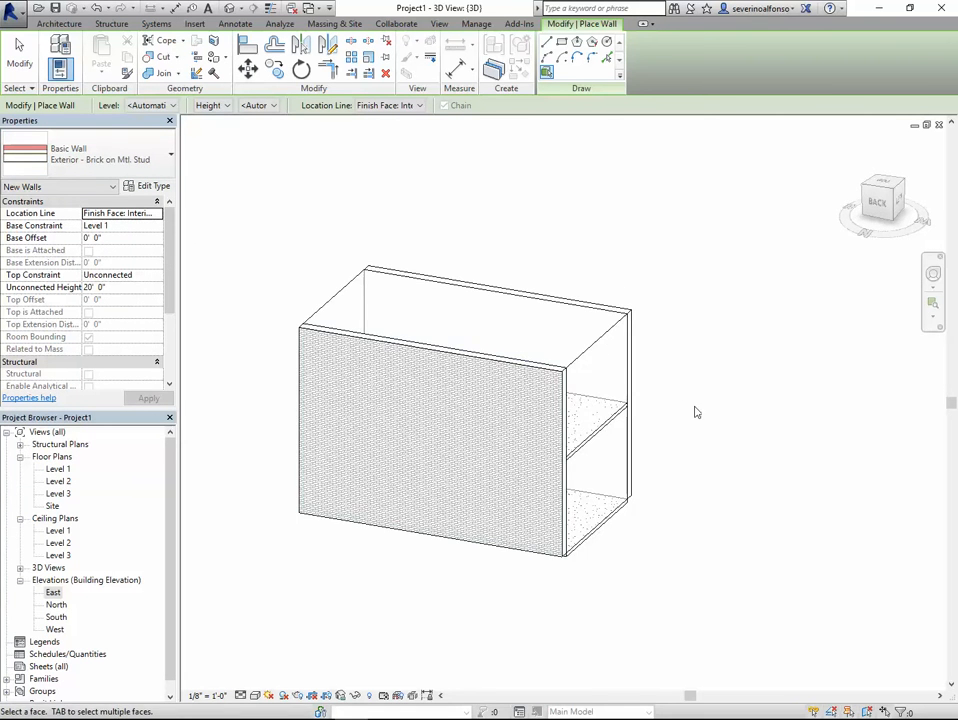
pyautogui.keyDown('shift'); pyautogui.moveTo(696, 412); pyautogui.dragTo(476, 430, button='middle'); pyautogui.keyUp('shift')
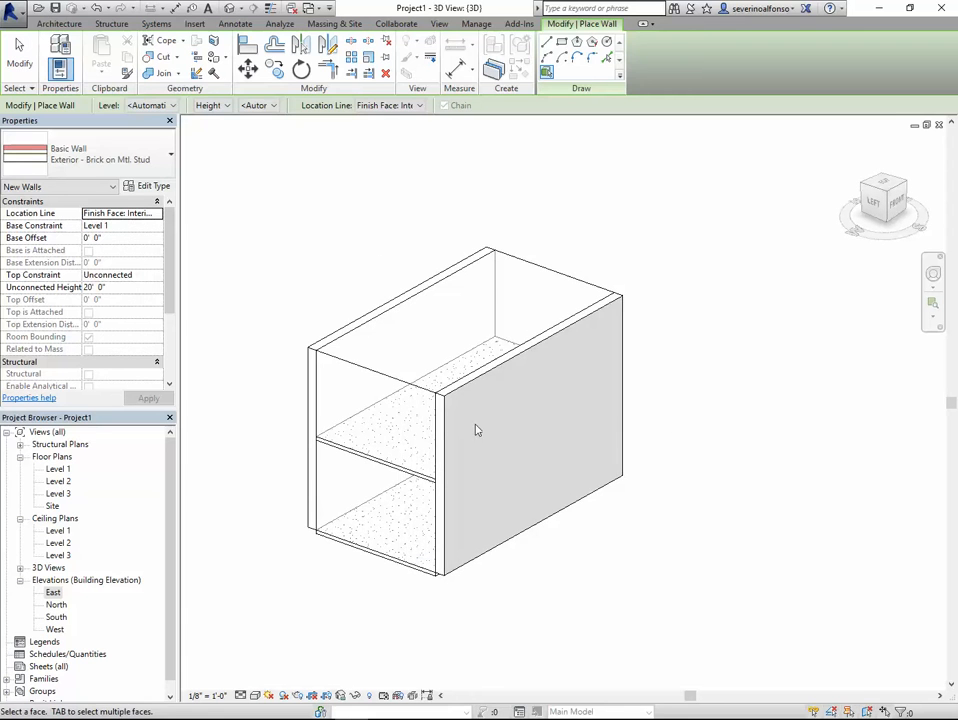
pyautogui.press('Escape')
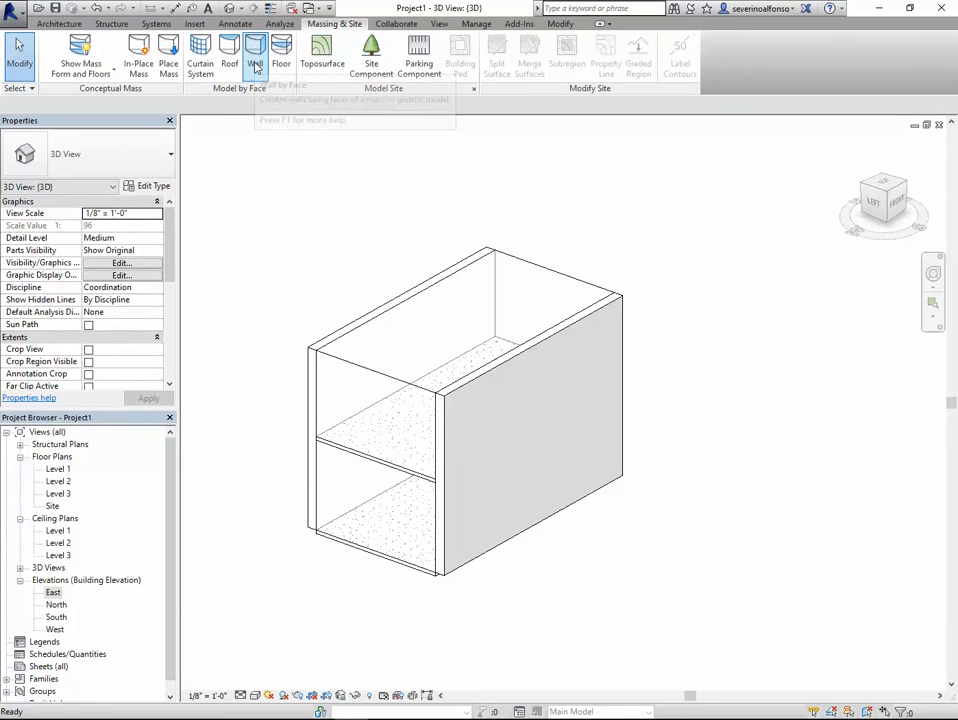
# - Create an Interior - 6 1/8" Partition (2-hr) wall by face on the mass's short left face, with location line Finish Face: Interior
pyautogui.click(254, 62)
pyautogui.click(170, 157)
pyautogui.scroll(-5, 107, 330)
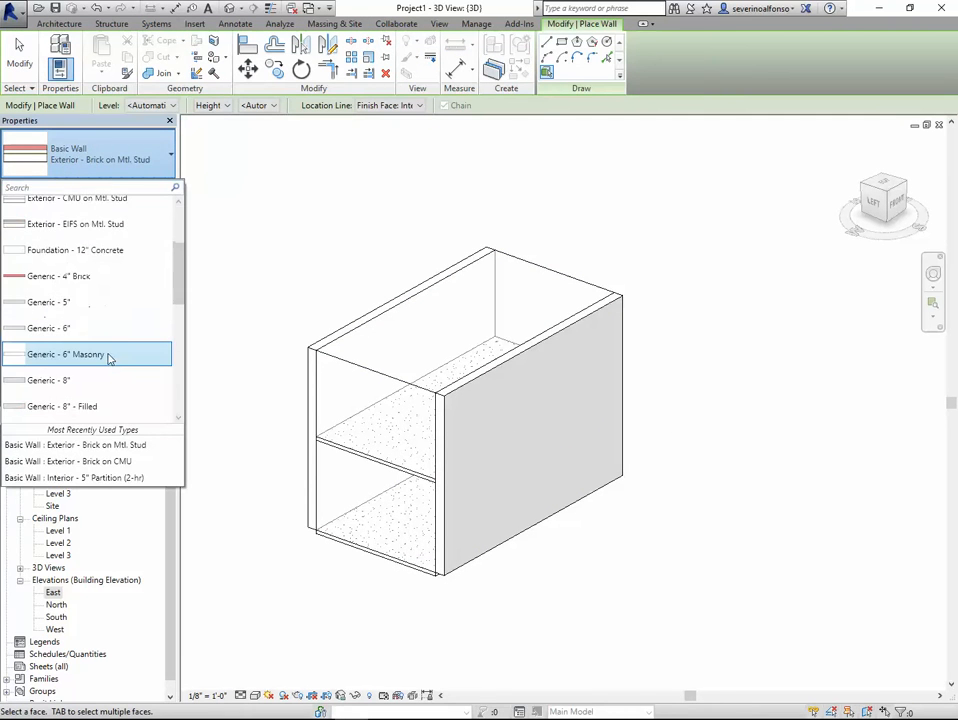
pyautogui.scroll(-3, 105, 368)
pyautogui.scroll(-1, 105, 366)
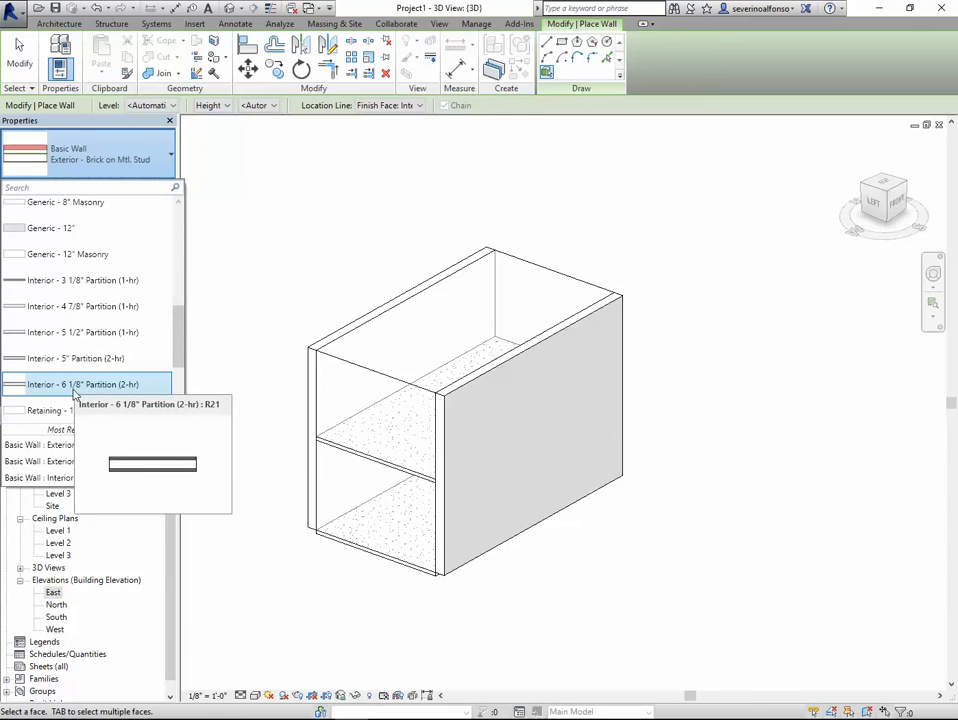
pyautogui.click(74, 389)
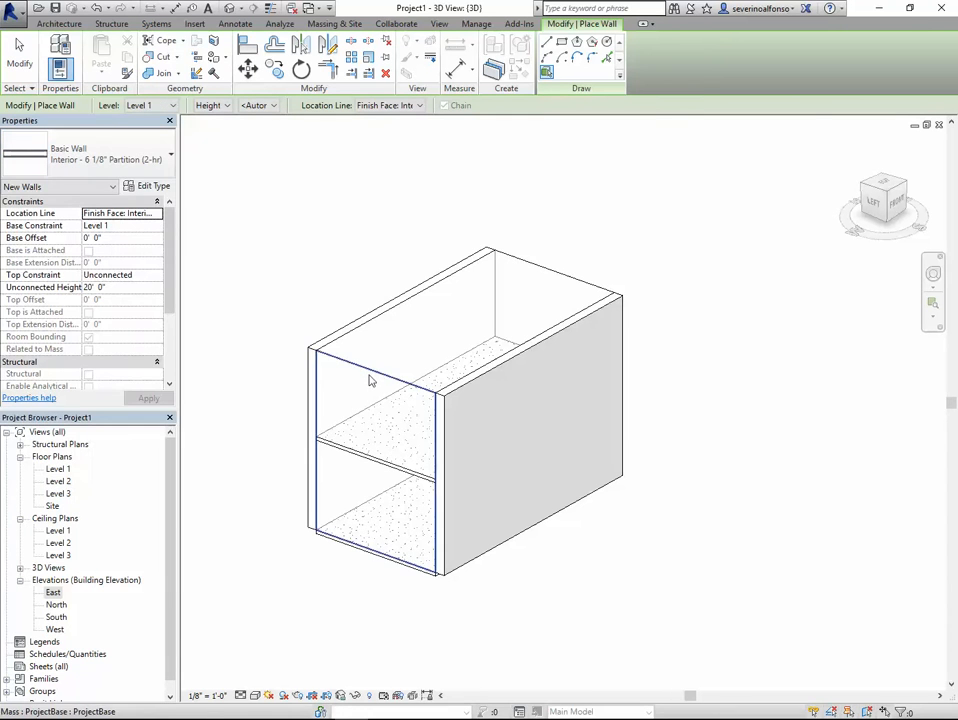
pyautogui.click(386, 105)
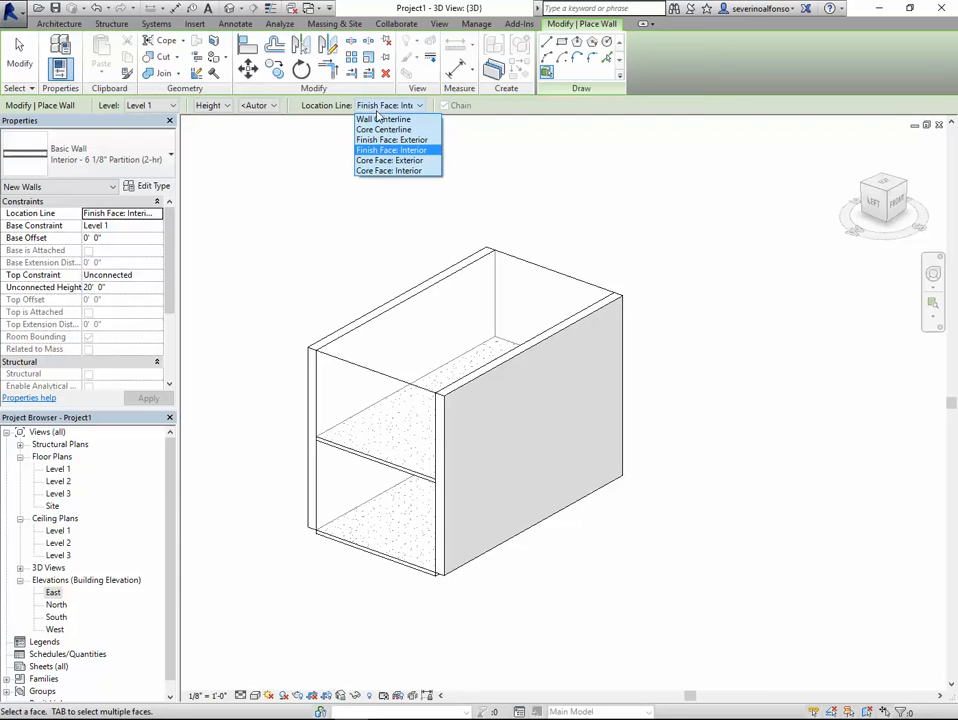
pyautogui.click(386, 146)
pyautogui.click(370, 384)
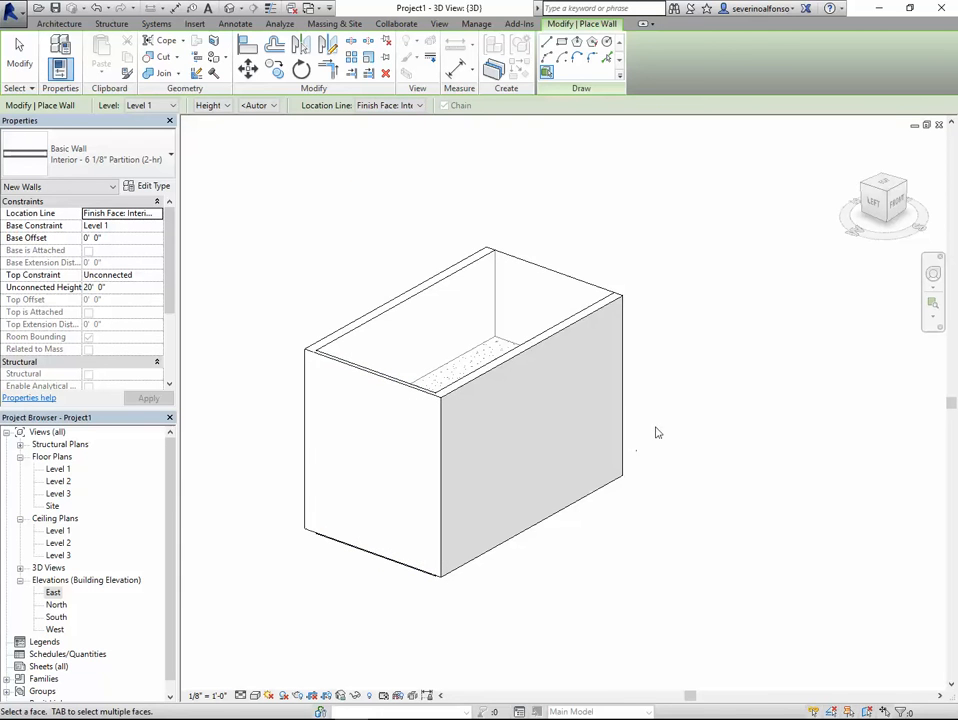
pyautogui.press('Escape')
pyautogui.press('Escape')
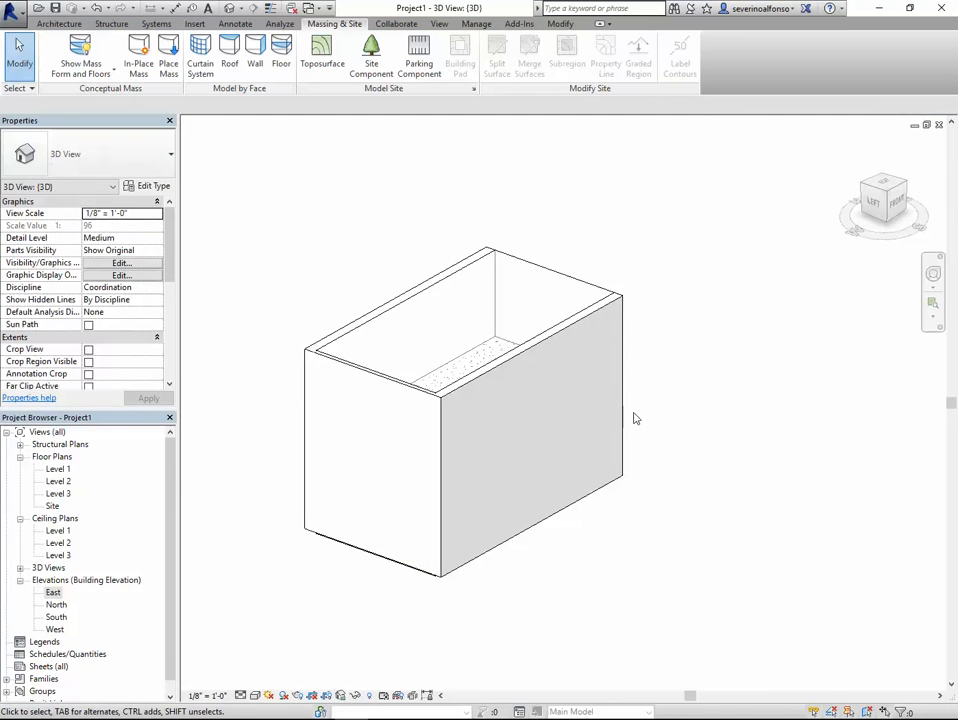
# - Create a roof by face of type Wood Rafter 8" - Asphalt Shingle - Insulated on the top face of the mass
pyautogui.keyDown('shift'); pyautogui.moveTo(635, 419); pyautogui.dragTo(440, 387, button='middle'); pyautogui.keyUp('shift')
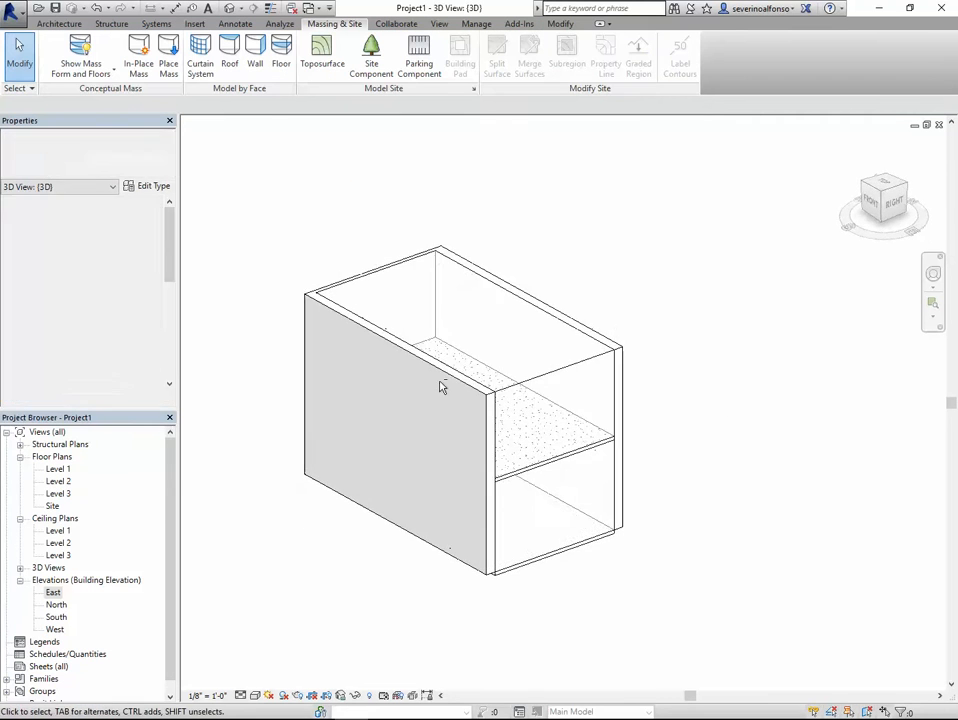
pyautogui.click(229, 55)
pyautogui.click(112, 158)
pyautogui.click(98, 158)
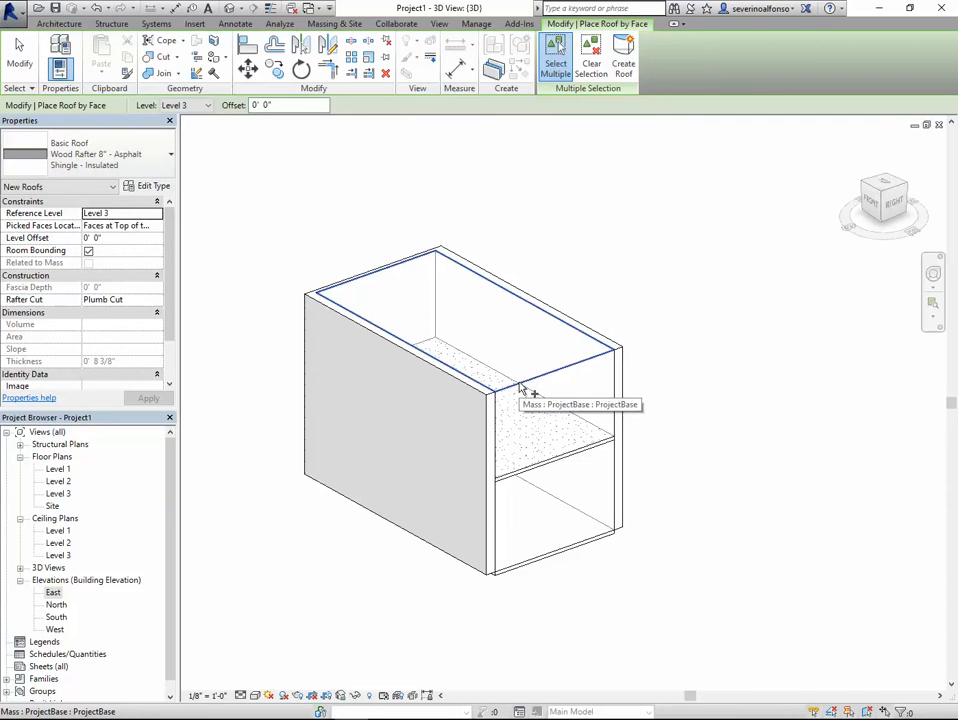
pyautogui.click(572, 378)
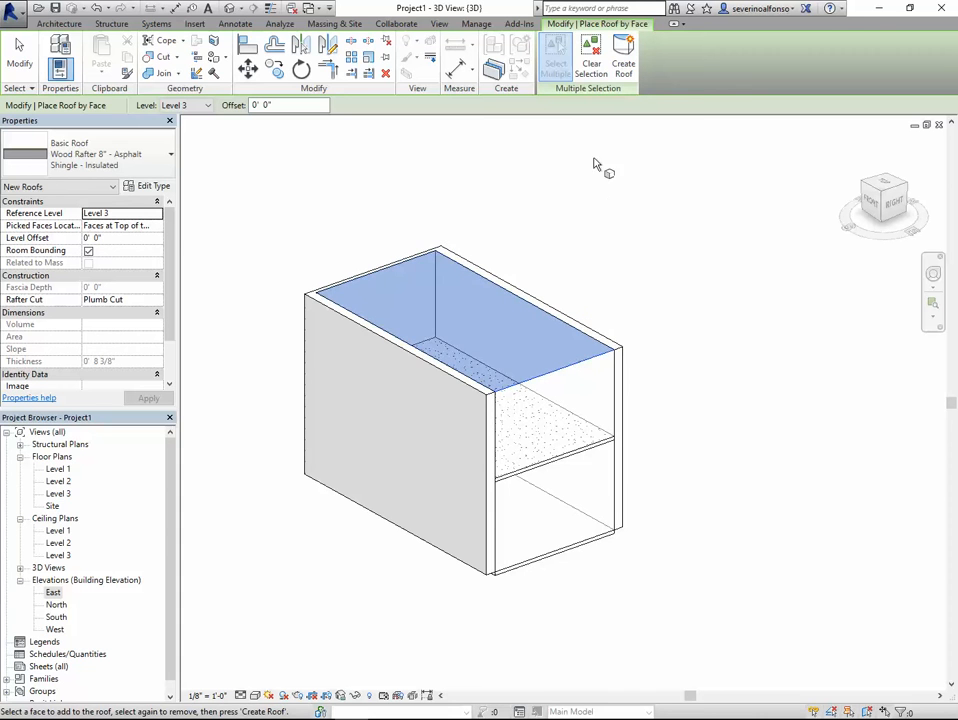
pyautogui.click(623, 60)
pyautogui.scroll(4, 635, 350)
pyautogui.press('Escape')
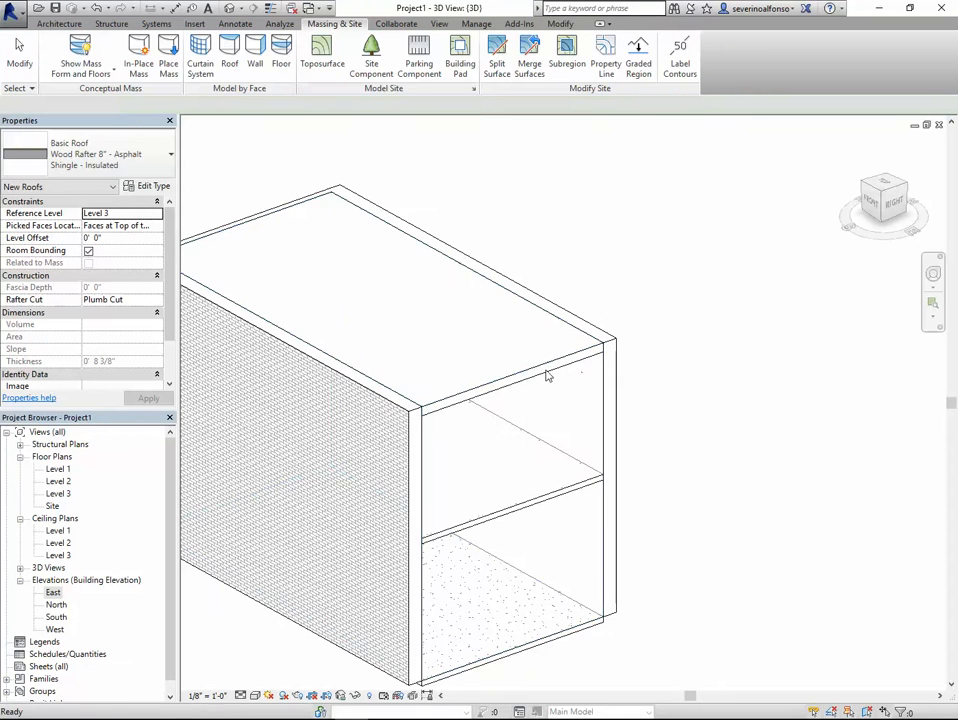
# - Set the roof's level offset to 0' 8" and deselect the roof
pyautogui.click(547, 378)
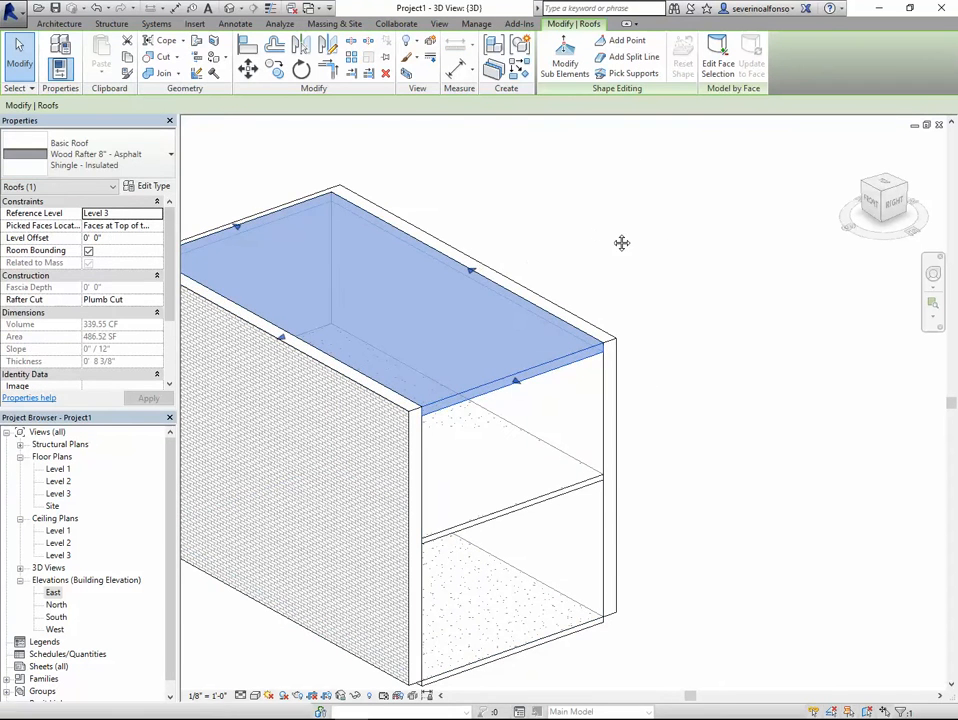
pyautogui.moveTo(622, 244); pyautogui.dragTo(704, 256, button='middle')
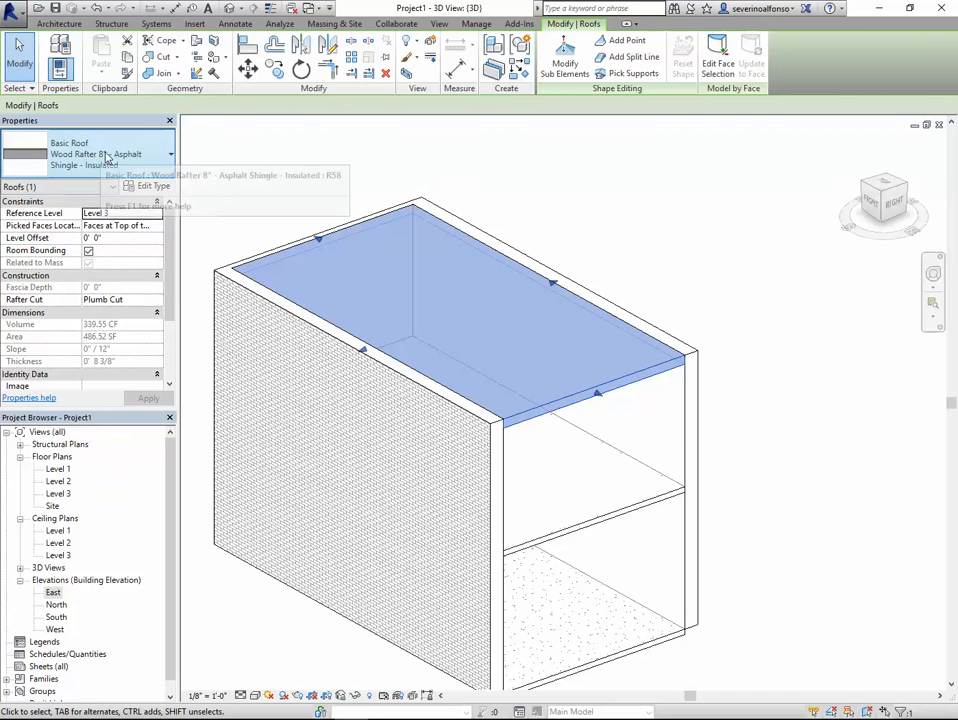
pyautogui.click(101, 238)
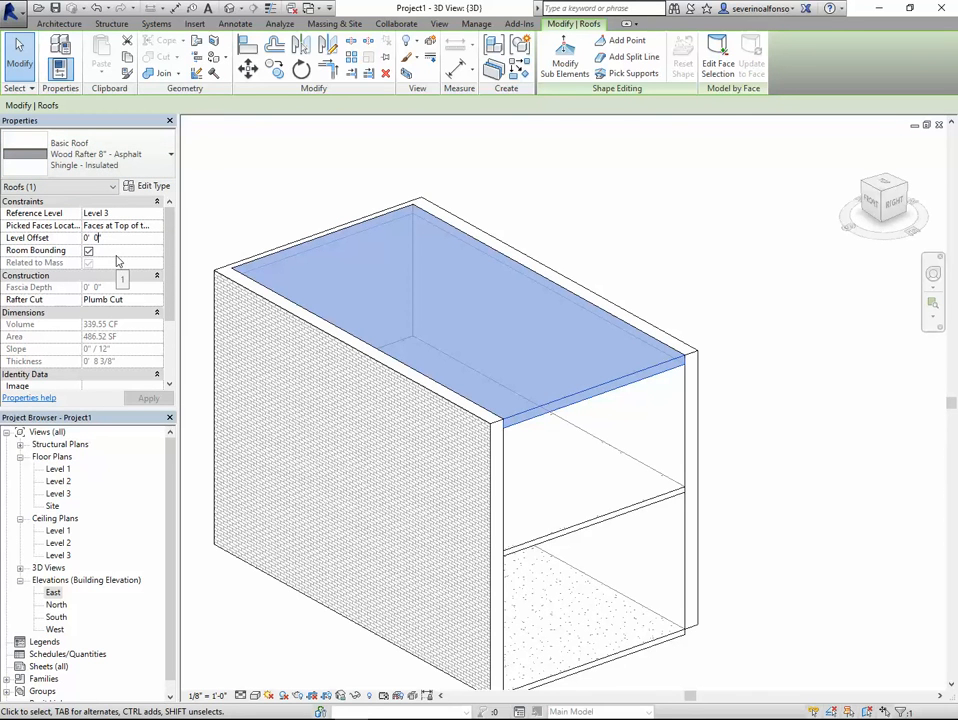
pyautogui.write("0' 8")
pyautogui.click(149, 398)
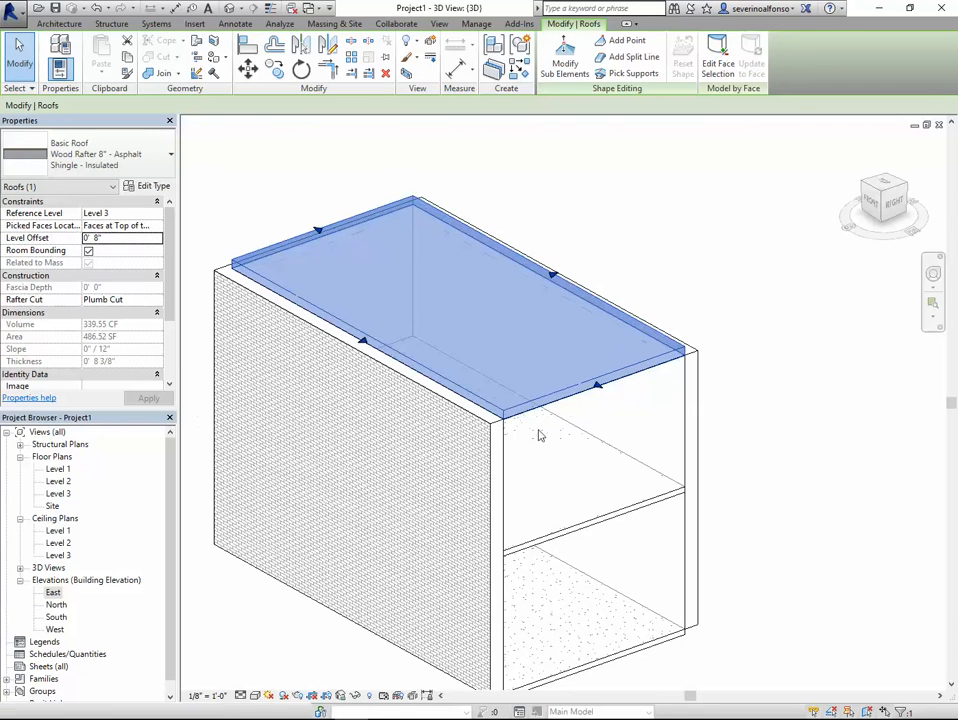
pyautogui.click(769, 380)
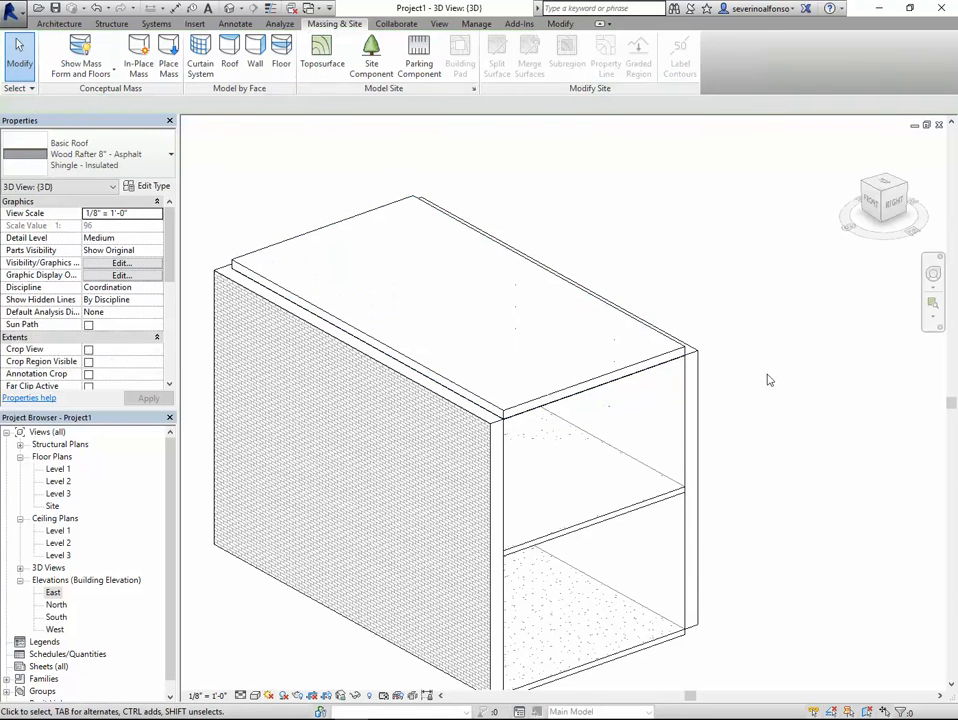
# - Try to stretch the top edge of the front brick wall up towards the top of the roof
pyautogui.click(476, 427)
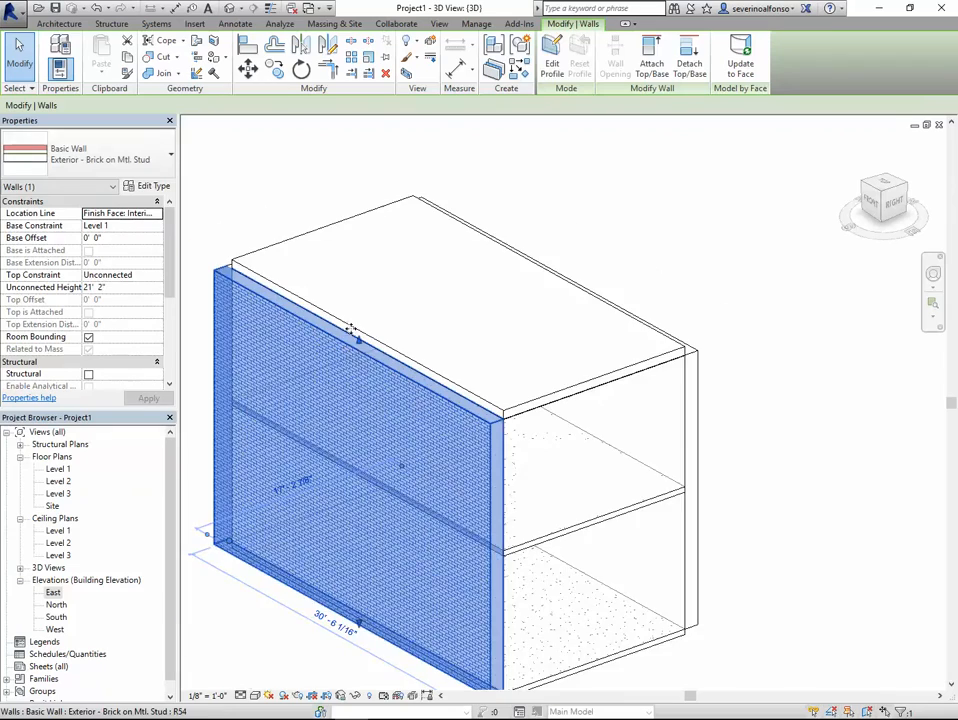
pyautogui.scroll(3, 349, 325)
pyautogui.moveTo(366, 349); pyautogui.dragTo(366, 336)
pyautogui.keyDown('shift'); pyautogui.moveTo(545, 316); pyautogui.dragTo(715, 405, button='middle'); pyautogui.keyUp('shift')
pyautogui.click(380, 384)
pyautogui.scroll(2, 366, 364)
pyautogui.scroll(-2, 501, 391)
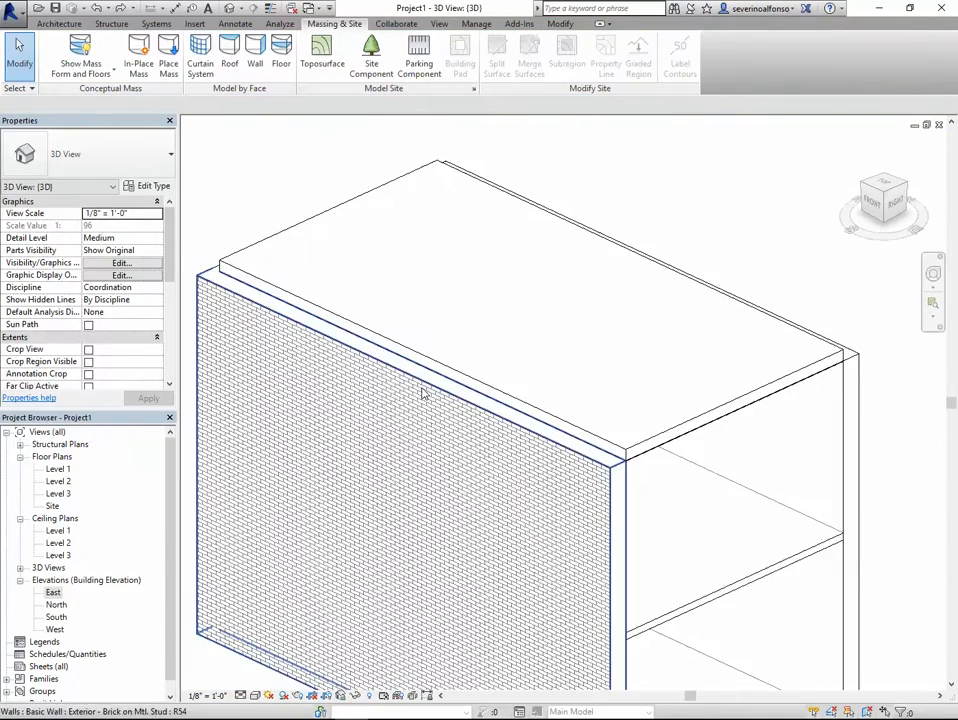
# - Set the unconnected height of the front brick wall to 21' 10" and deselect it
pyautogui.moveTo(423, 393); pyautogui.dragTo(470, 432, button='middle')
pyautogui.click(466, 428)
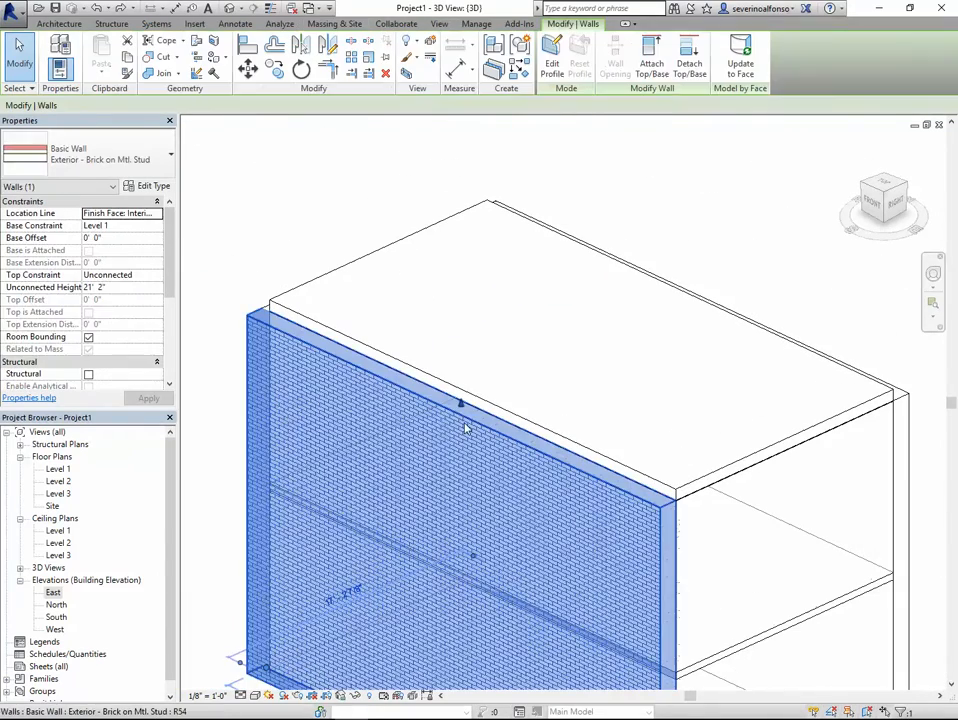
pyautogui.click(105, 287)
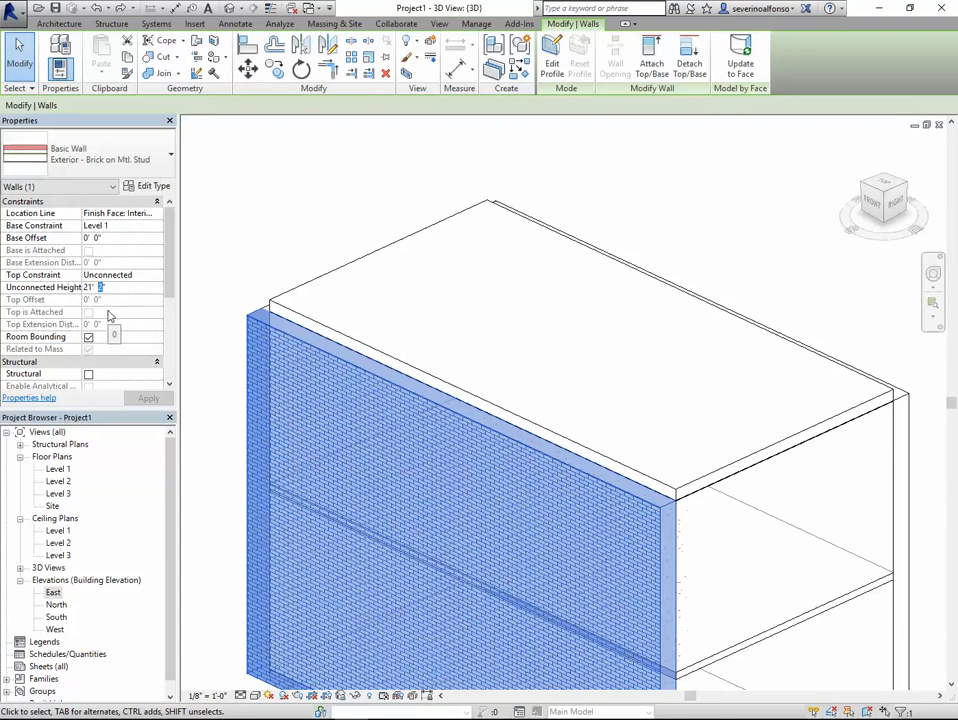
pyautogui.write('10')
pyautogui.click(140, 397)
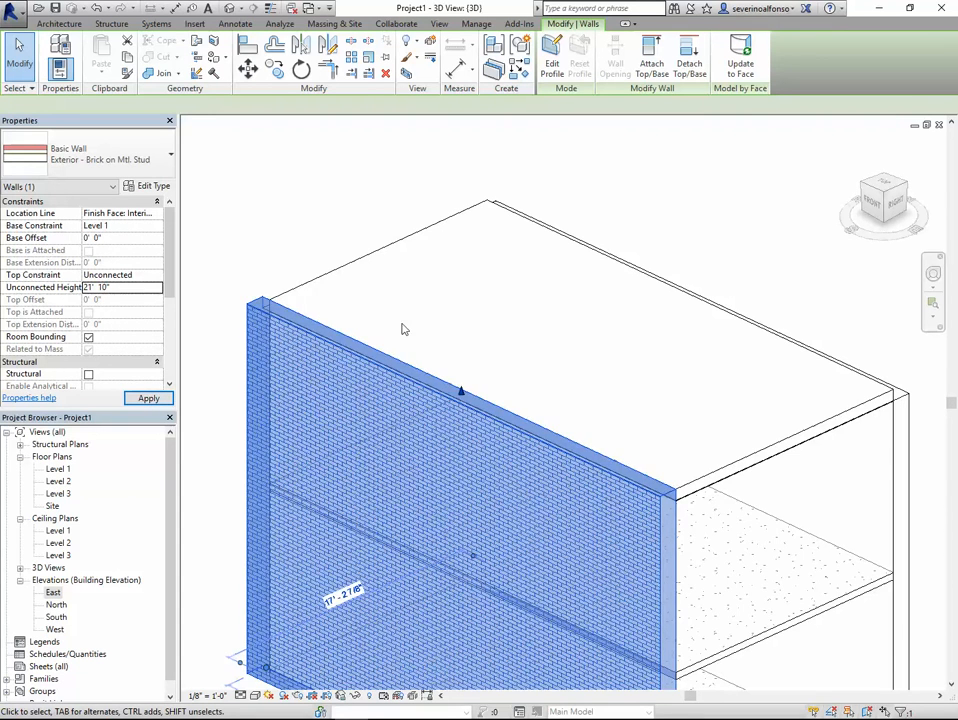
pyautogui.click(745, 232)
# - Set the unconnected height of the back brick wall to 21' 10" and deselect it
pyautogui.keyDown('shift'); pyautogui.moveTo(745, 232); pyautogui.dragTo(562, 464, button='middle'); pyautogui.keyUp('shift')
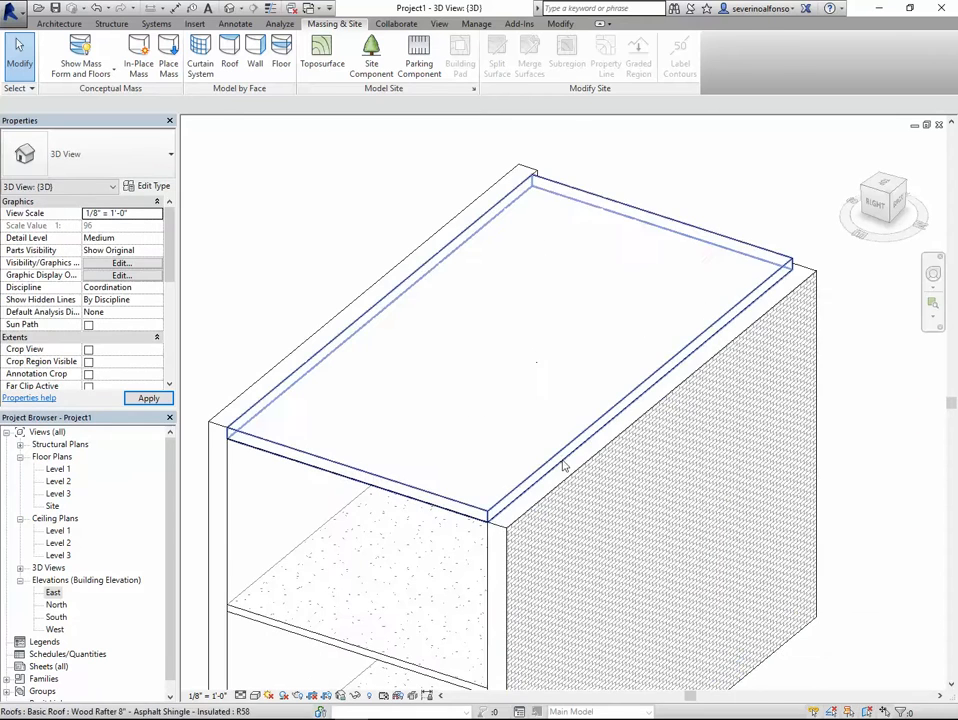
pyautogui.click(566, 479)
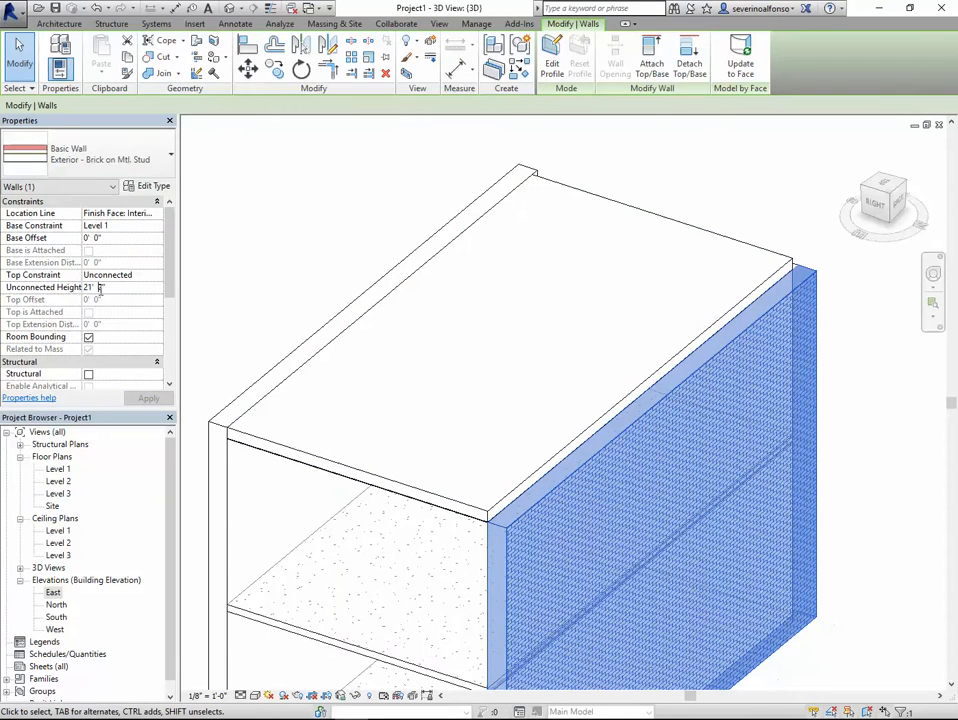
pyautogui.write('1')
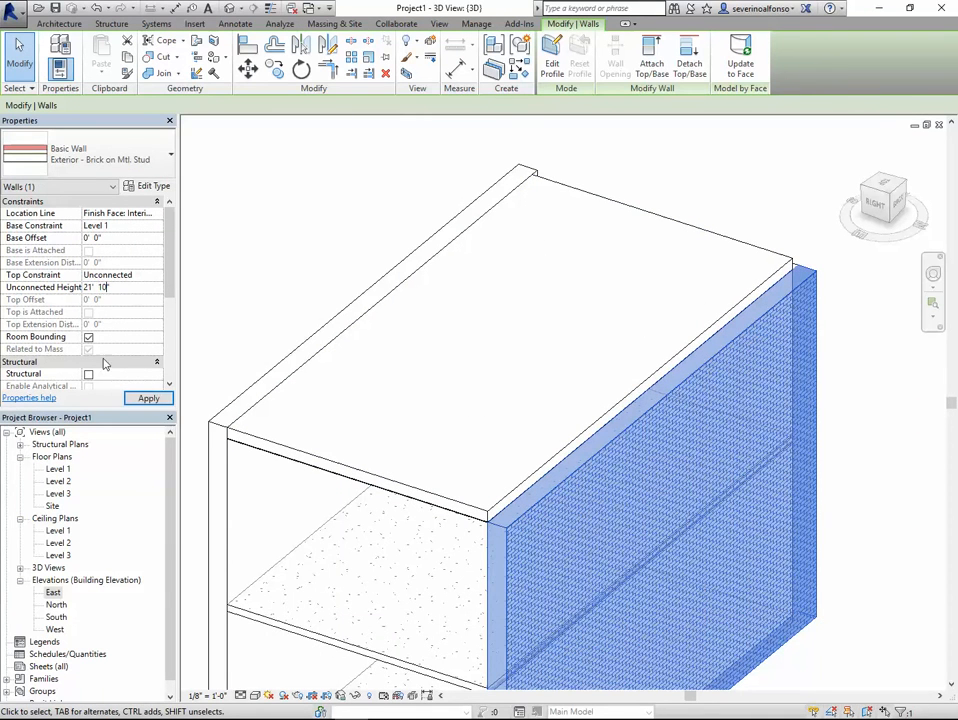
pyautogui.click(147, 401)
pyautogui.scroll(-1, 630, 371)
pyautogui.moveTo(630, 371); pyautogui.dragTo(498, 398, button='middle')
pyautogui.press('Escape')
# - Set the unconnected height of the interior partition wall on the left side to 21' 10"
pyautogui.click(688, 407)
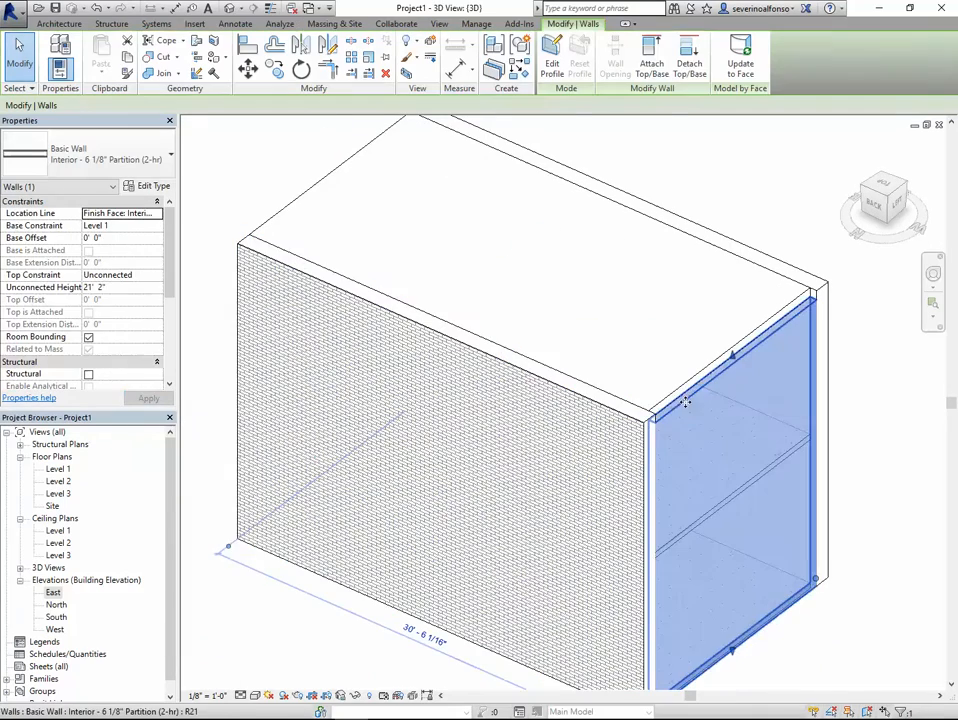
pyautogui.click(106, 288)
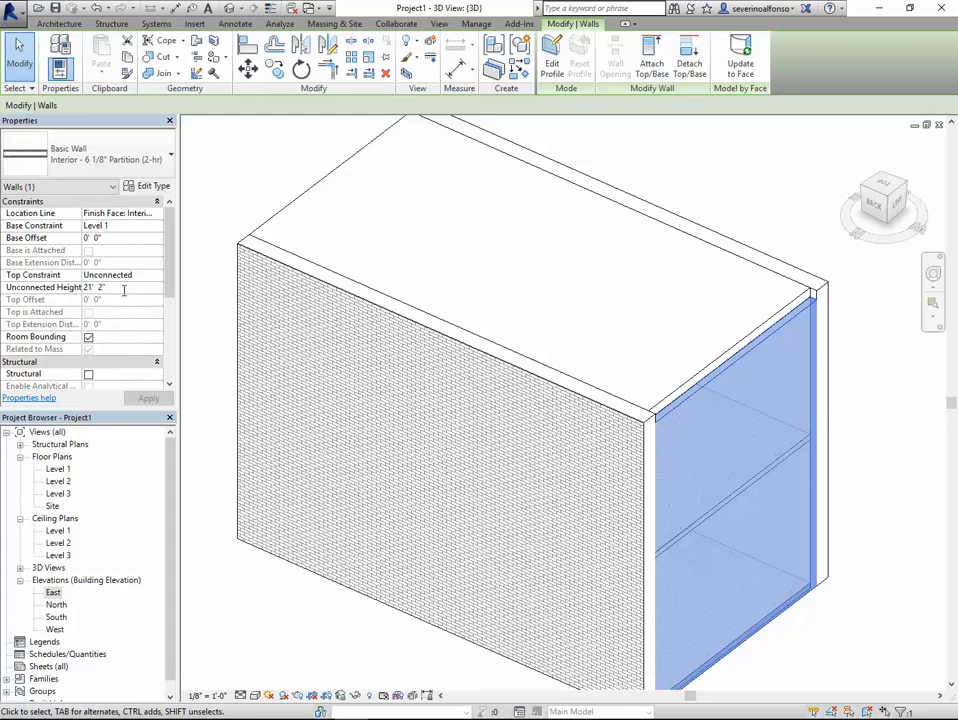
pyautogui.write('21\'  10"')
pyautogui.click(146, 398)
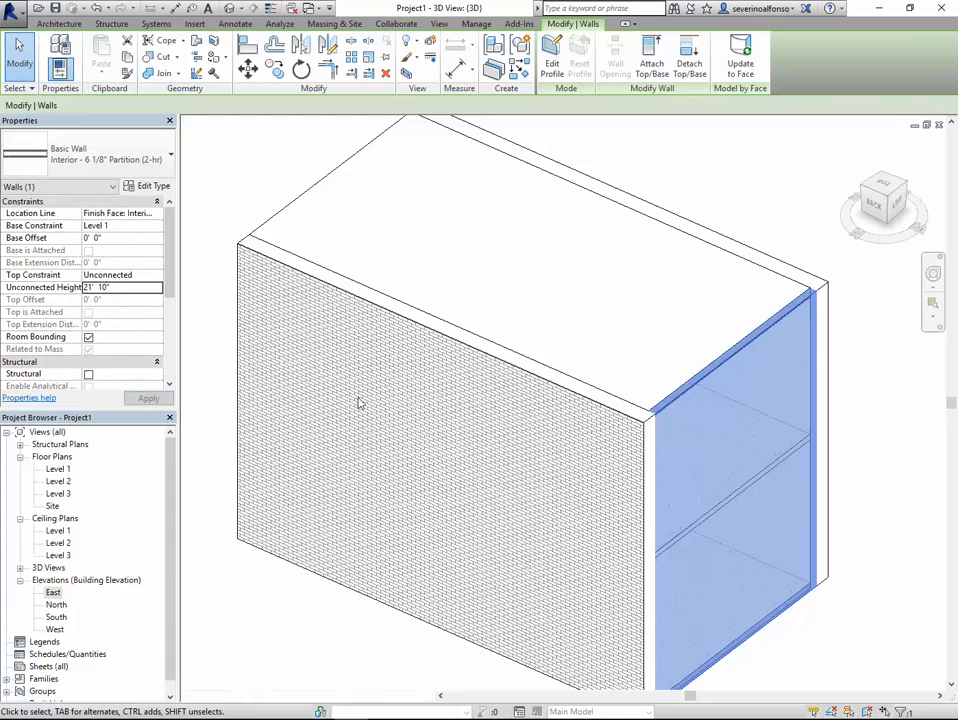
# - Start a curtain system by face and duplicate its 5' x 10' type under the name 713_Option1
pyautogui.click(782, 235)
pyautogui.keyDown('shift'); pyautogui.moveTo(731, 235); pyautogui.dragTo(490, 366, button='middle'); pyautogui.keyUp('shift')
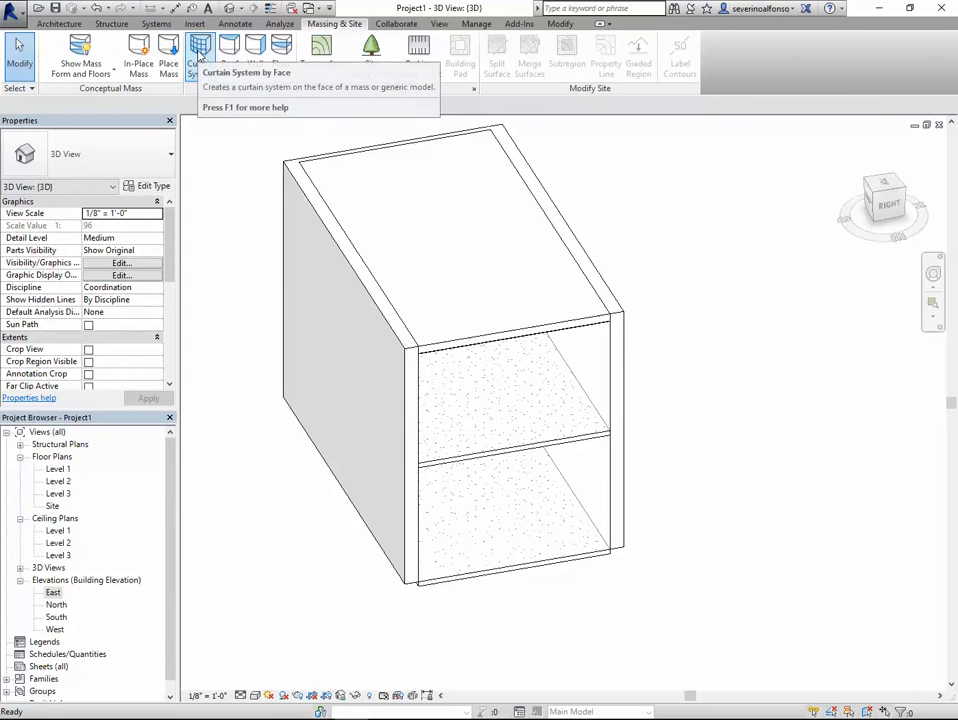
pyautogui.click(200, 50)
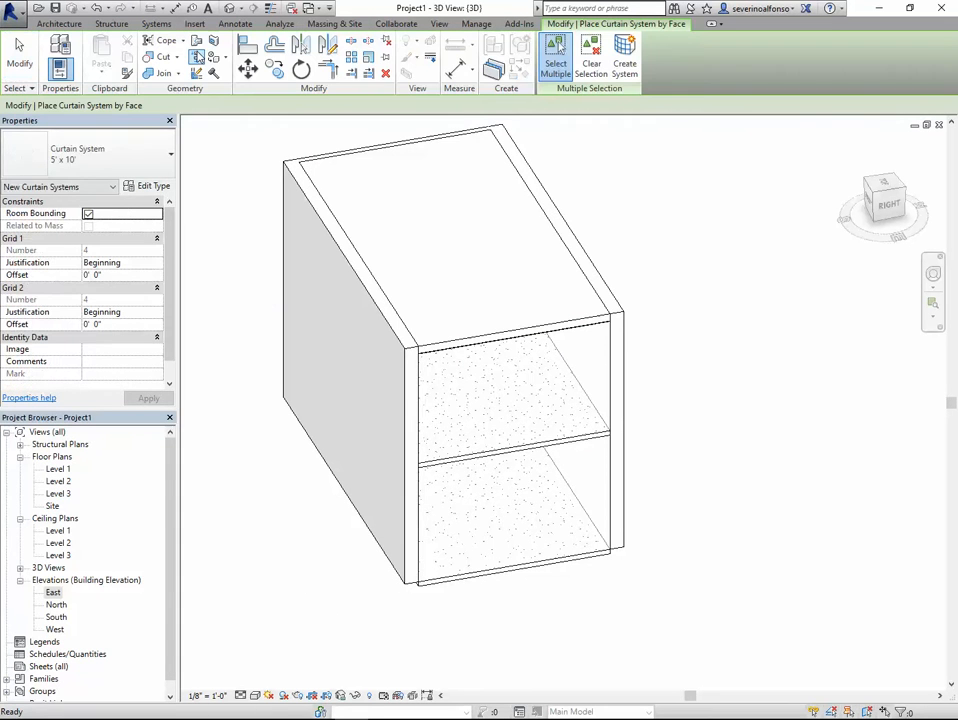
pyautogui.click(96, 154)
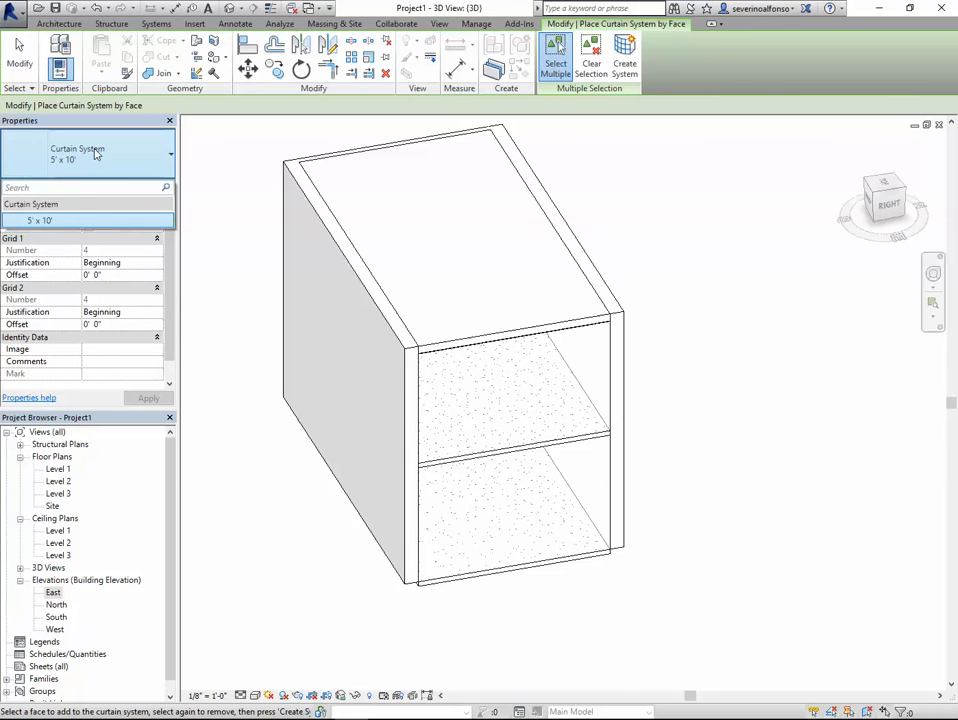
pyautogui.click(96, 154)
pyautogui.click(150, 186)
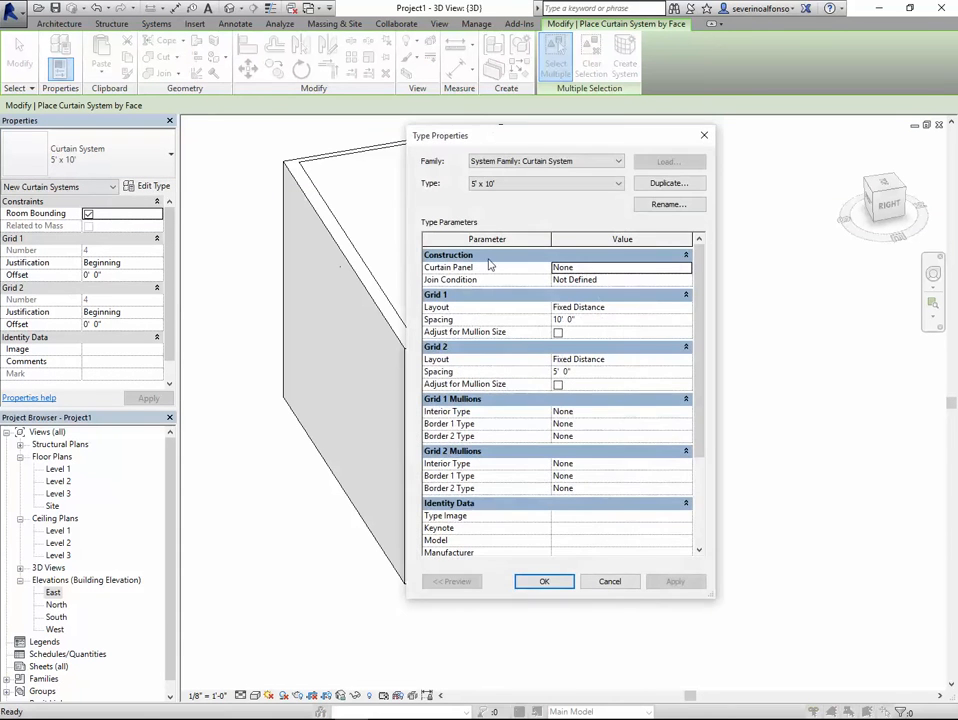
pyautogui.click(661, 183)
pyautogui.click(662, 171)
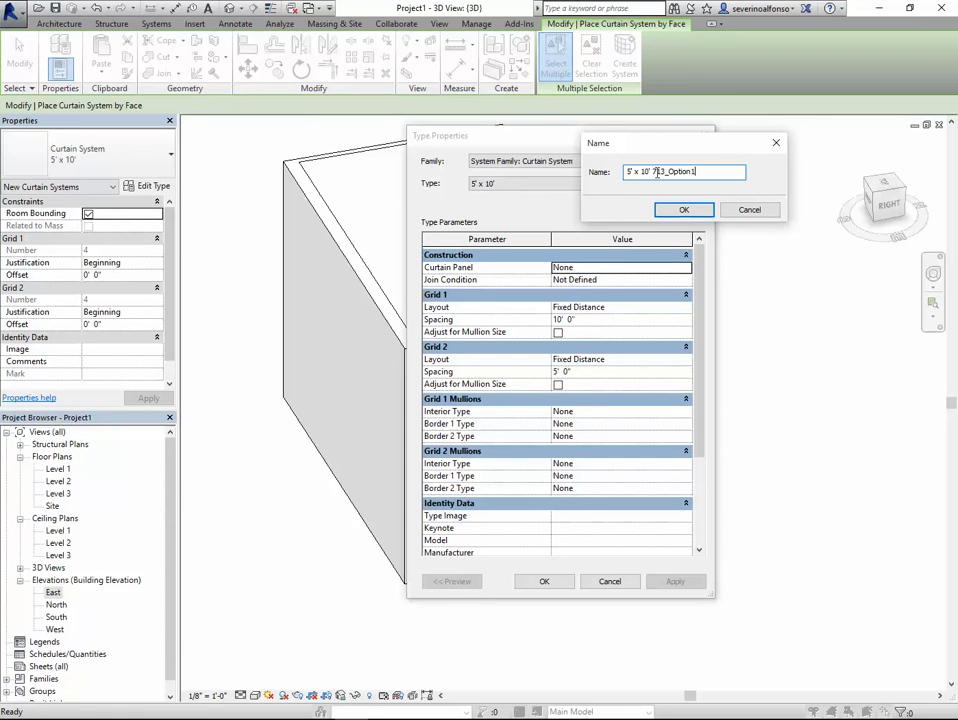
pyautogui.press('BackSpace')
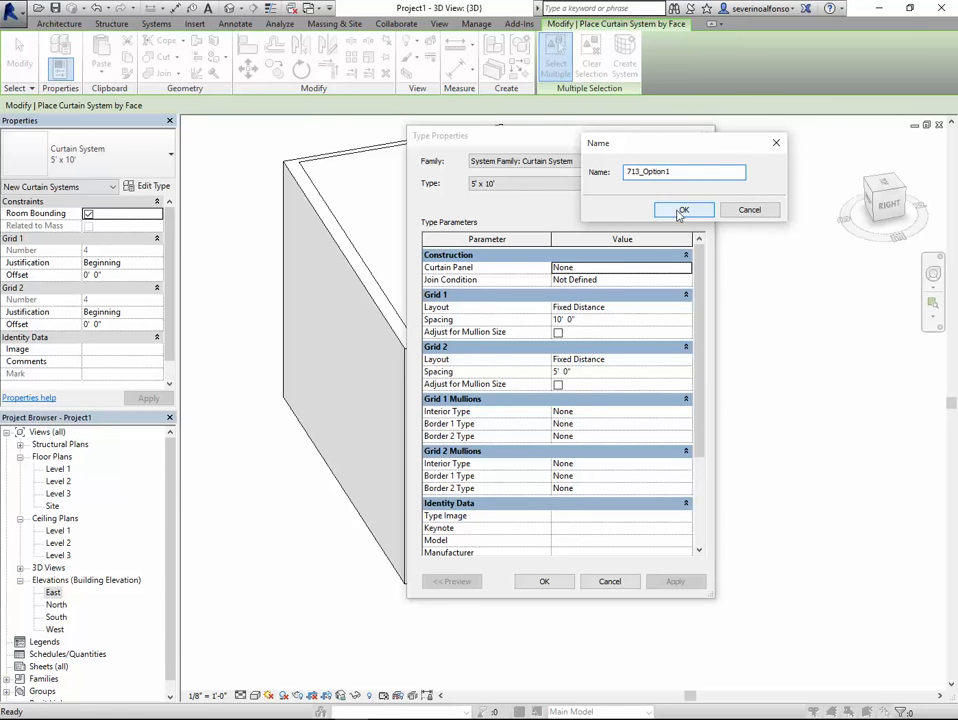
pyautogui.click(681, 209)
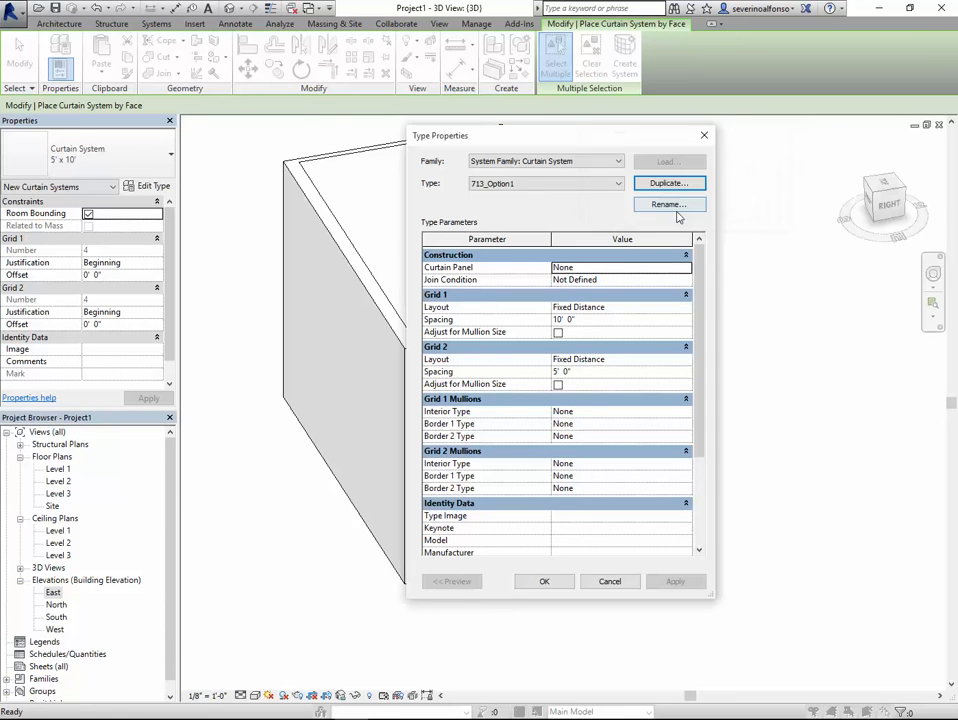
pyautogui.click(545, 582)
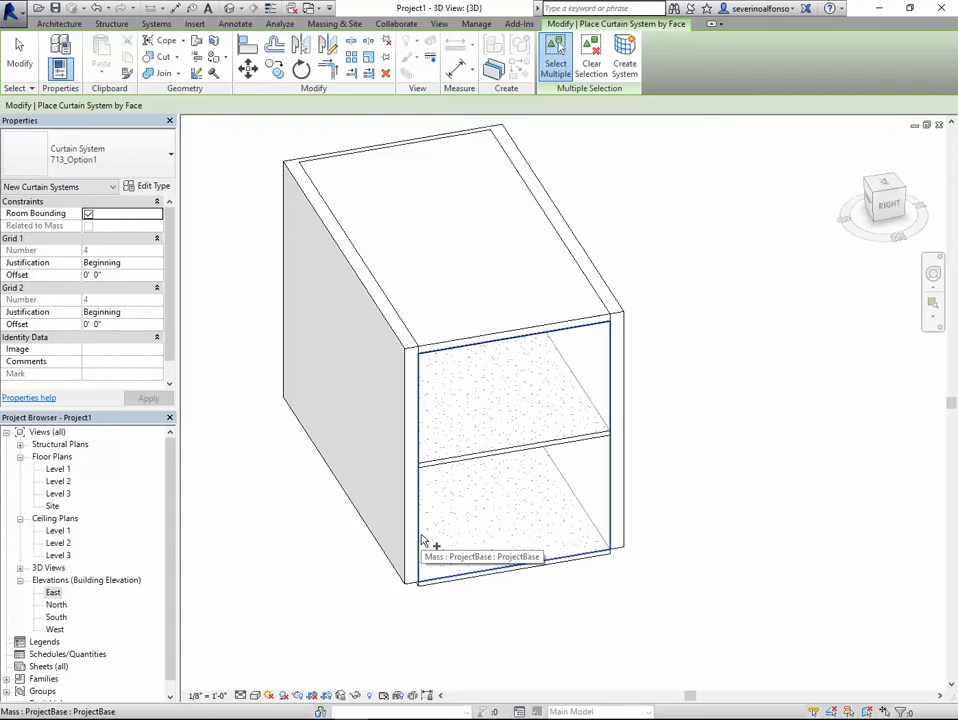
# - Create the 713_Option1 curtain system on the open right end face of the mass and end the command
pyautogui.click(424, 391)
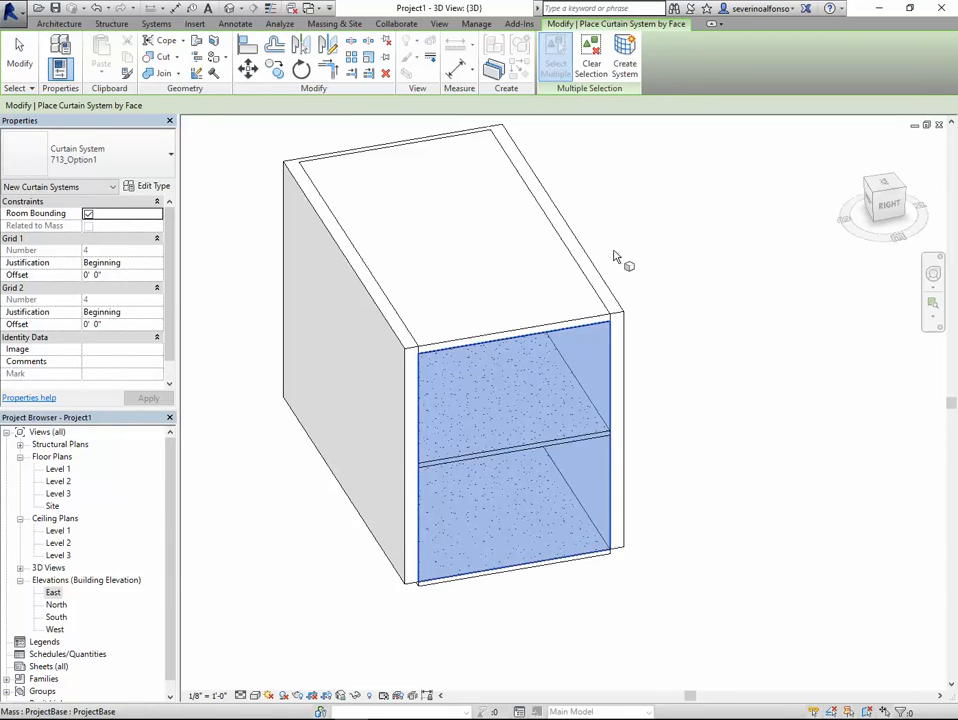
pyautogui.click(628, 64)
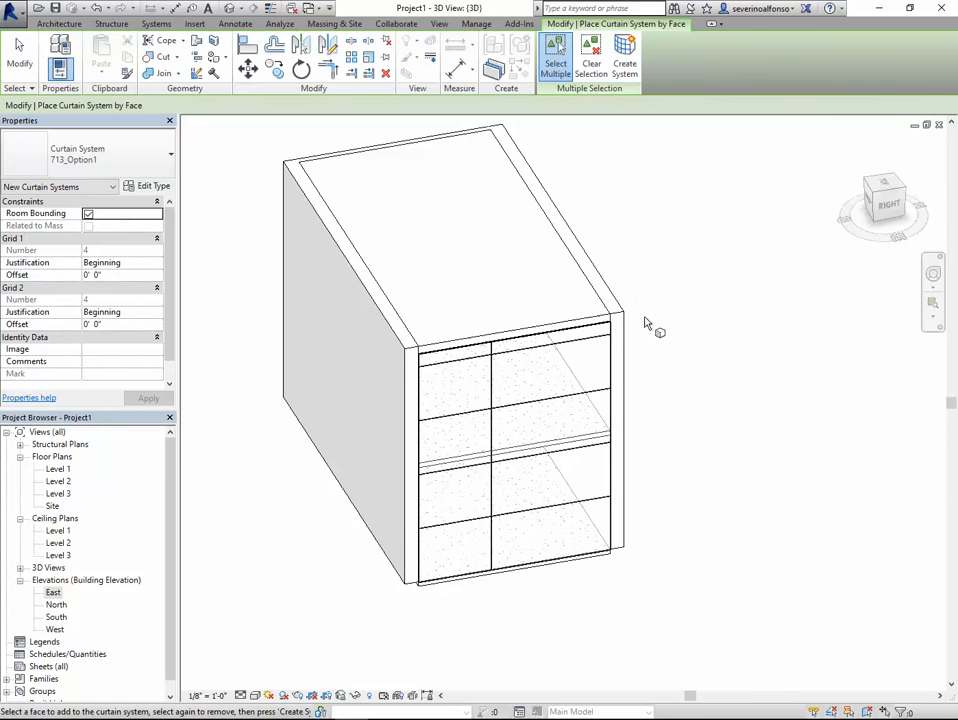
pyautogui.press('Escape')
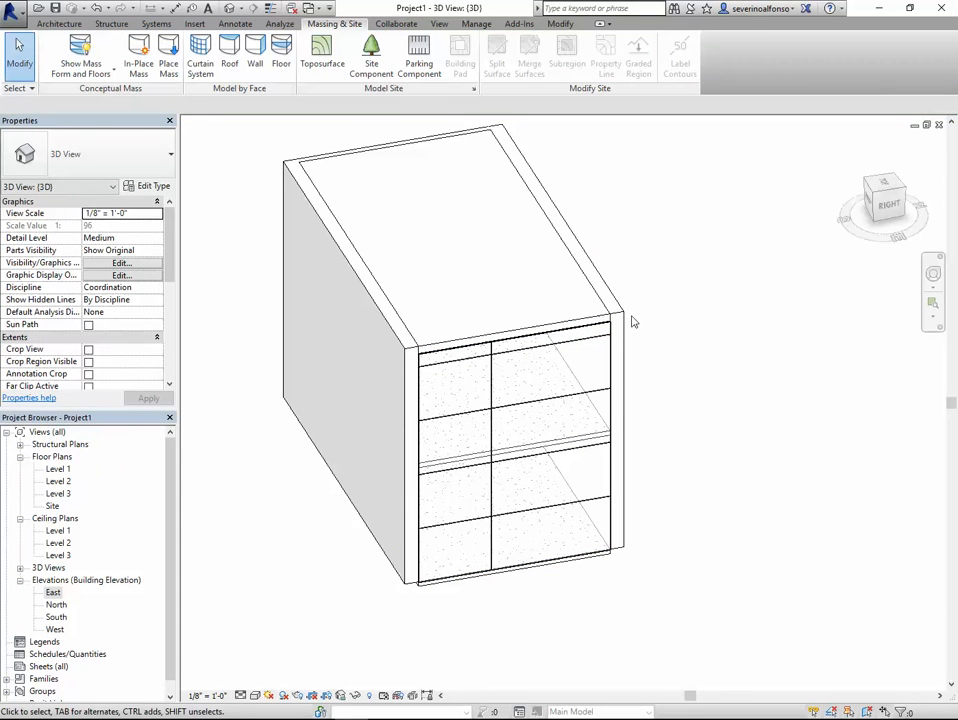
# - Unpin the vertical grid line of the curtain system and move it to about 9' 9" from the front brick wall side
pyautogui.keyDown('shift'); pyautogui.moveTo(631, 321); pyautogui.dragTo(618, 342, button='middle'); pyautogui.keyUp('shift')
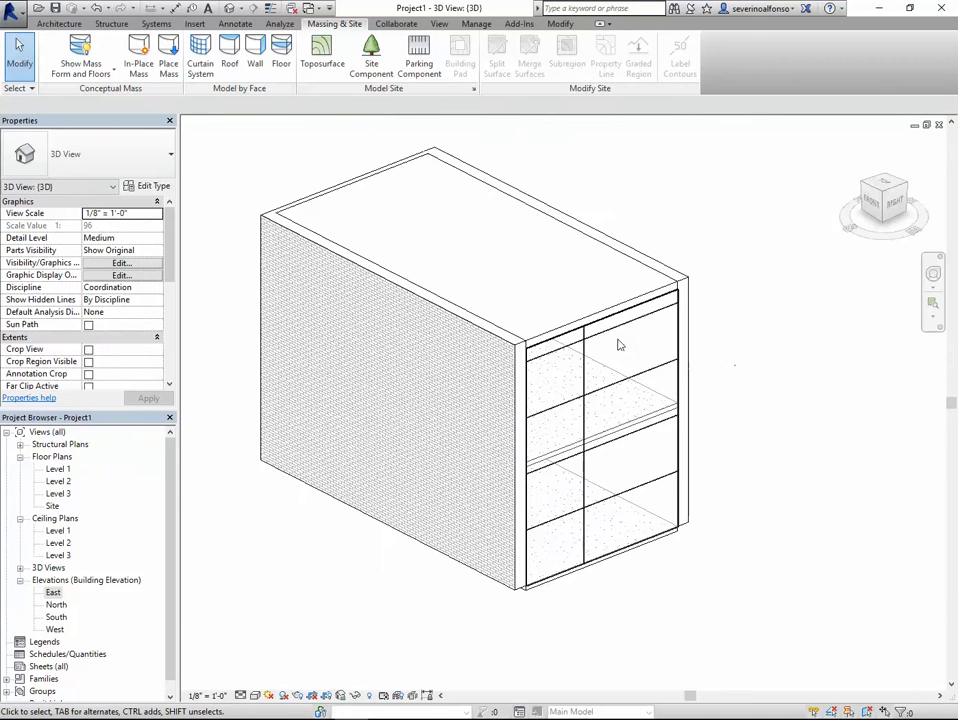
pyautogui.scroll(3, 598, 326)
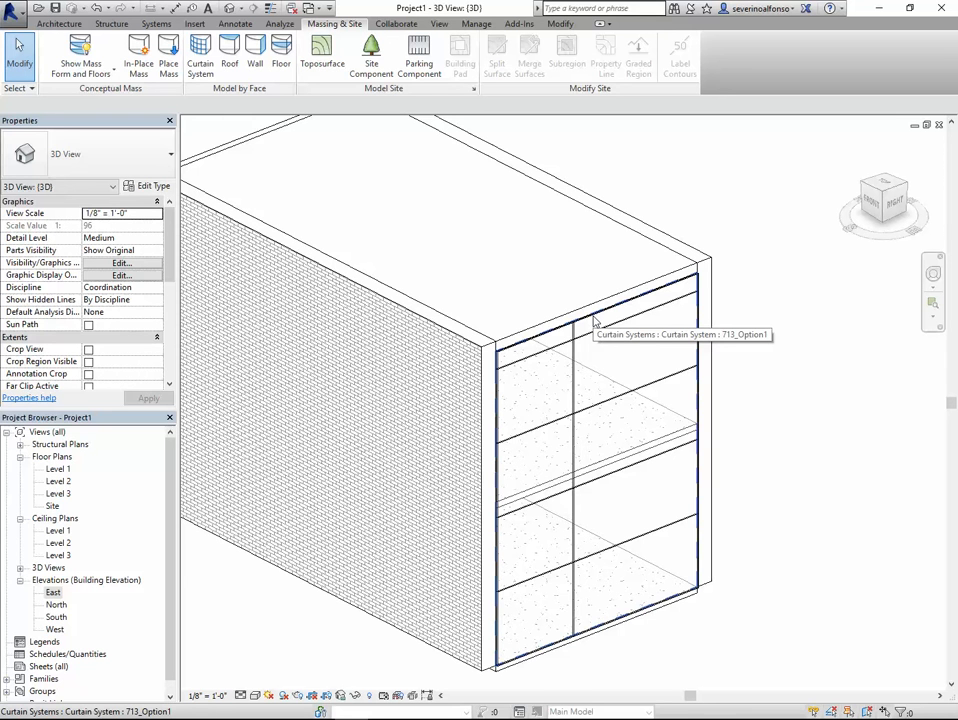
pyautogui.scroll(2, 573, 358)
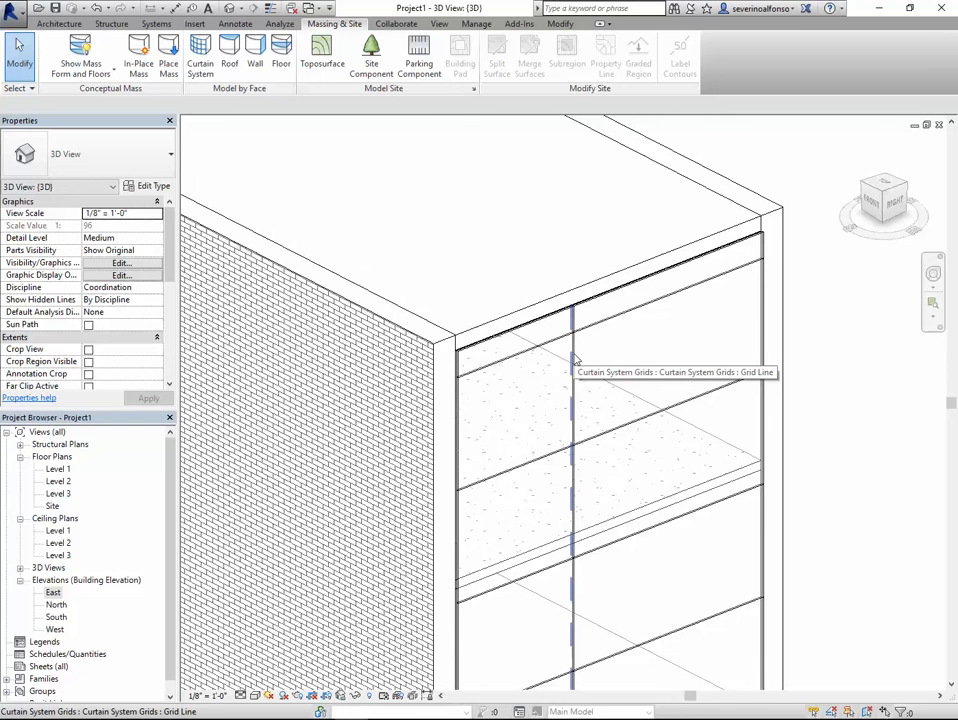
pyautogui.click(599, 518)
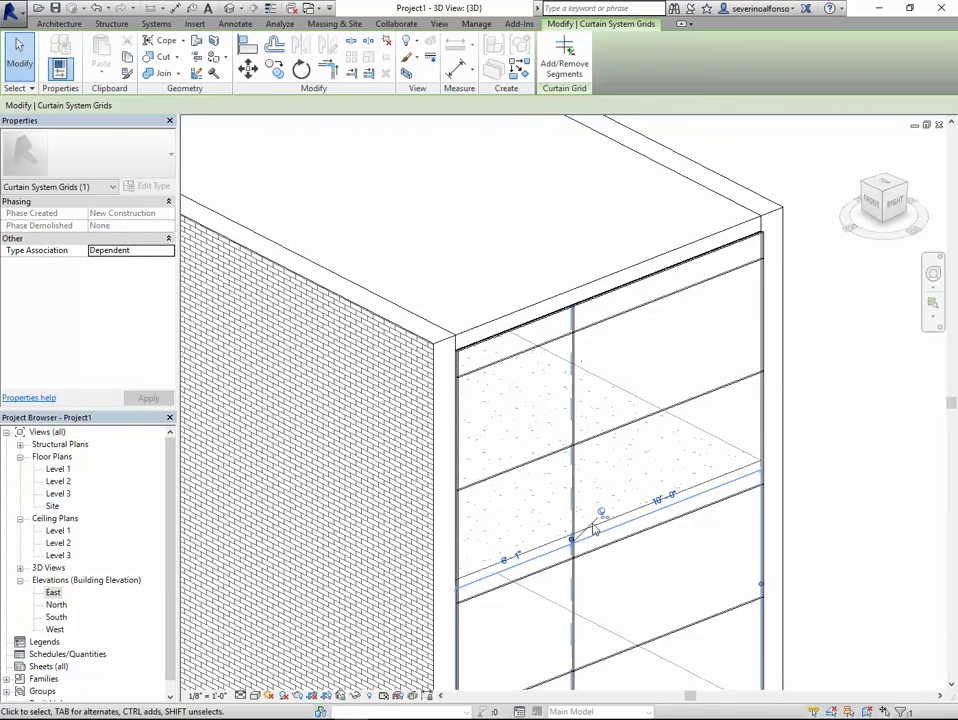
pyautogui.moveTo(573, 494); pyautogui.dragTo(641, 458)
pyautogui.click(589, 443)
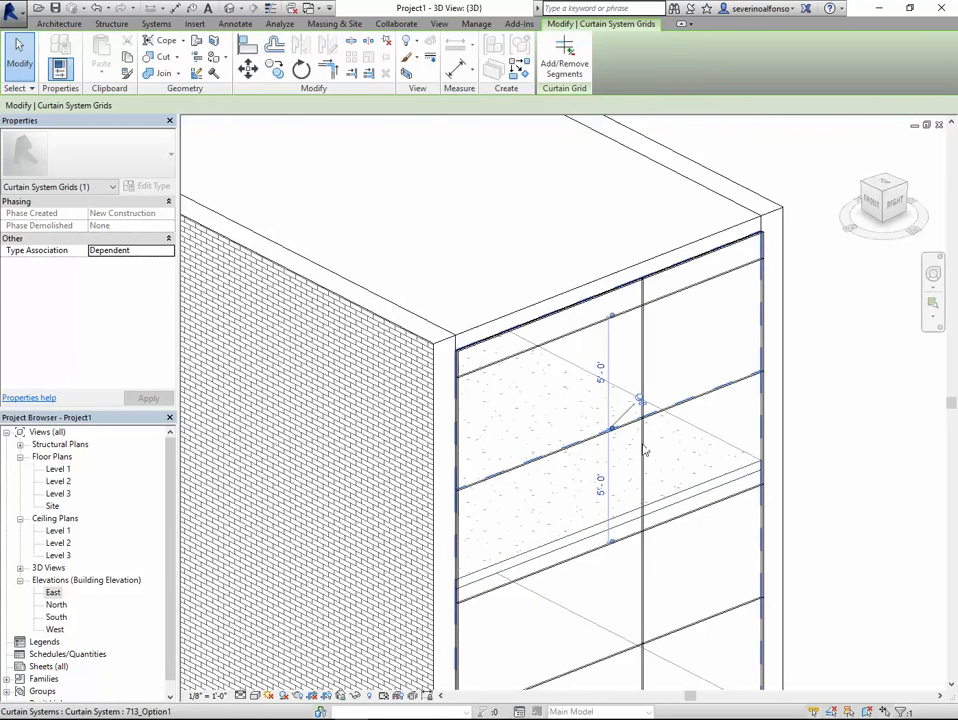
pyautogui.click(620, 515)
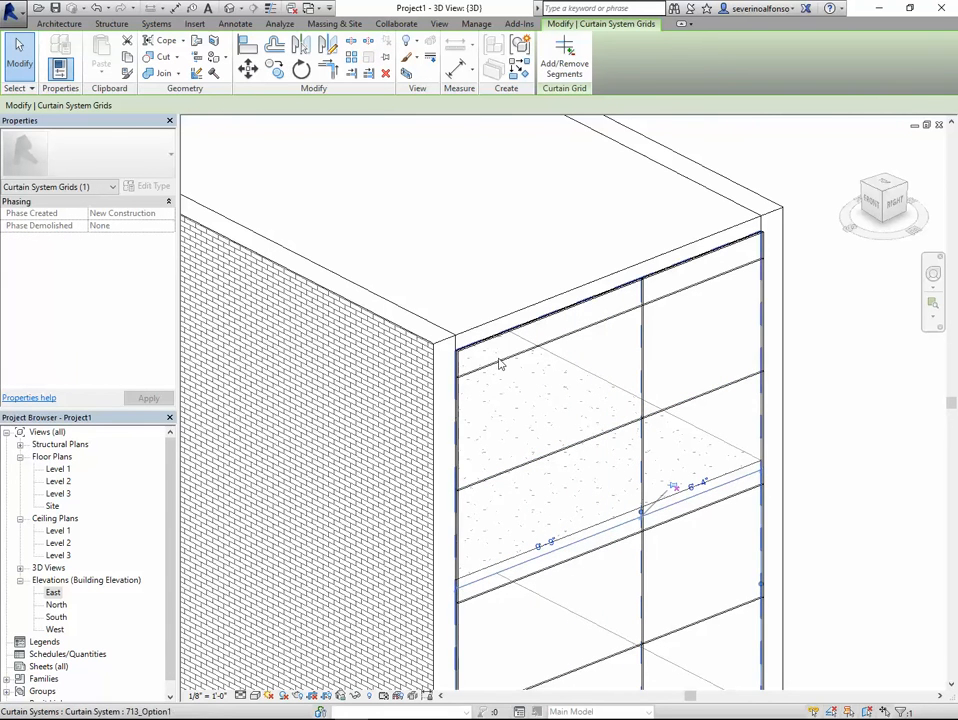
# - Inspect the glazed panel in the second row from the top, beside the front brick wall, and deselect it
pyautogui.press('Tab')
pyautogui.press('Tab')
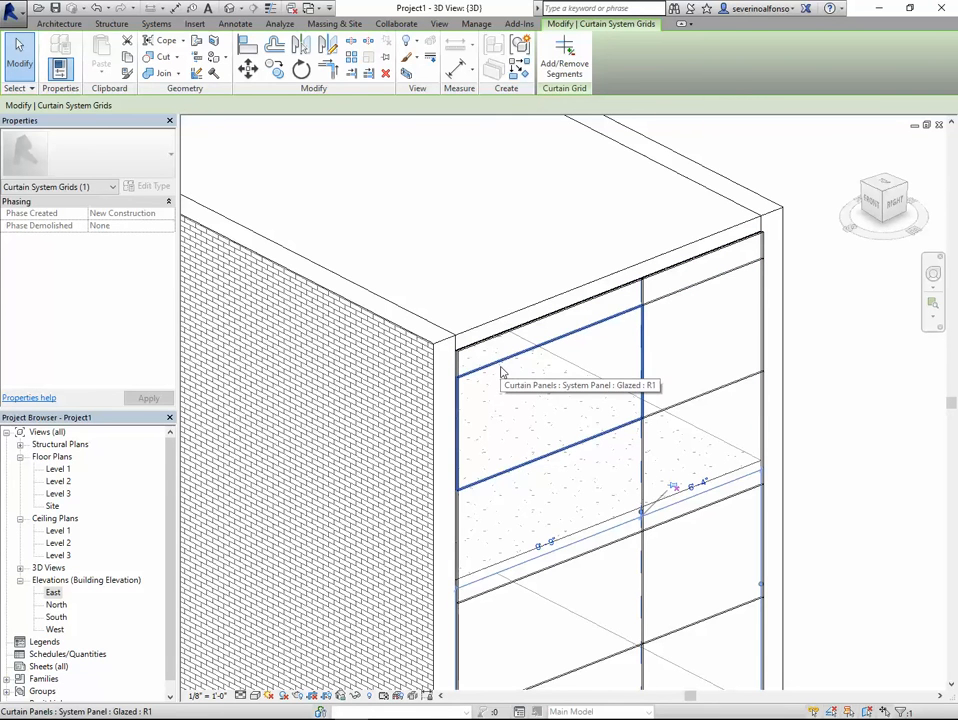
pyautogui.click(502, 372)
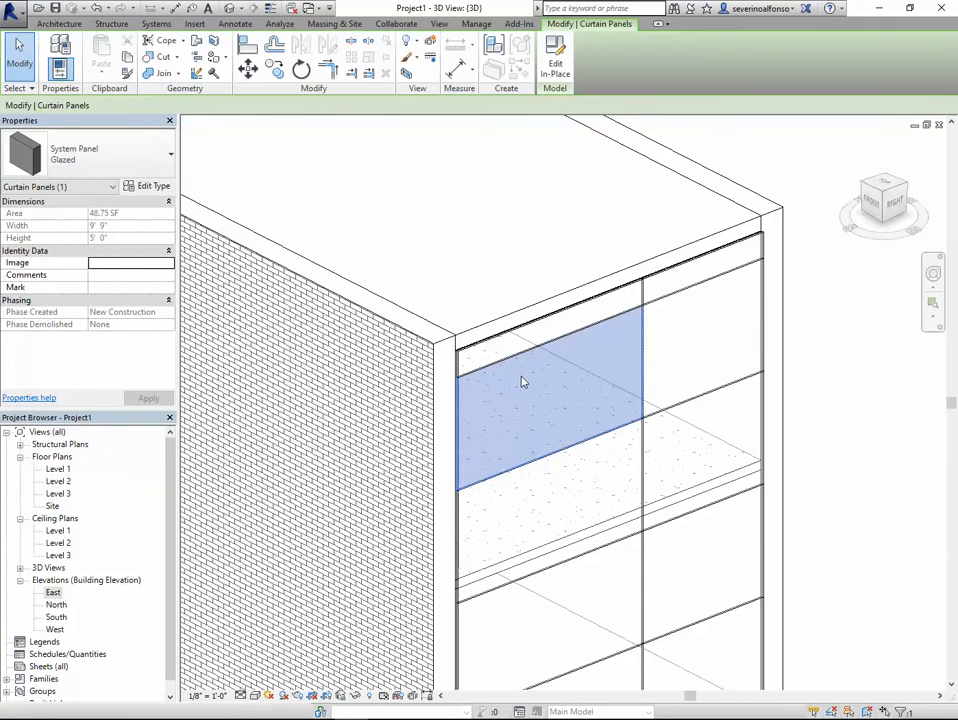
pyautogui.press('Escape')
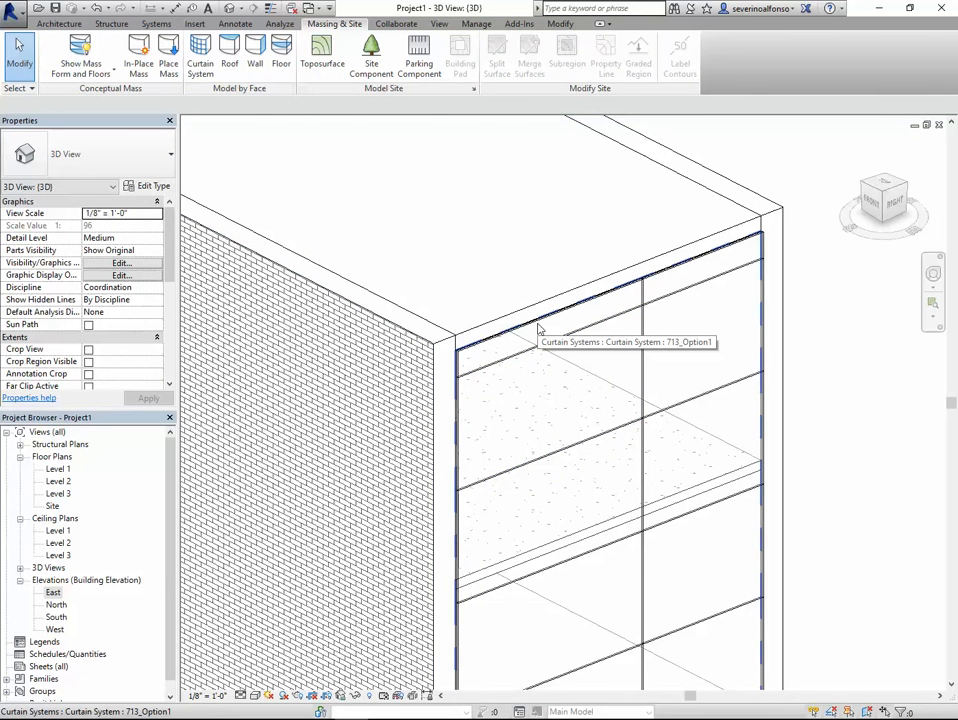
# - Open the type properties of the end-face curtain system and set the Grid 1 layout to Fixed Number
pyautogui.scroll(-3, 538, 328)
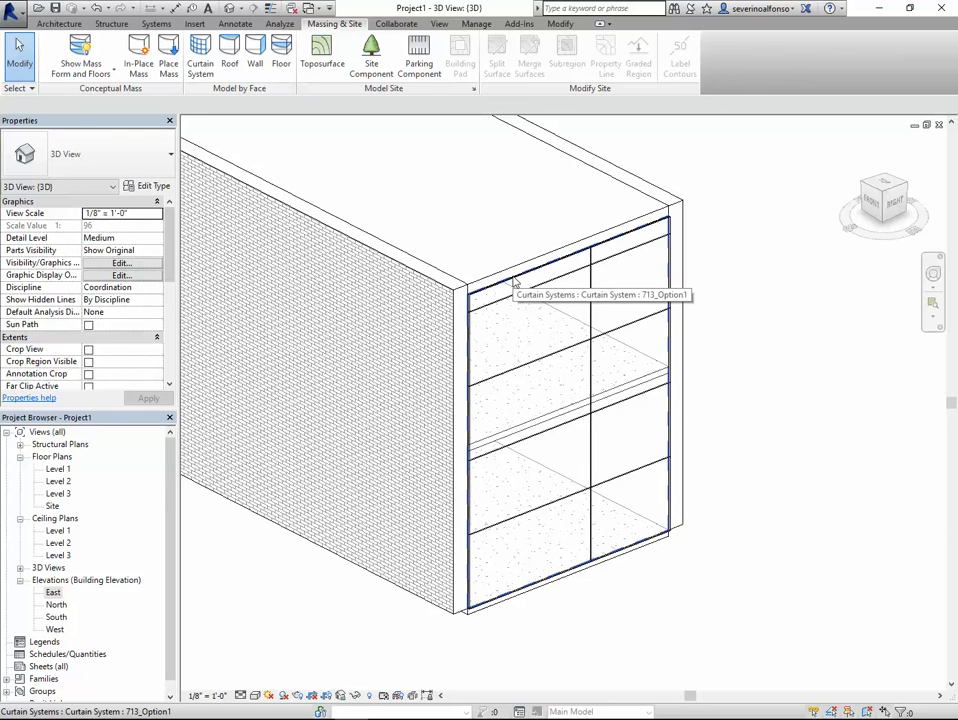
pyautogui.click(515, 284)
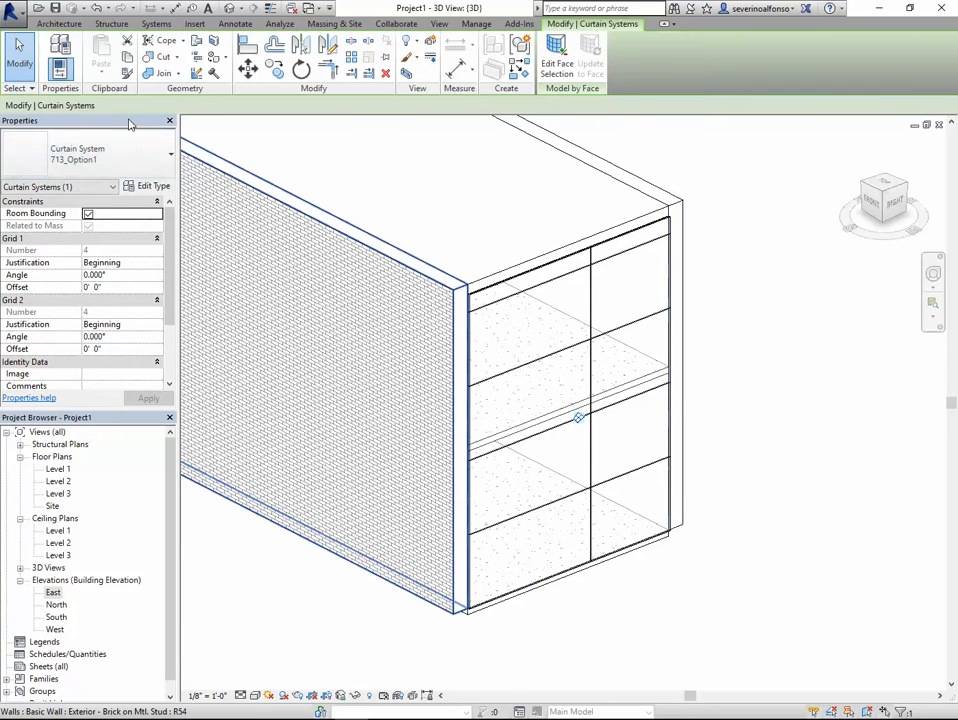
pyautogui.click(166, 189)
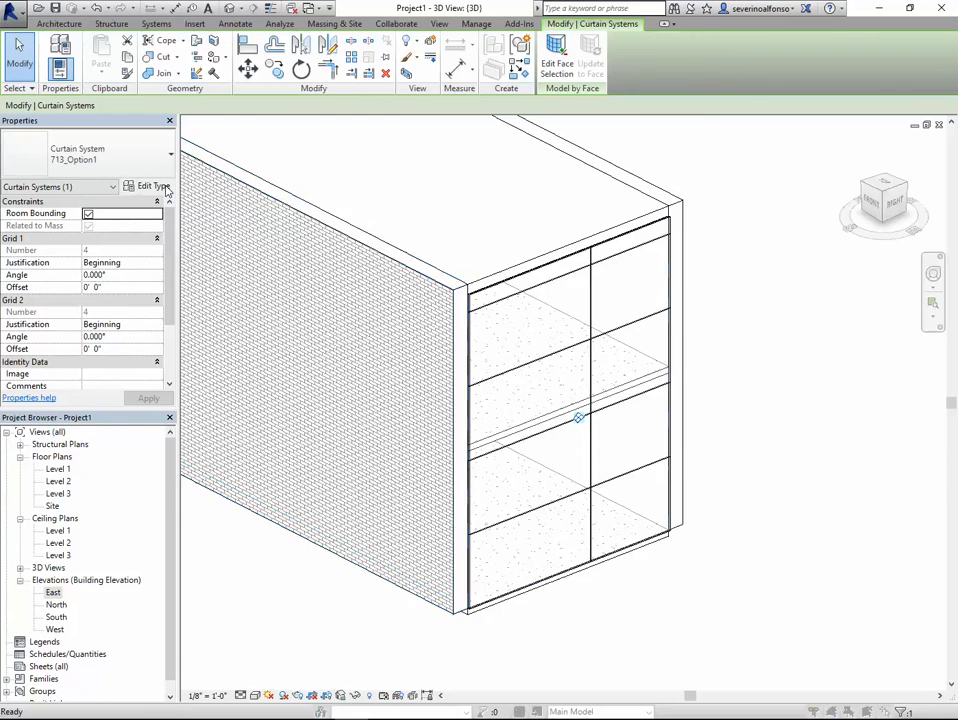
pyautogui.scroll(-3, 700, 400)
pyautogui.scroll(5, 706, 400)
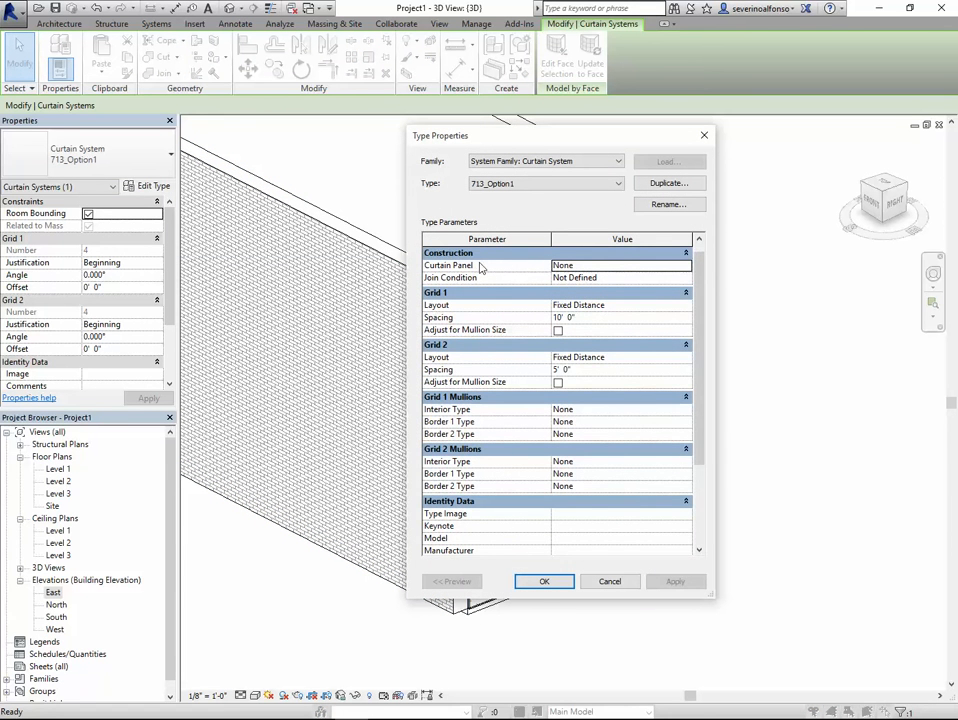
pyautogui.moveTo(537, 141); pyautogui.dragTo(299, 156)
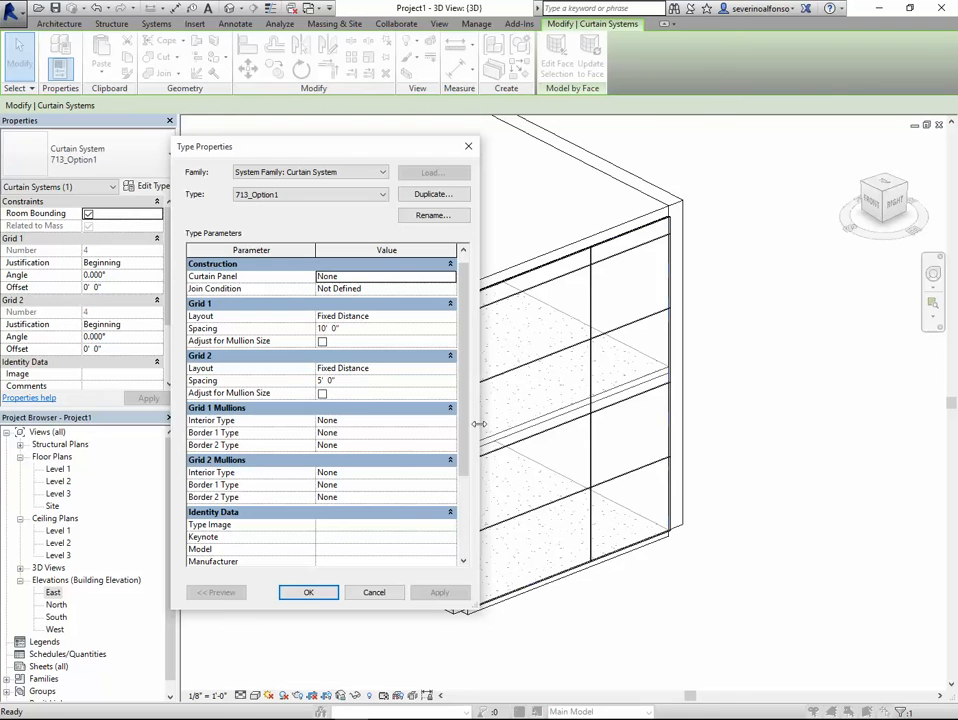
pyautogui.click(448, 316)
pyautogui.click(348, 349)
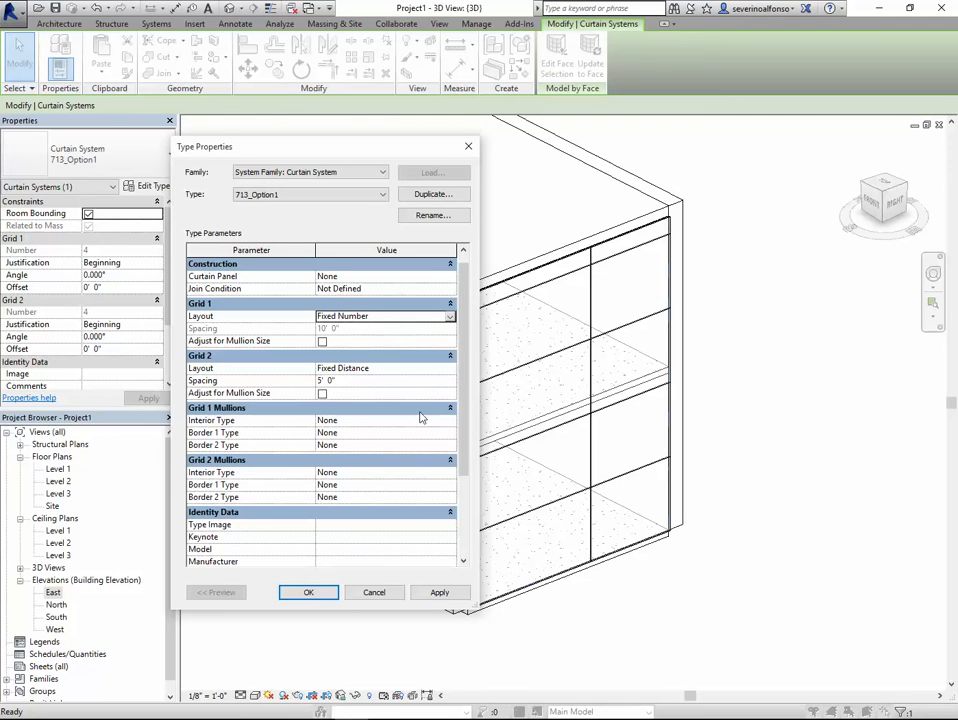
# - Set the Grid 2 layout of 713_Option1 to Fixed Number and accept the type changes
pyautogui.click(451, 369)
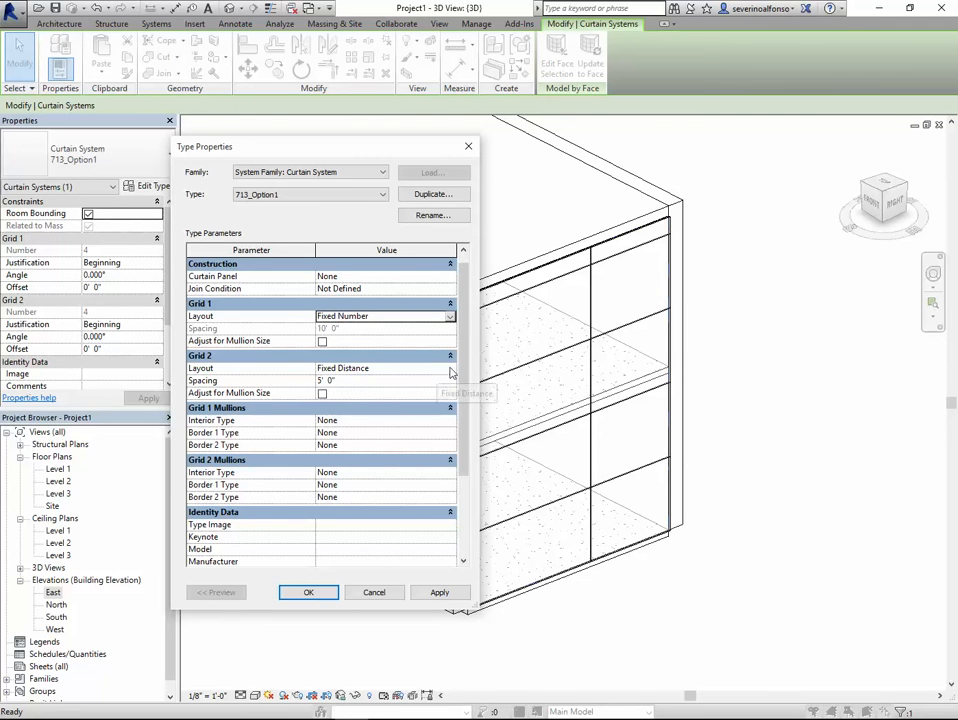
pyautogui.click(451, 369)
pyautogui.click(358, 401)
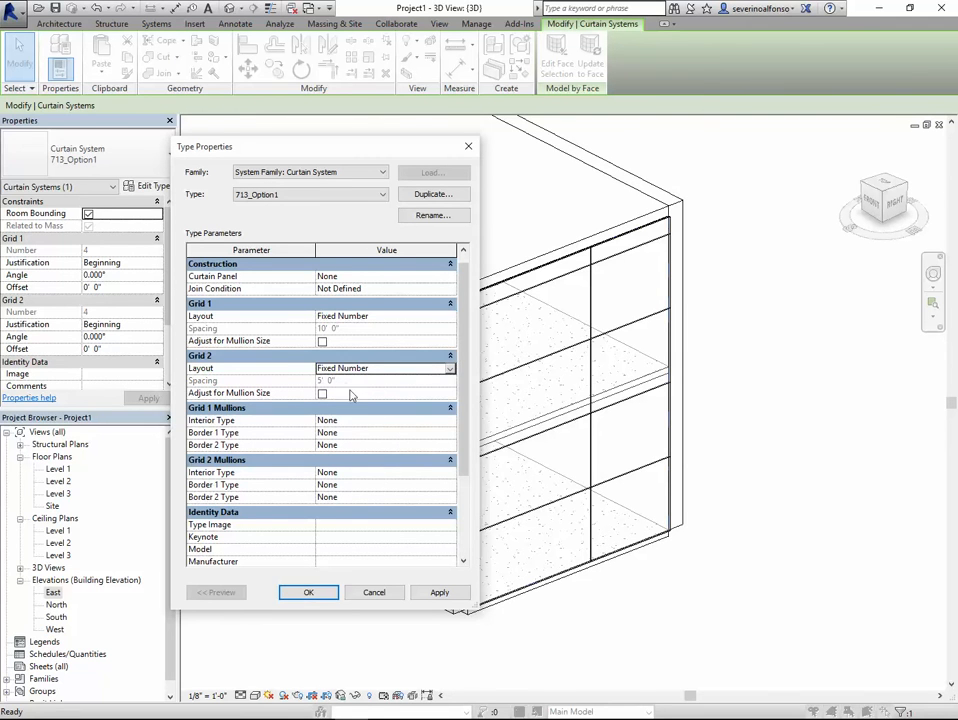
pyautogui.click(439, 592)
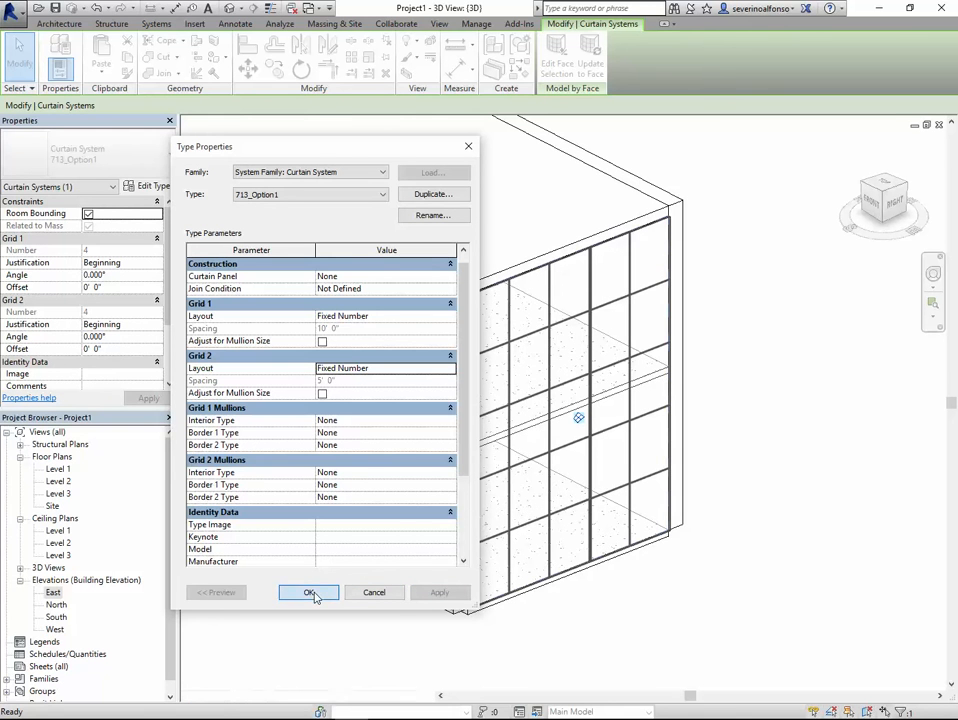
pyautogui.click(310, 592)
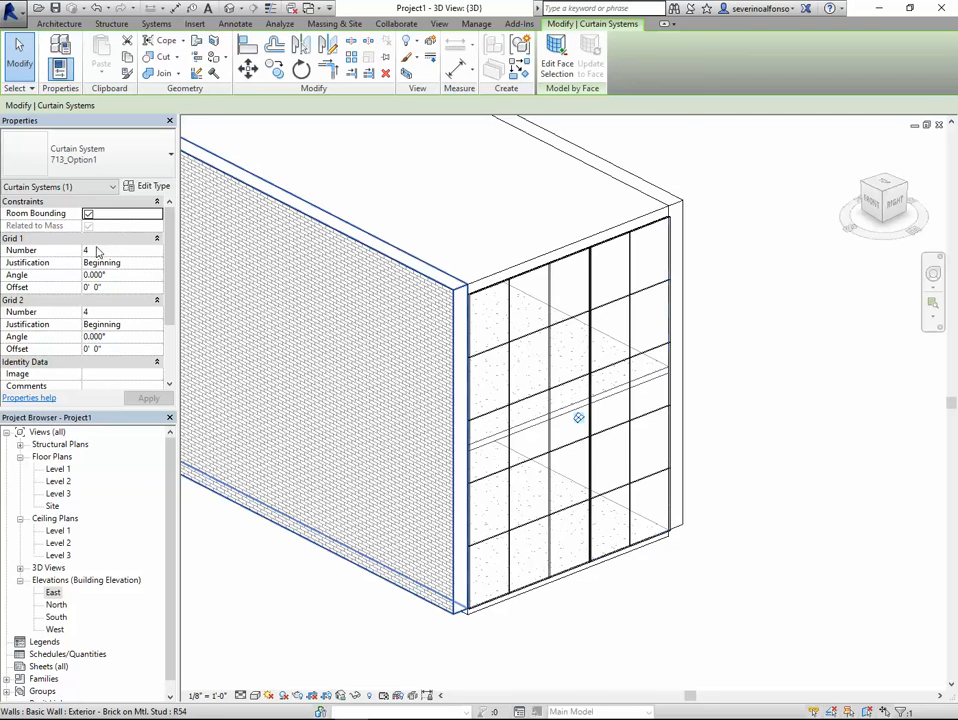
# - Set the Grid 2 number of the selected curtain system to 10 and apply it
pyautogui.click(97, 250)
pyautogui.click(105, 311)
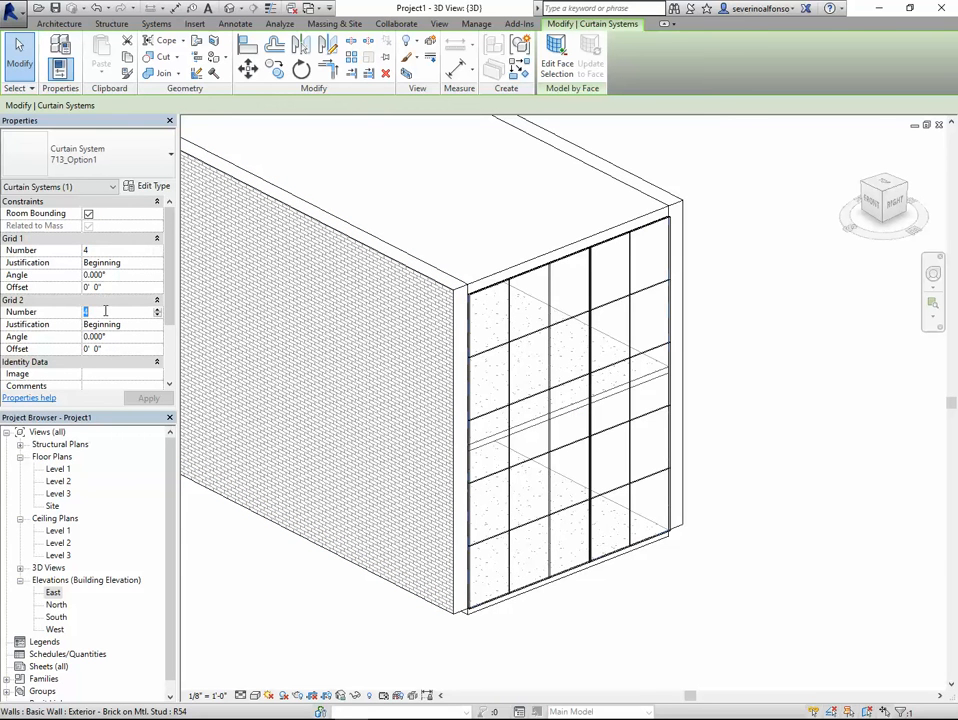
pyautogui.write('10')
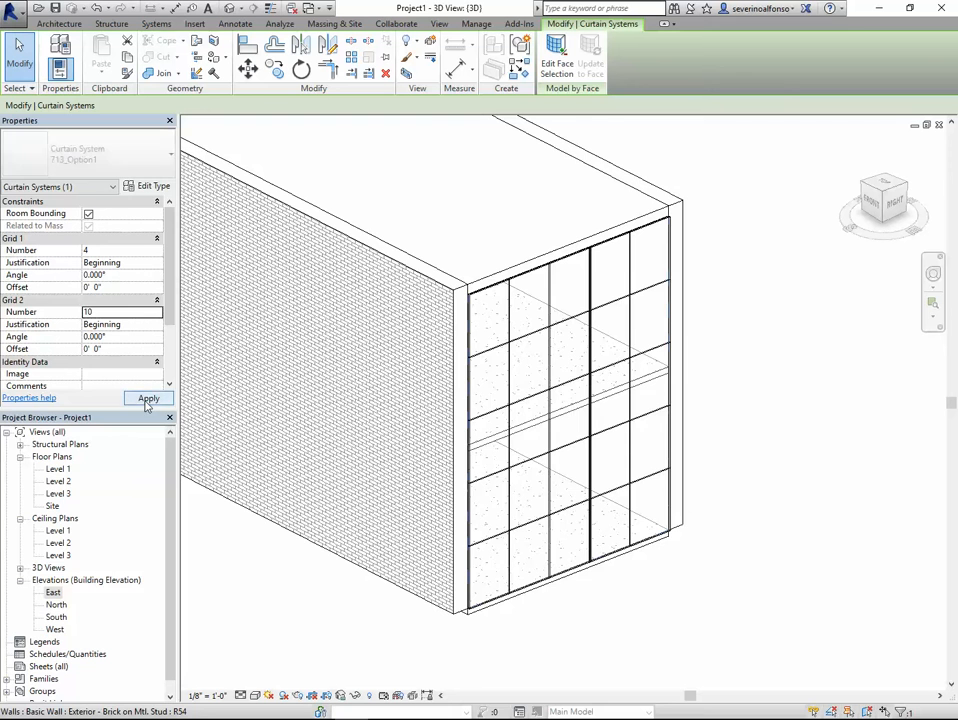
pyautogui.click(148, 398)
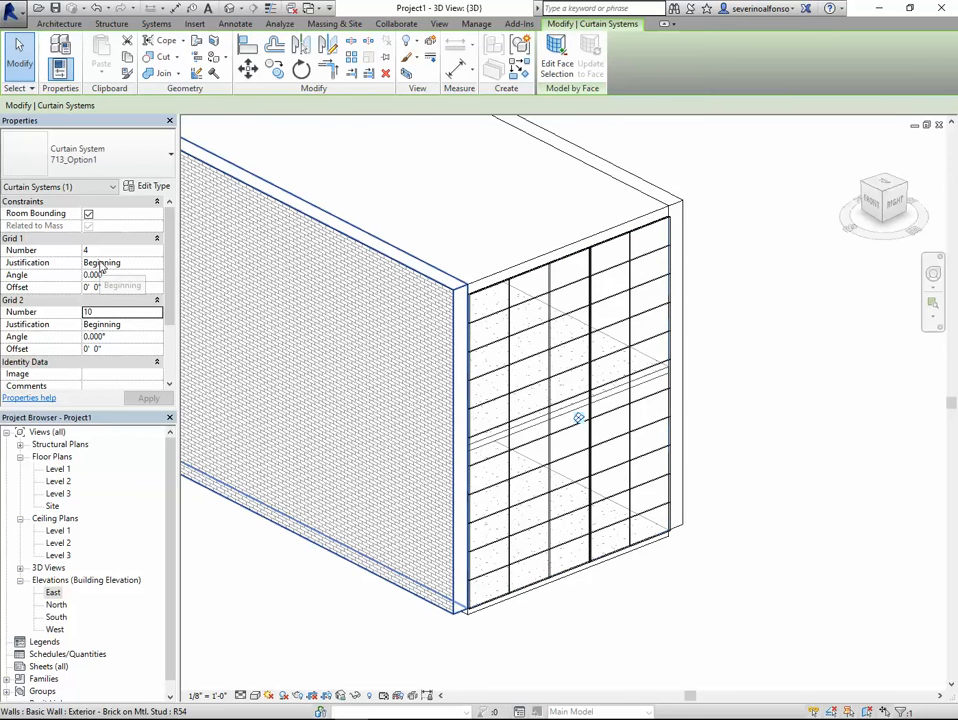
# - Open the type properties of the end-face curtain system and set both the Grid 1 and Grid 2 layouts to Fixed Distance
pyautogui.click(145, 186)
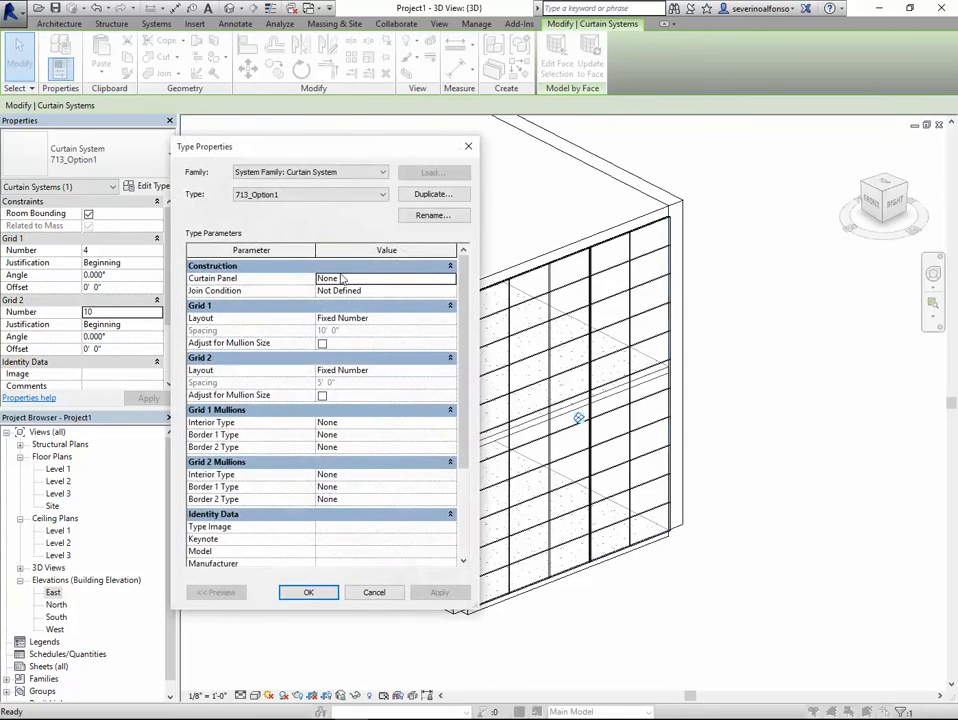
pyautogui.moveTo(407, 148); pyautogui.dragTo(548, 146)
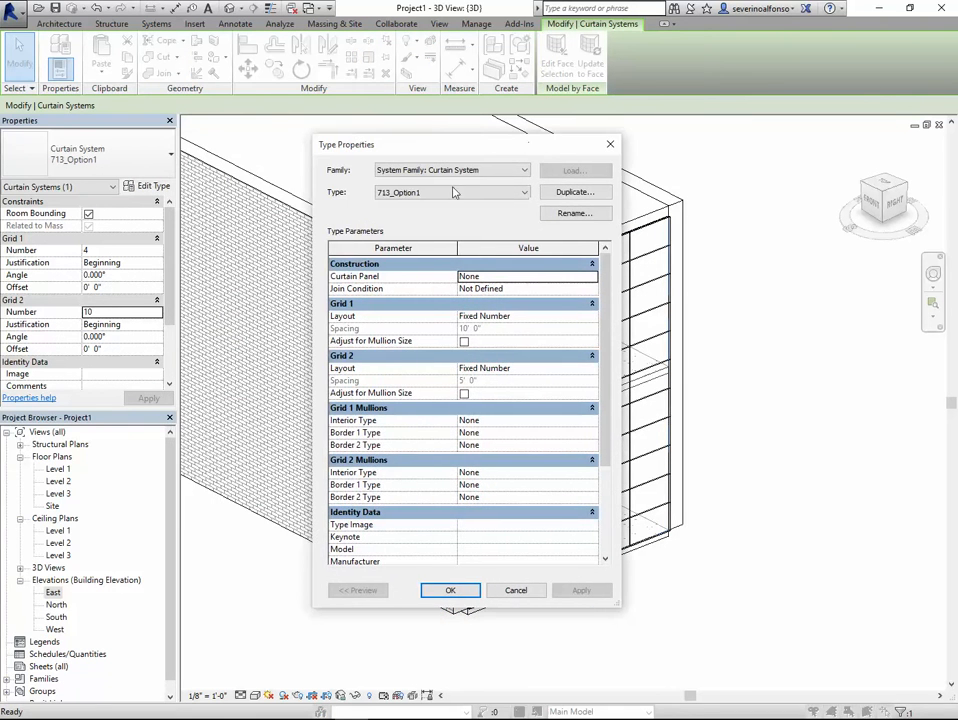
pyautogui.click(591, 316)
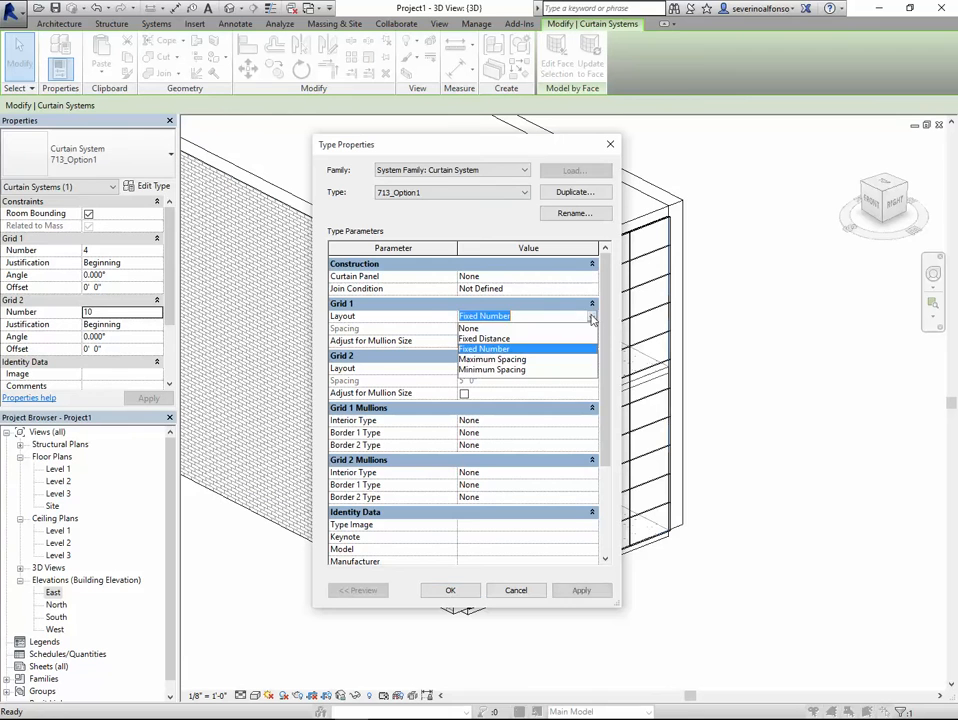
pyautogui.click(483, 339)
pyautogui.click(591, 369)
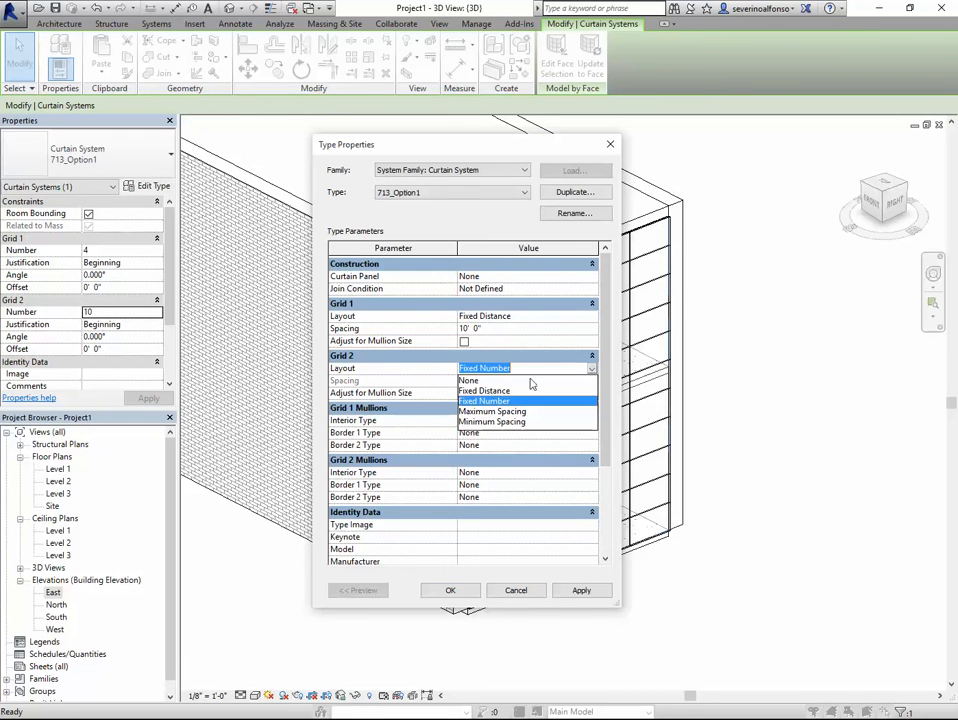
pyautogui.click(528, 390)
# - Set the spacing of Grid 1 and Grid 2 of 713_Option1 to 2' 0" and apply it to the curtain system
pyautogui.click(466, 381)
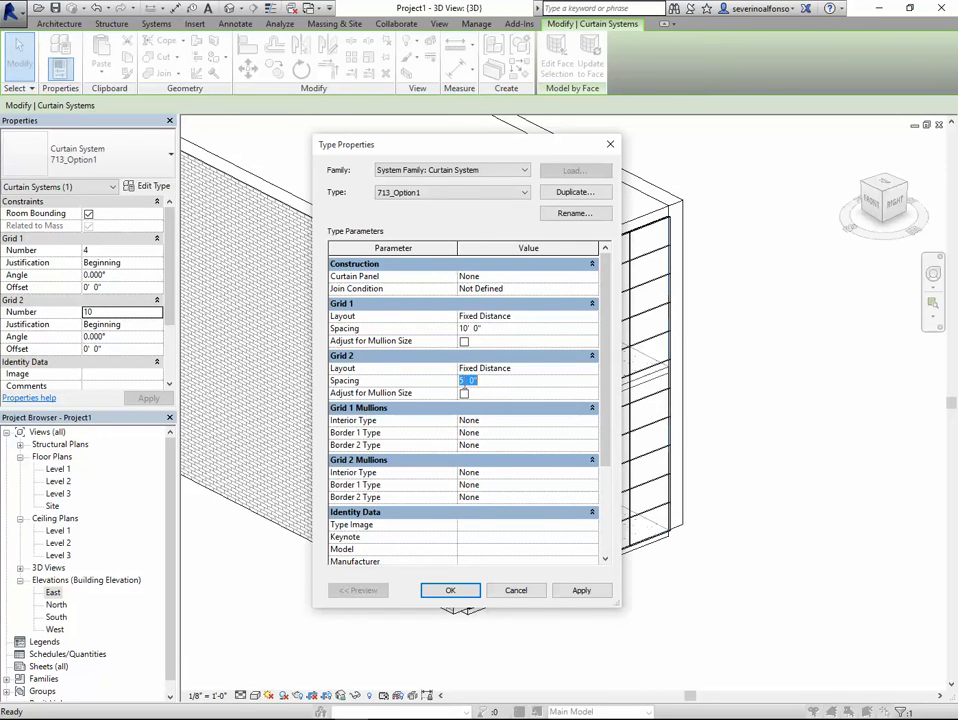
pyautogui.write('2')
pyautogui.click(464, 328)
pyautogui.write('2')
pyautogui.click(573, 592)
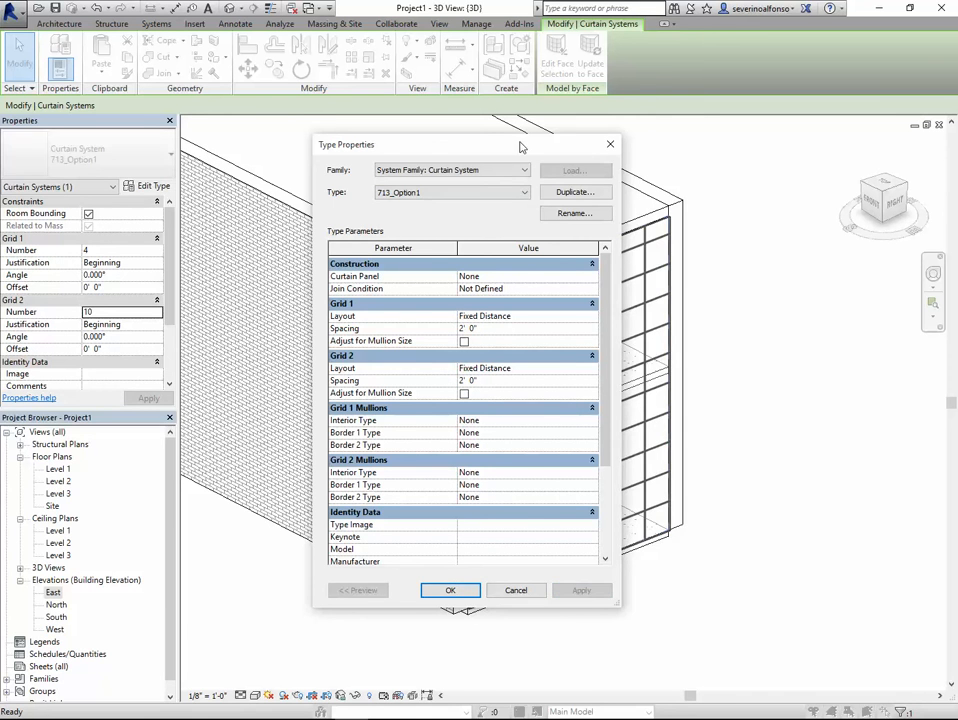
pyautogui.moveTo(512, 146); pyautogui.dragTo(270, 152)
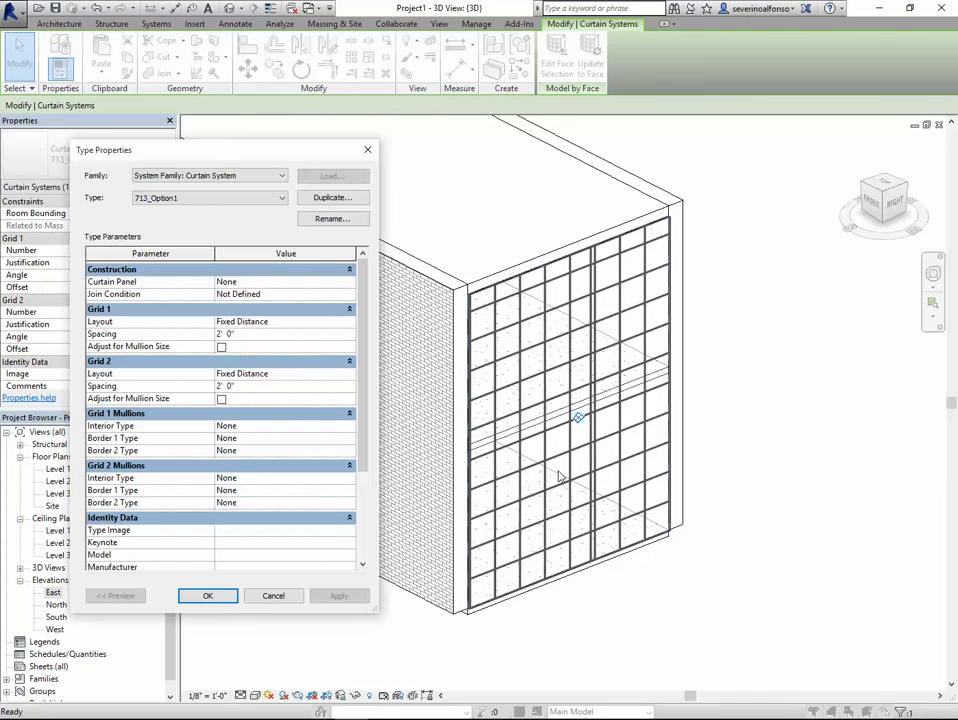
# - Return the Grid 1 and Grid 2 layouts of 713_Option1 to Fixed Number and accept the type changes
pyautogui.click(345, 321)
pyautogui.click(280, 352)
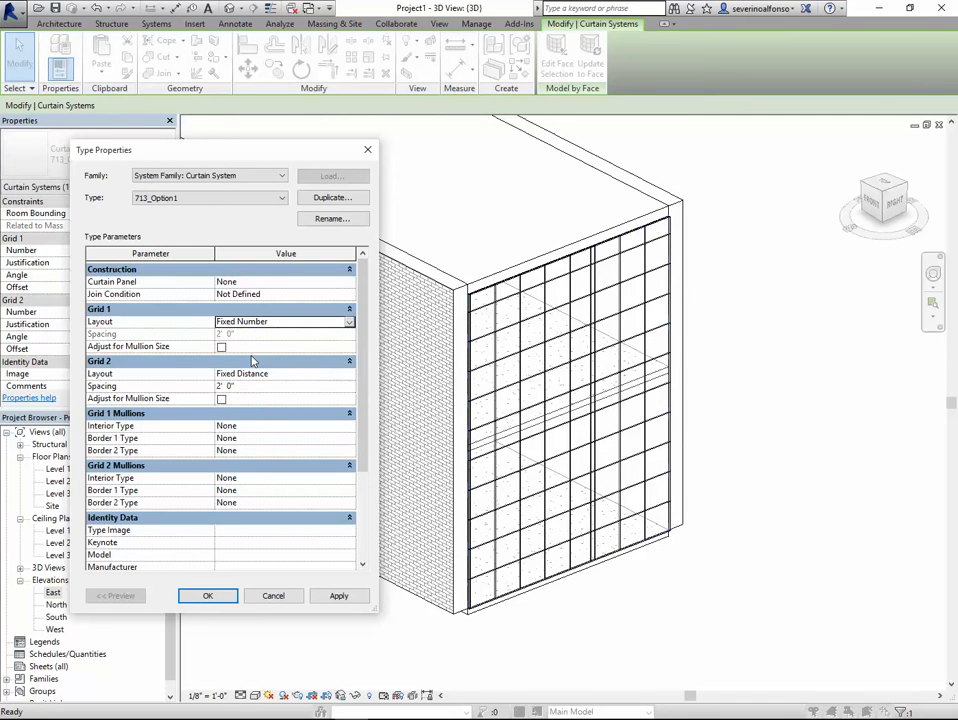
pyautogui.click(349, 374)
pyautogui.click(262, 405)
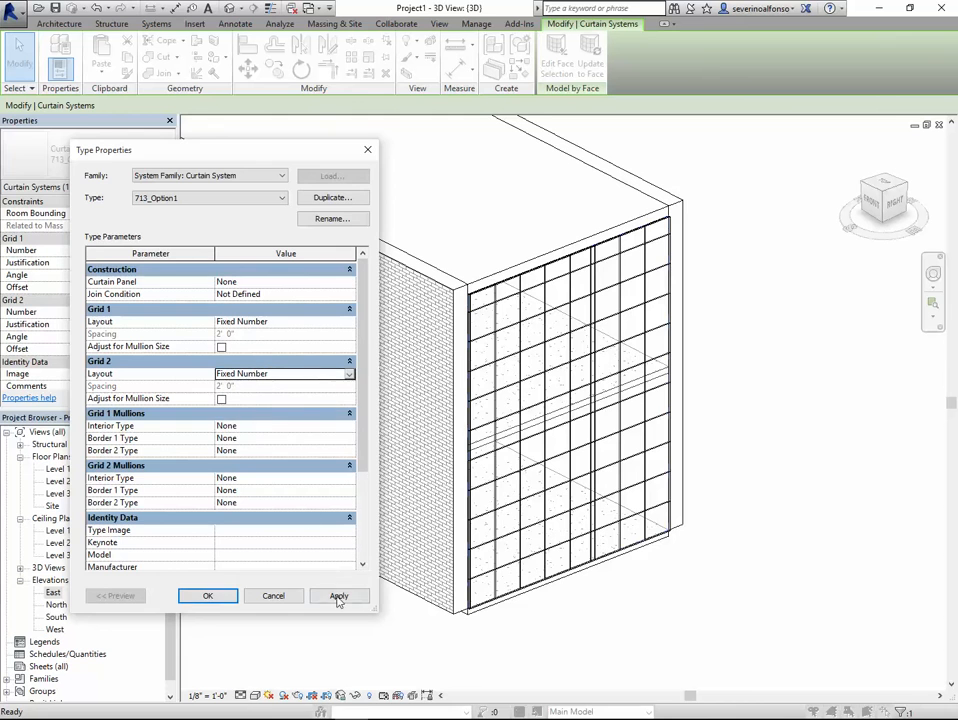
pyautogui.click(339, 596)
pyautogui.click(208, 596)
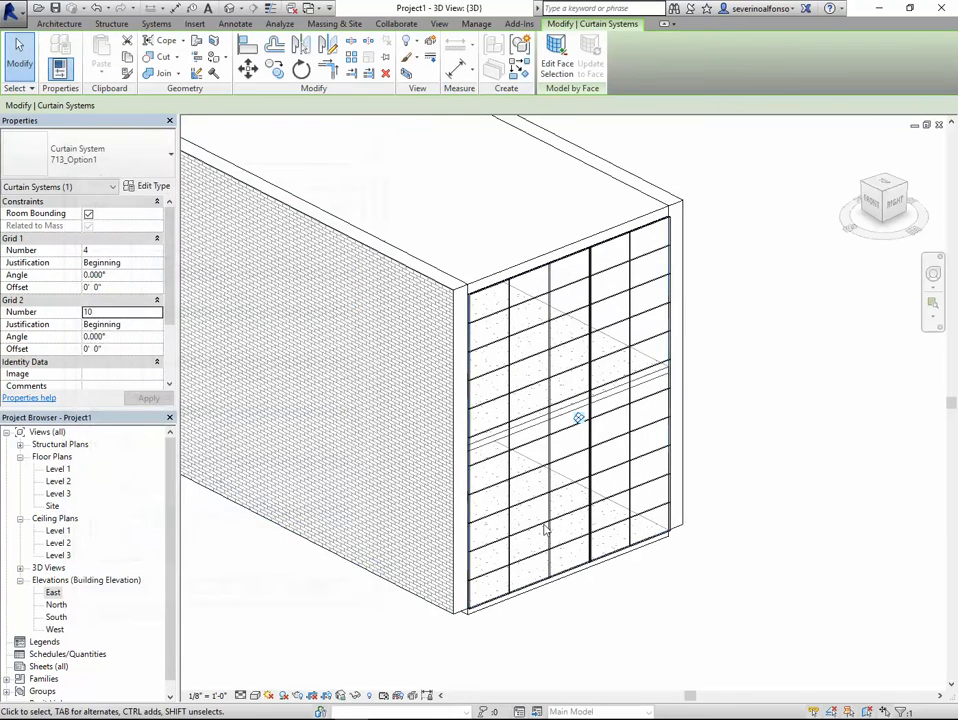
# - Inspect the third vertical grid line at the upper edge of the curtain system up close and deselect it
pyautogui.scroll(10, 567, 487)
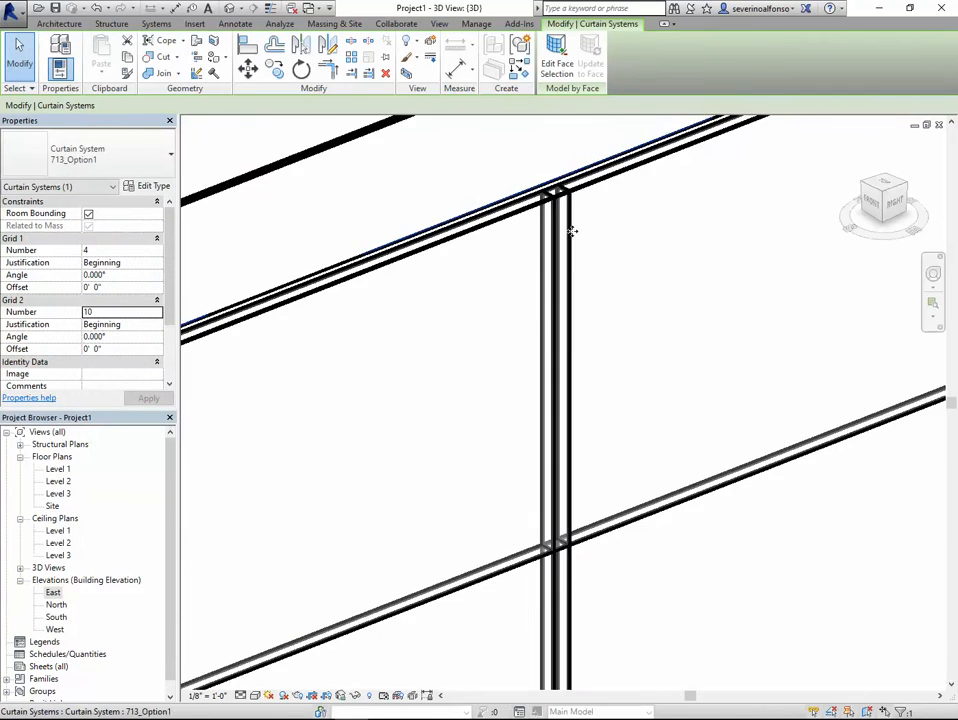
pyautogui.scroll(2, 568, 224)
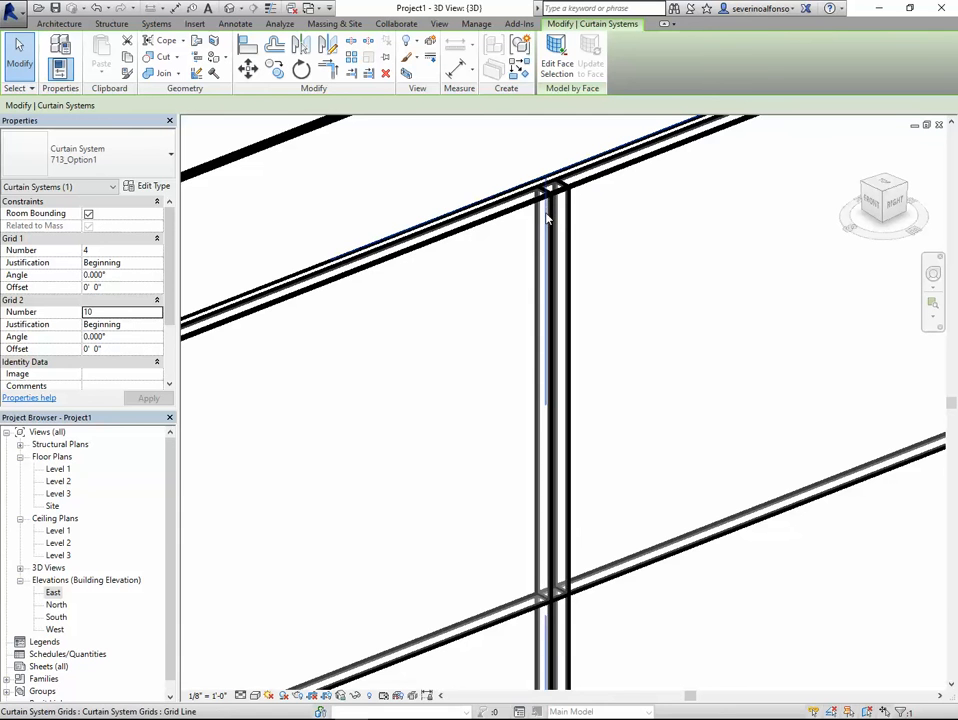
pyautogui.click(556, 214)
pyautogui.scroll(-5, 536, 316)
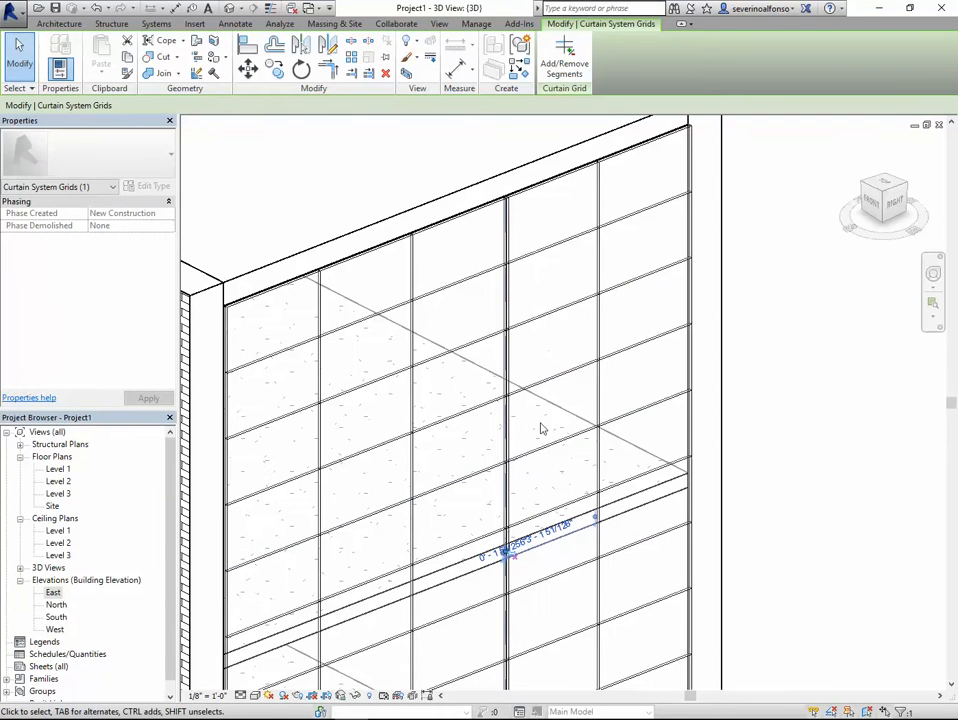
pyautogui.press('Escape')
pyautogui.scroll(-5, 542, 451)
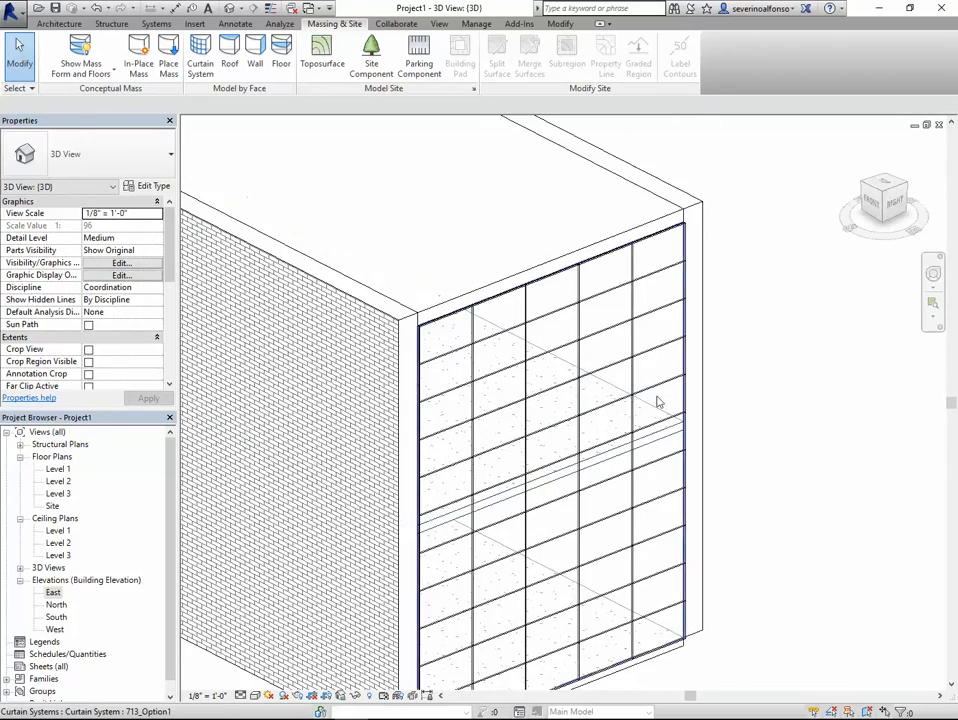
# - Open the type properties of the end-face curtain system at its Grid 1 and Grid 2 mullion settings
pyautogui.keyDown('shift'); pyautogui.moveTo(659, 400); pyautogui.dragTo(707, 432, button='middle'); pyautogui.keyUp('shift')
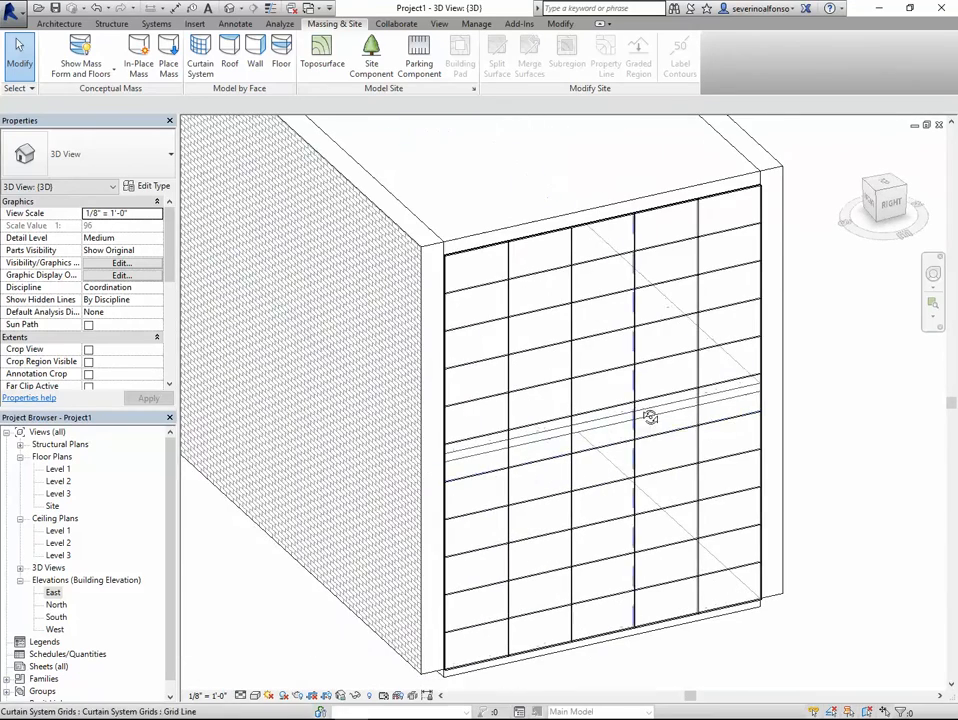
pyautogui.moveTo(648, 421)
pyautogui.keyDown('shift'); pyautogui.mouseDown(button='middle')
pyautogui.moveTo(680, 413)
pyautogui.moveTo(651, 433)
pyautogui.mouseUp(button='middle'); pyautogui.keyUp('shift')
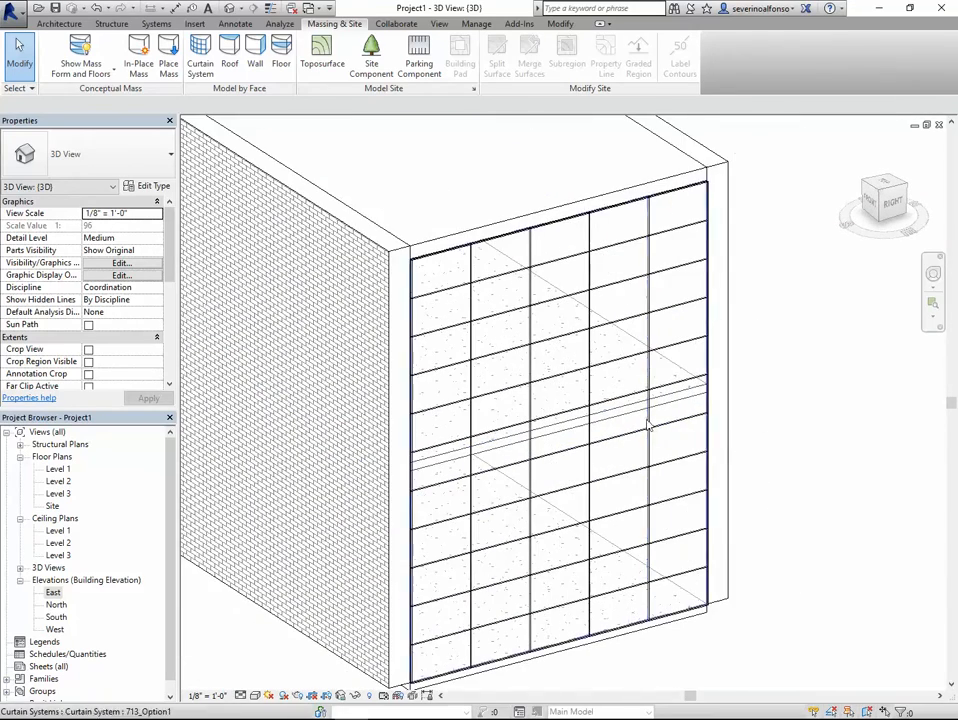
pyautogui.scroll(-3, 648, 424)
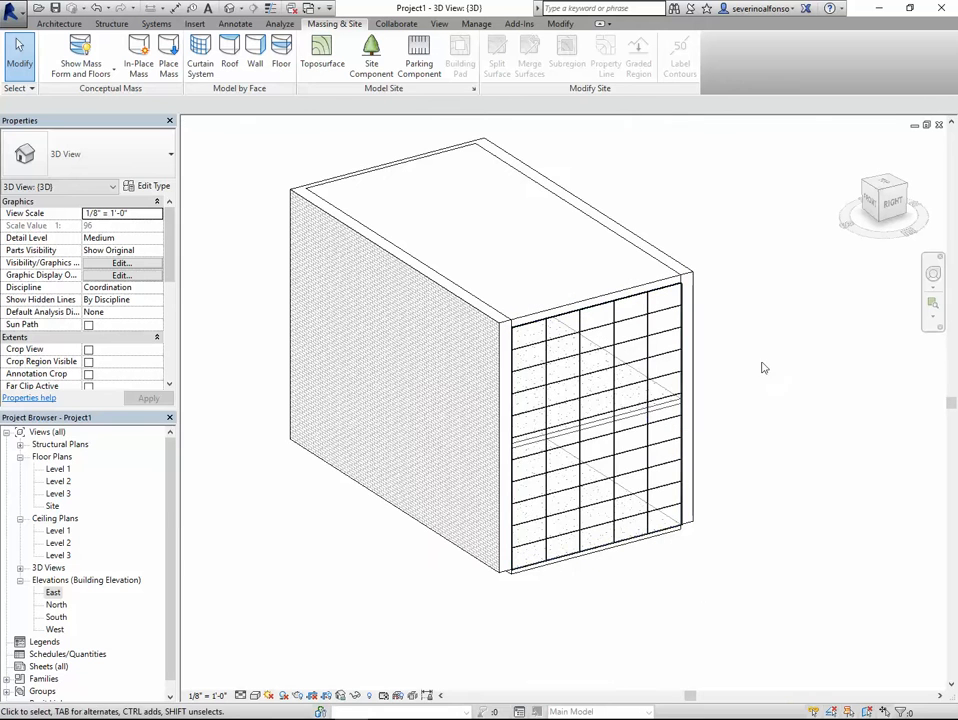
pyautogui.click(606, 307)
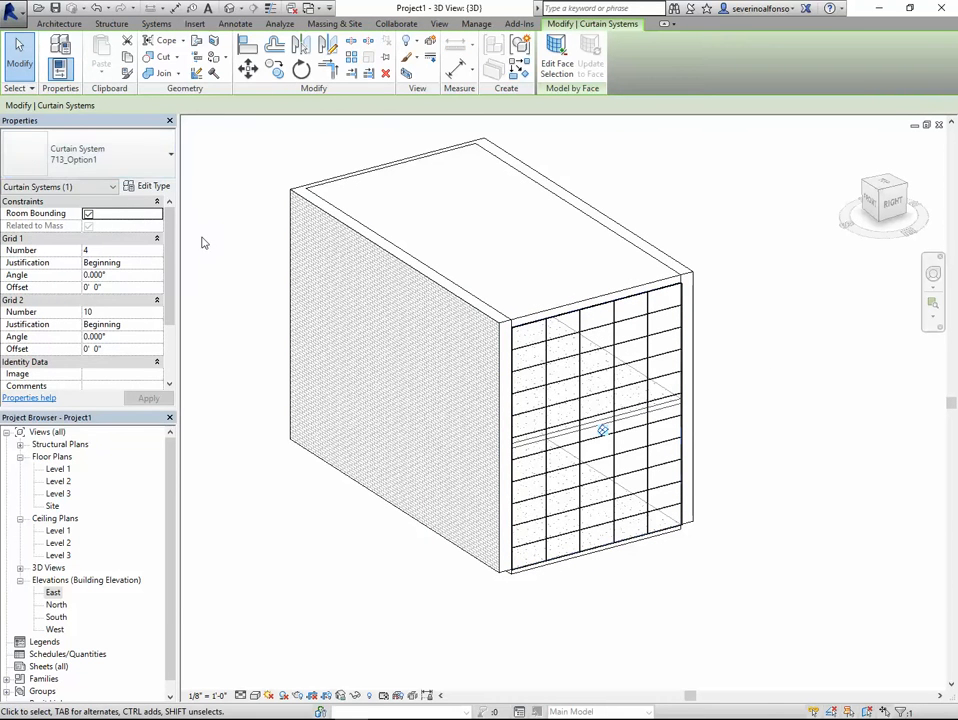
pyautogui.click(150, 186)
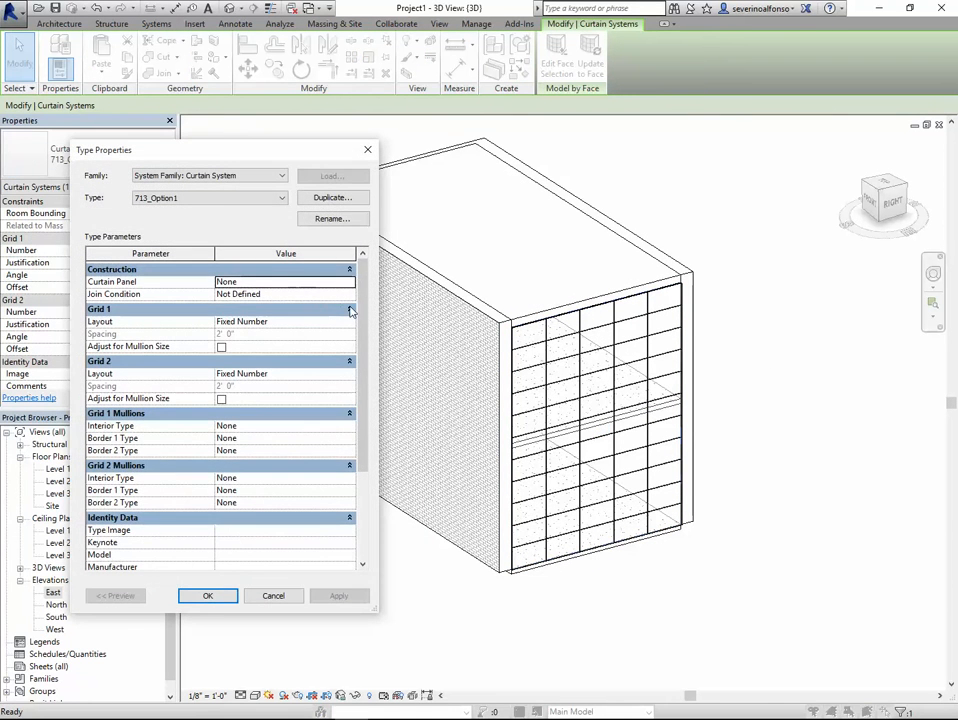
pyautogui.scroll(-4, 174, 385)
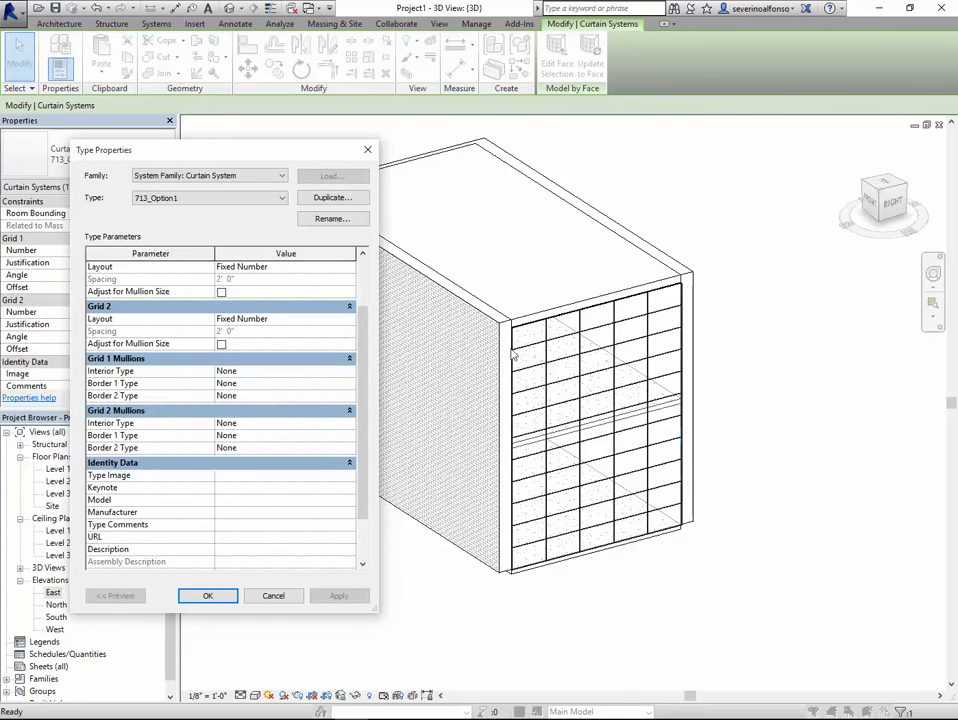
# - Set the Grid 1 mullions to Rectangular Mullion 1.5" x 2.5" rectangular for the interior and 1" Square for both borders
pyautogui.click(352, 372)
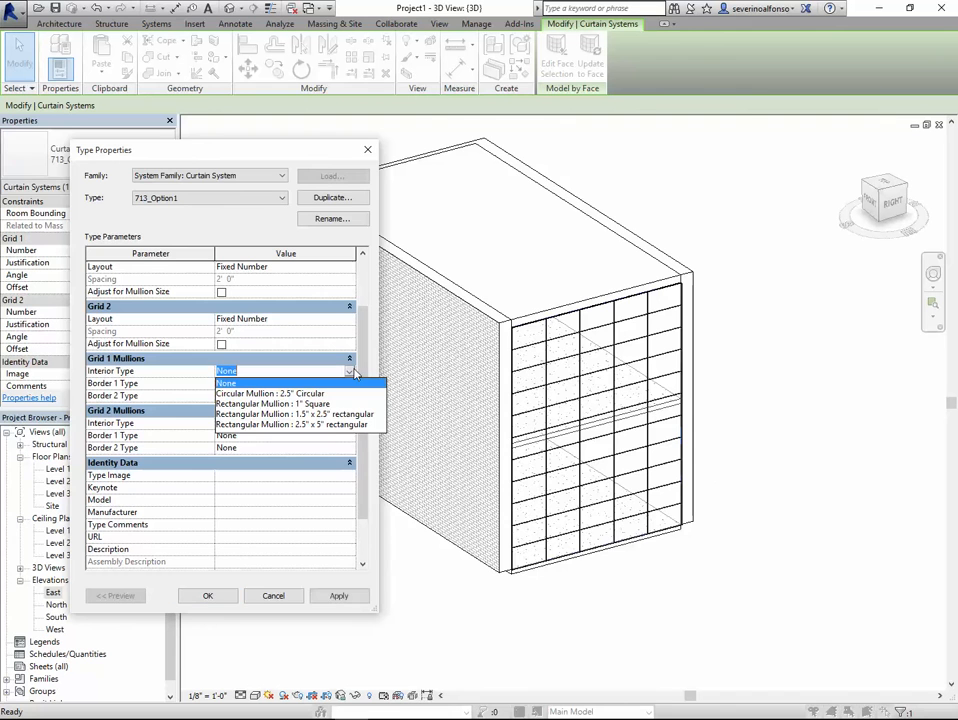
pyautogui.click(290, 415)
pyautogui.click(352, 384)
pyautogui.click(350, 384)
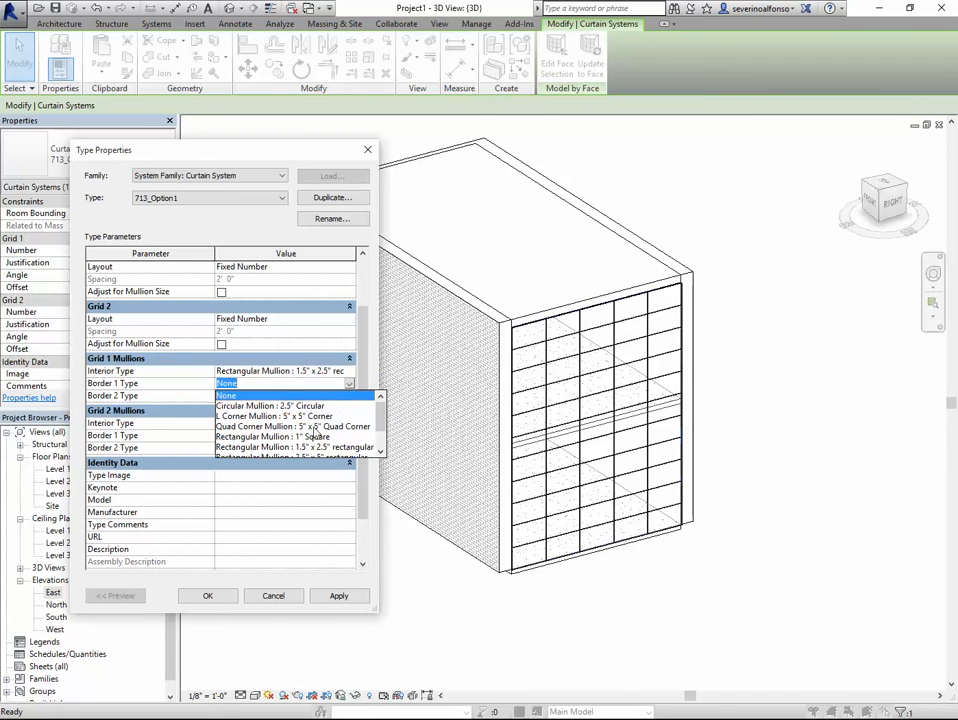
pyautogui.click(300, 437)
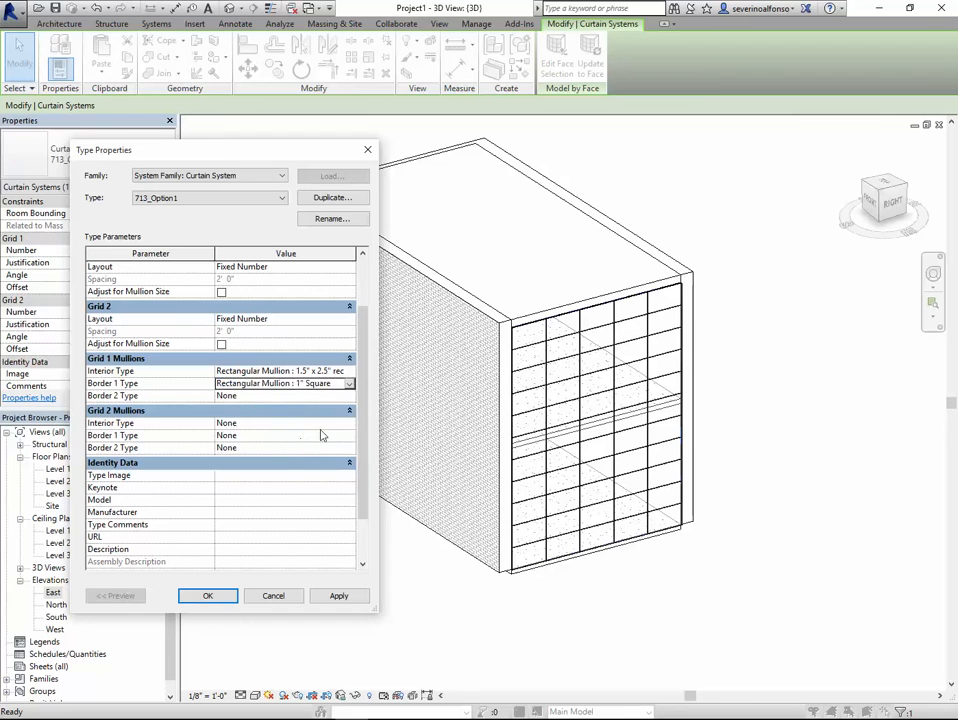
pyautogui.click(351, 398)
pyautogui.click(300, 445)
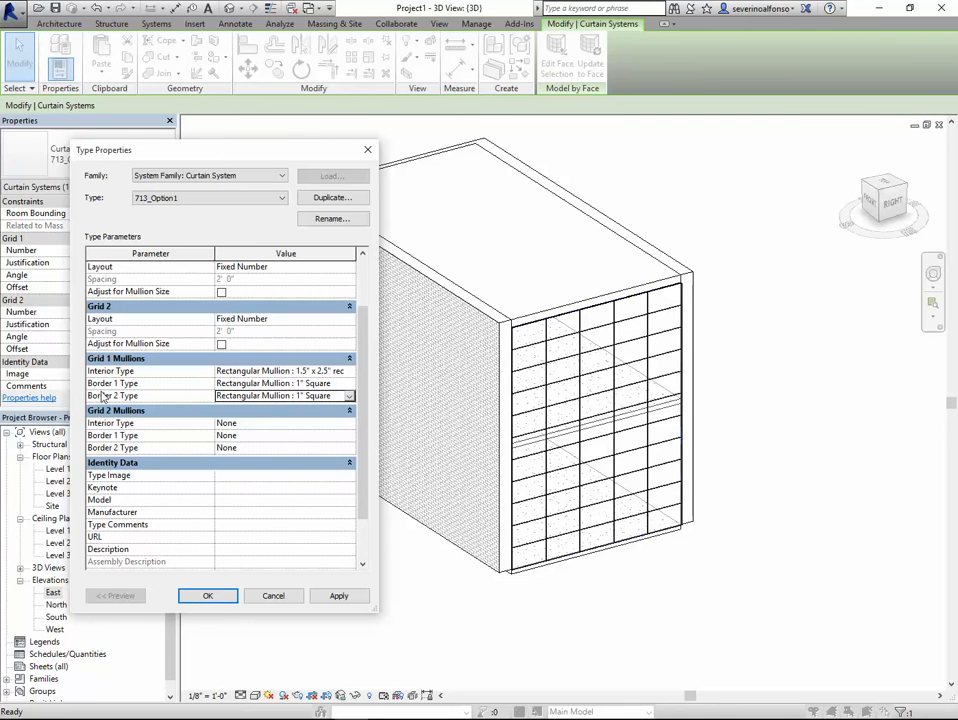
# - Change the Grid 1 mullions to Rectangular Mullion 1" Square for the interior and 1.5" x 2.5" rectangular for both borders
pyautogui.click(348, 372)
pyautogui.click(349, 372)
pyautogui.click(297, 403)
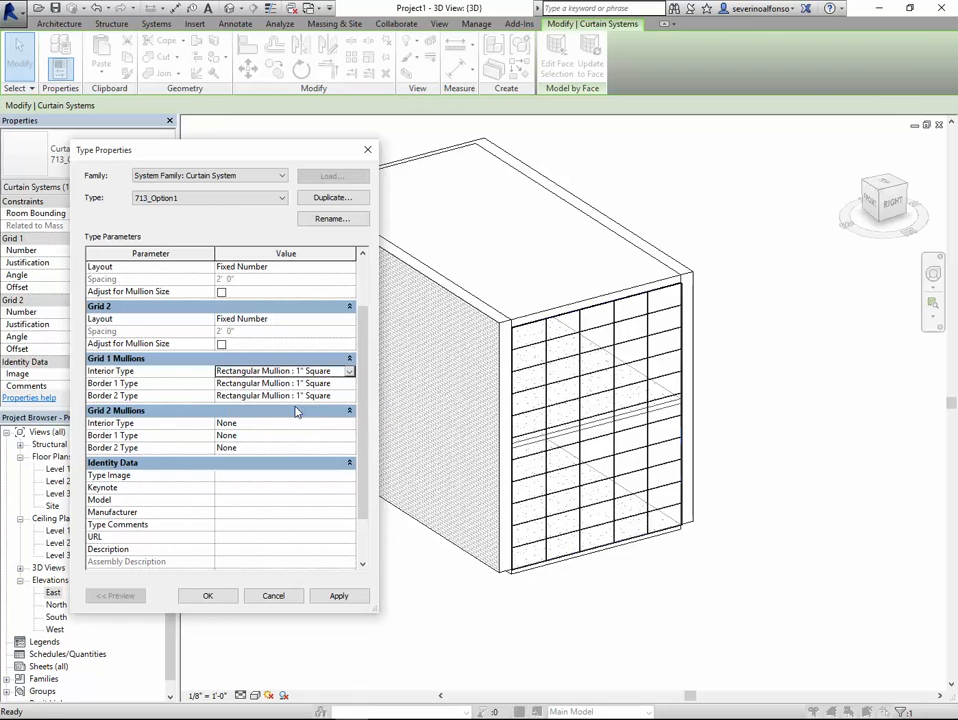
pyautogui.click(351, 385)
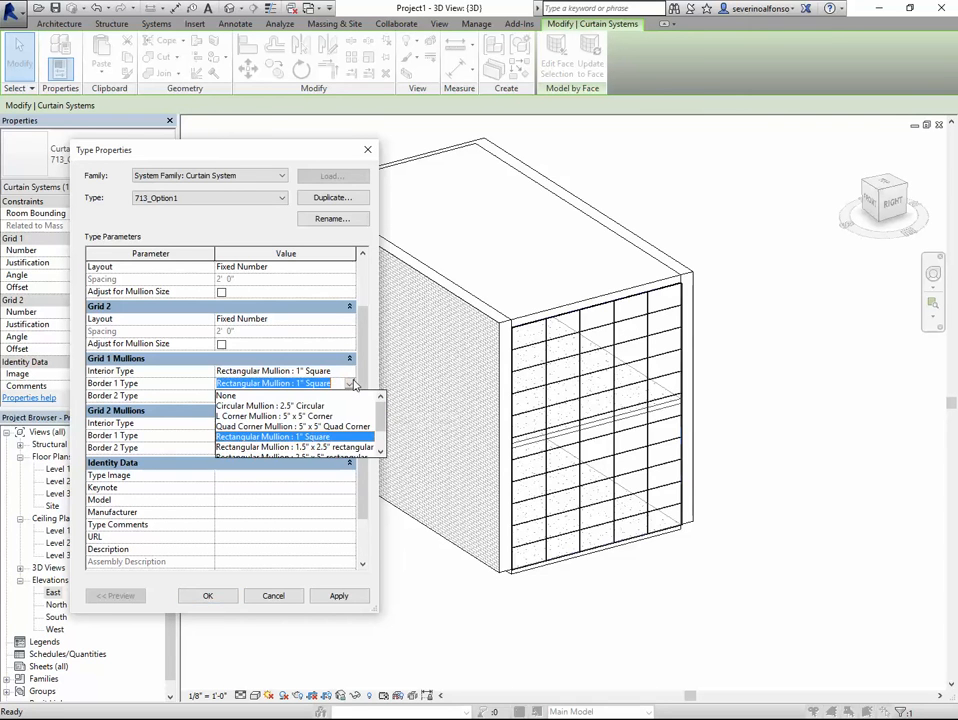
pyautogui.click(302, 447)
pyautogui.click(349, 396)
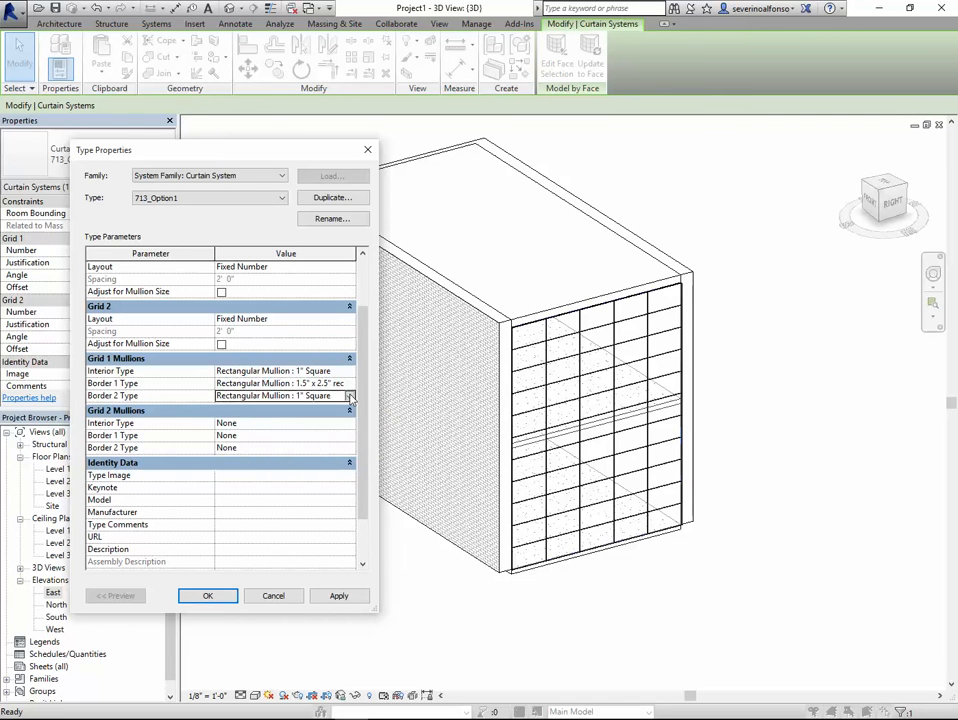
pyautogui.click(304, 459)
# - Set the Grid 2 mullions to Rectangular Mullion 1" Square for the interior and 1.5" x 2.5" rectangular for both borders
pyautogui.click(349, 424)
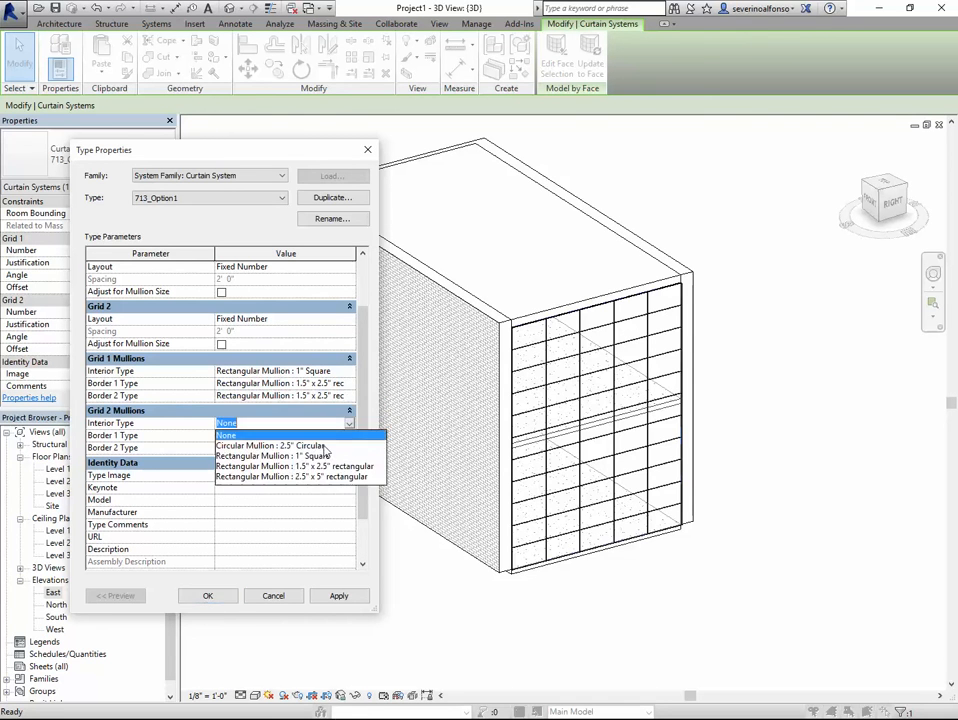
pyautogui.click(291, 456)
pyautogui.click(349, 437)
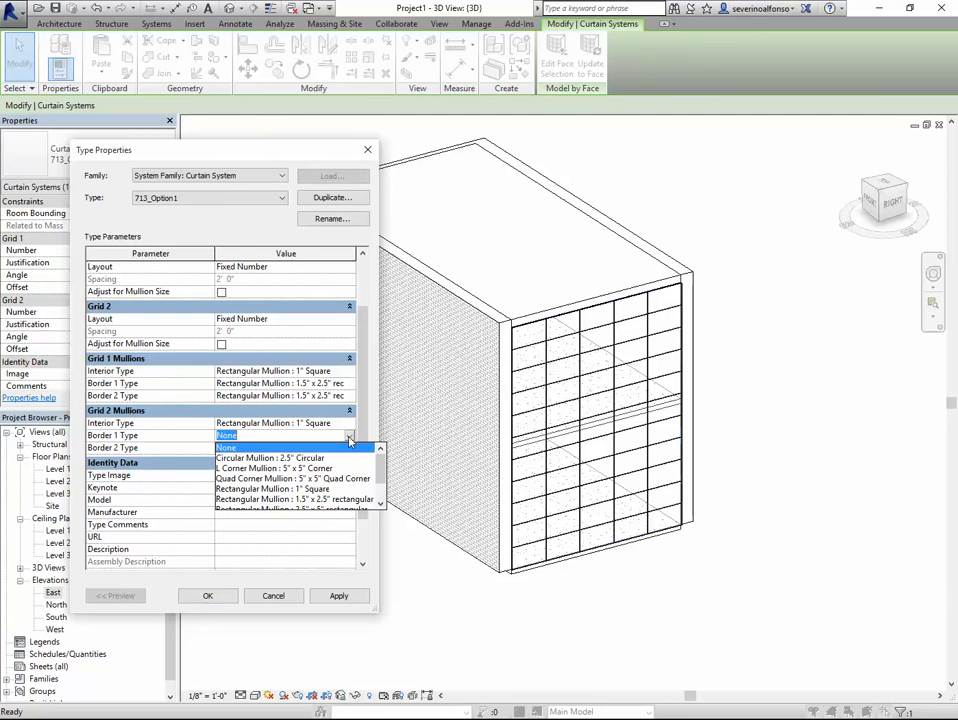
pyautogui.click(267, 499)
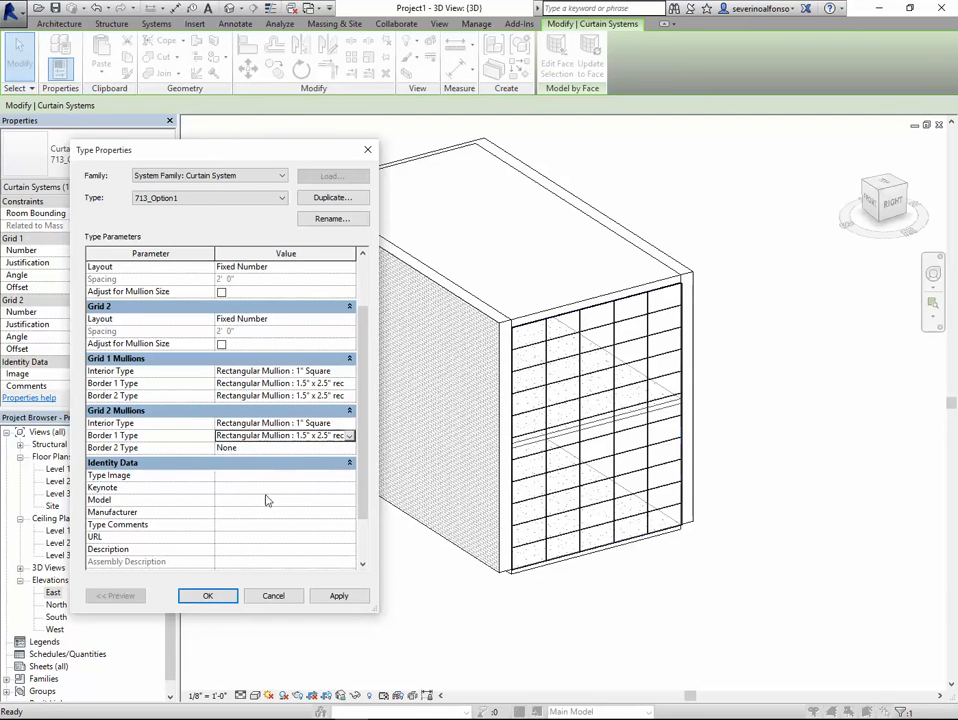
pyautogui.click(349, 449)
pyautogui.click(290, 512)
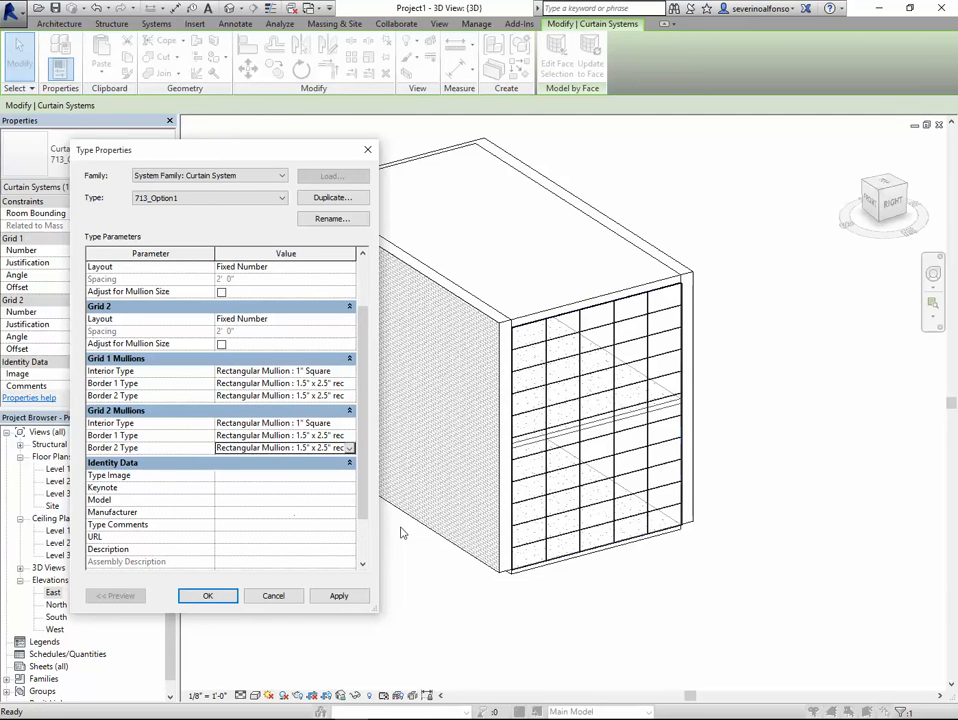
# - Check the full mullion names in a widened type properties dialog, then accept the changes and deselect the curtain system
pyautogui.moveTo(374, 449); pyautogui.dragTo(508, 450)
pyautogui.click(479, 372)
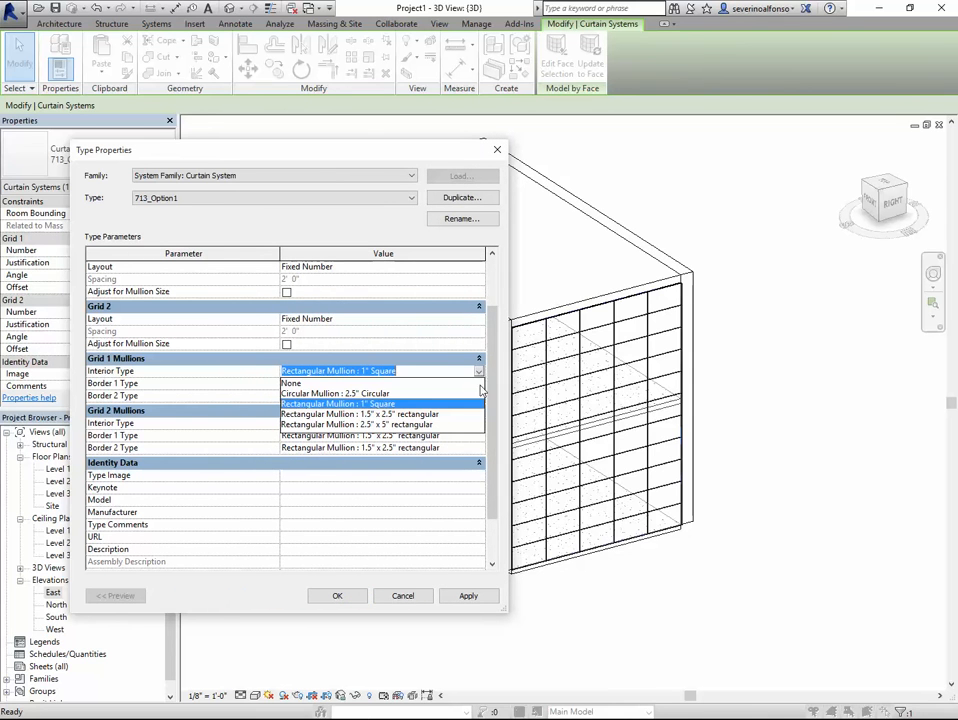
pyautogui.click(506, 274)
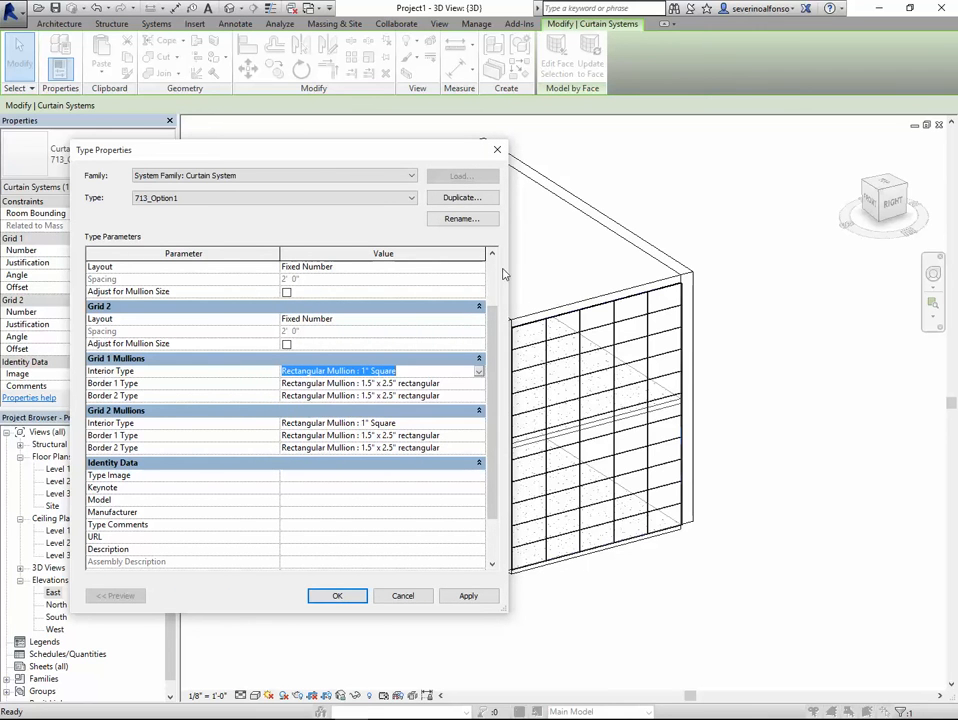
pyautogui.click(333, 598)
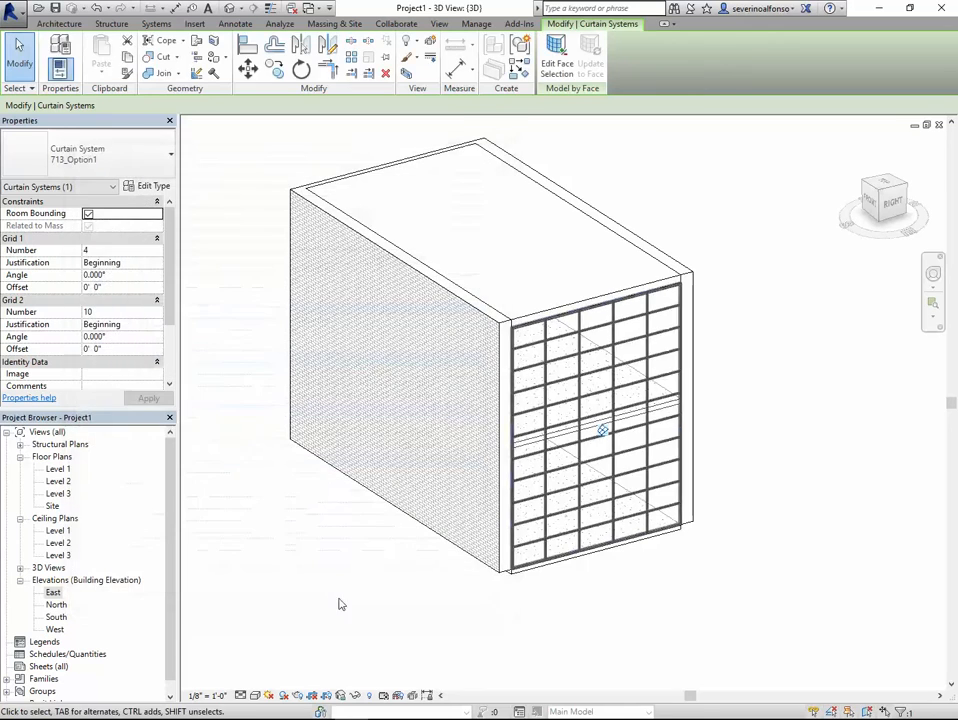
pyautogui.click(555, 611)
pyautogui.scroll(8, 546, 437)
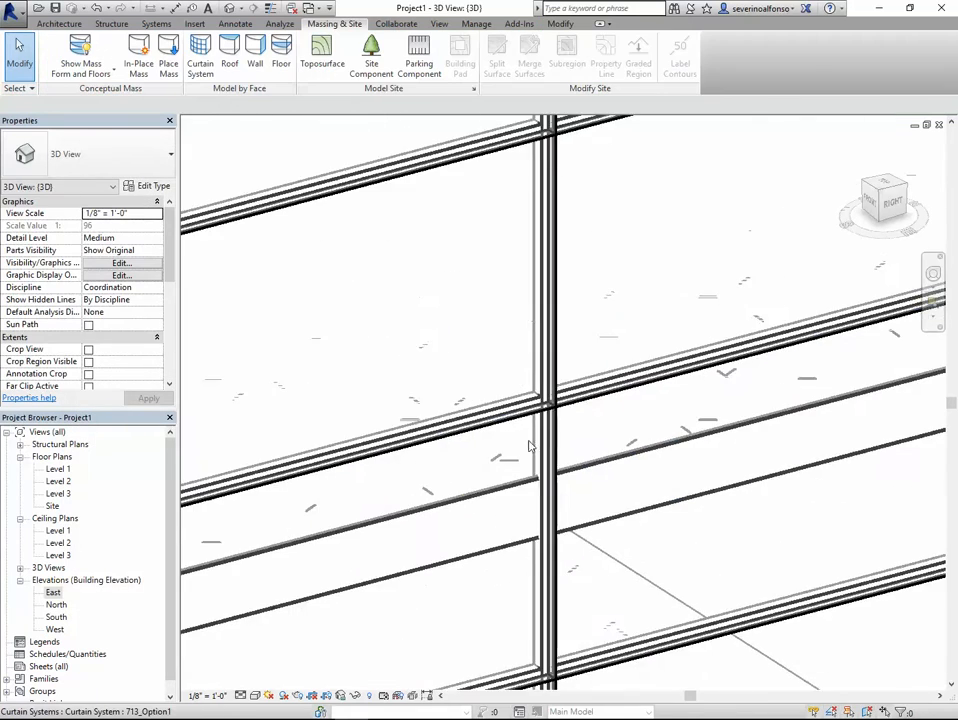
# - Examine the mullion intersections and border of the end-face curtain system up close and across the whole face
pyautogui.scroll(-4, 530, 446)
pyautogui.moveTo(455, 473); pyautogui.dragTo(528, 443, button='middle')
pyautogui.scroll(5, 391, 451)
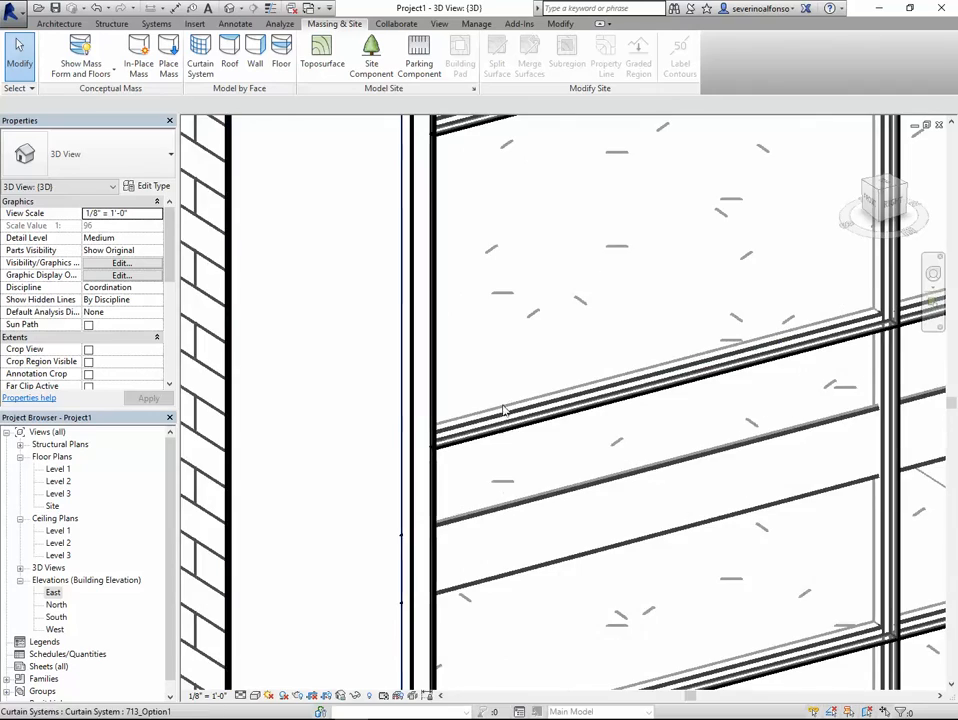
pyautogui.scroll(-10, 505, 410)
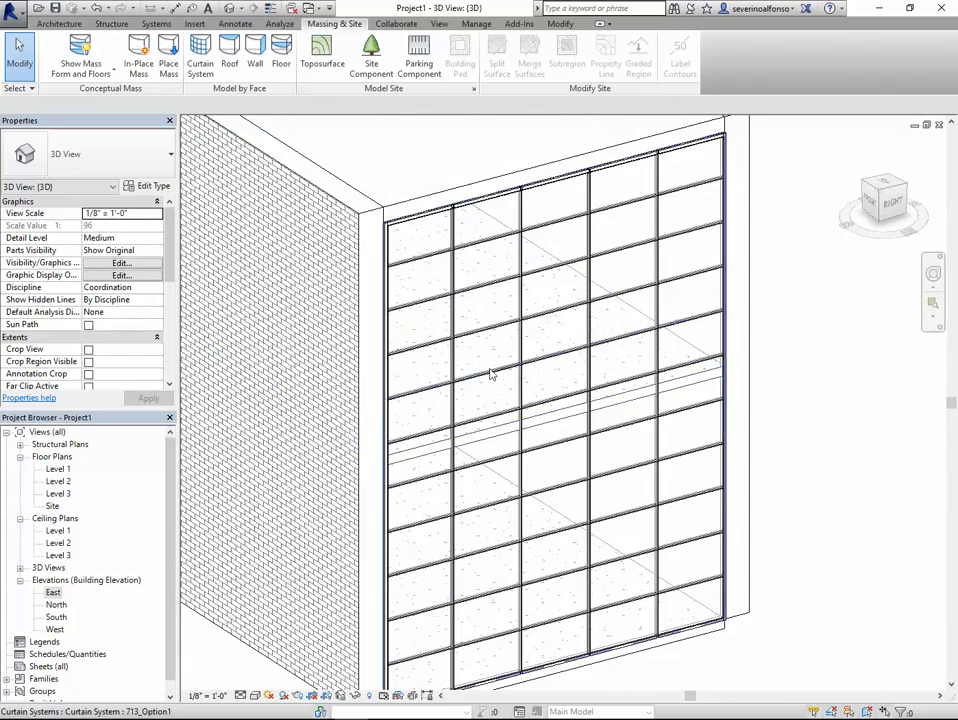
pyautogui.scroll(-8, 491, 374)
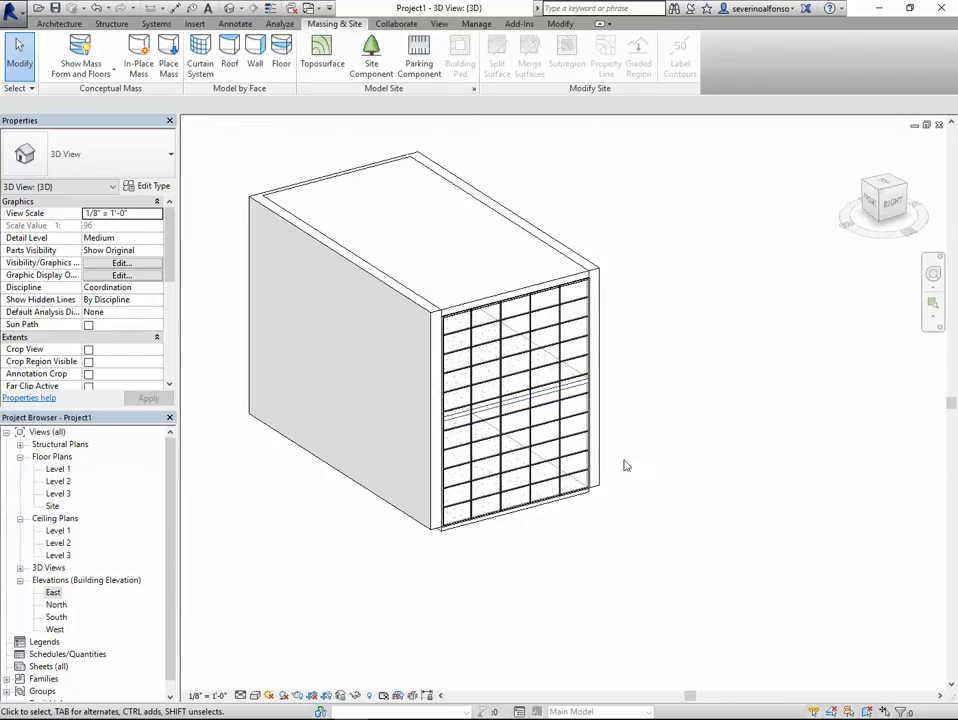
# - Examine the building's underside and the Level 1 floor's properties, then deselect the floor
pyautogui.keyDown('shift'); pyautogui.moveTo(560, 455); pyautogui.dragTo(502, 298, button='middle'); pyautogui.keyUp('shift')
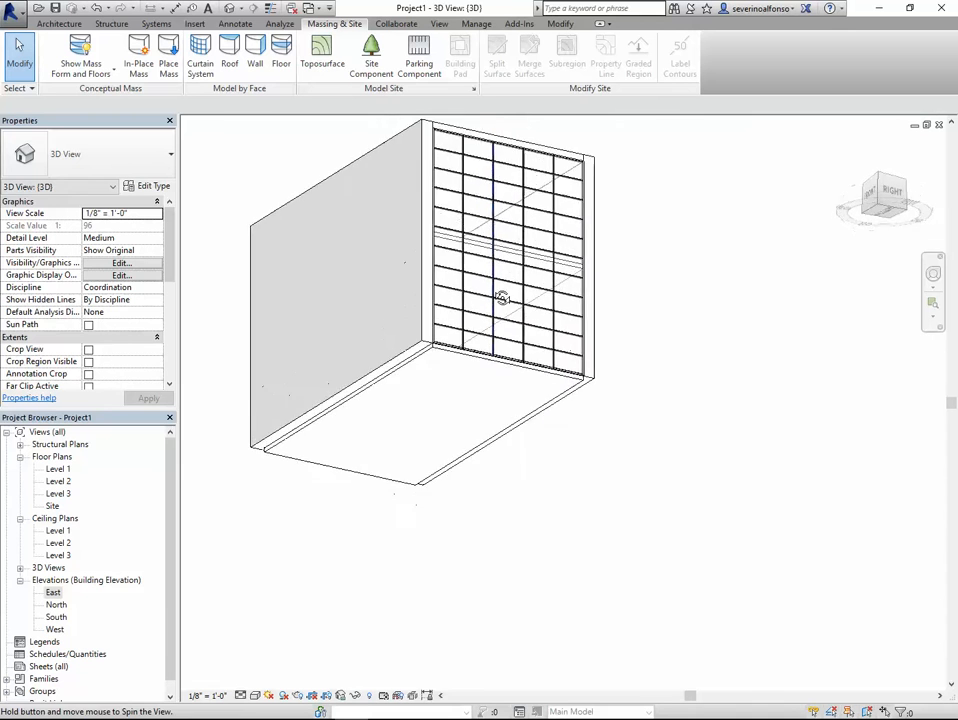
pyautogui.scroll(5, 405, 380)
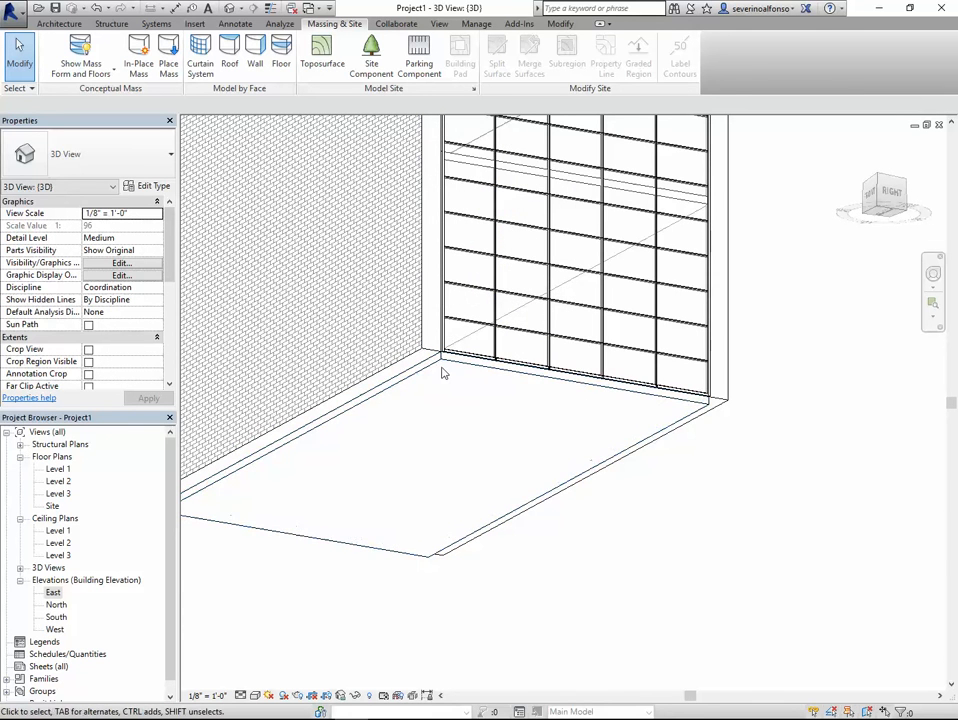
pyautogui.click(438, 370)
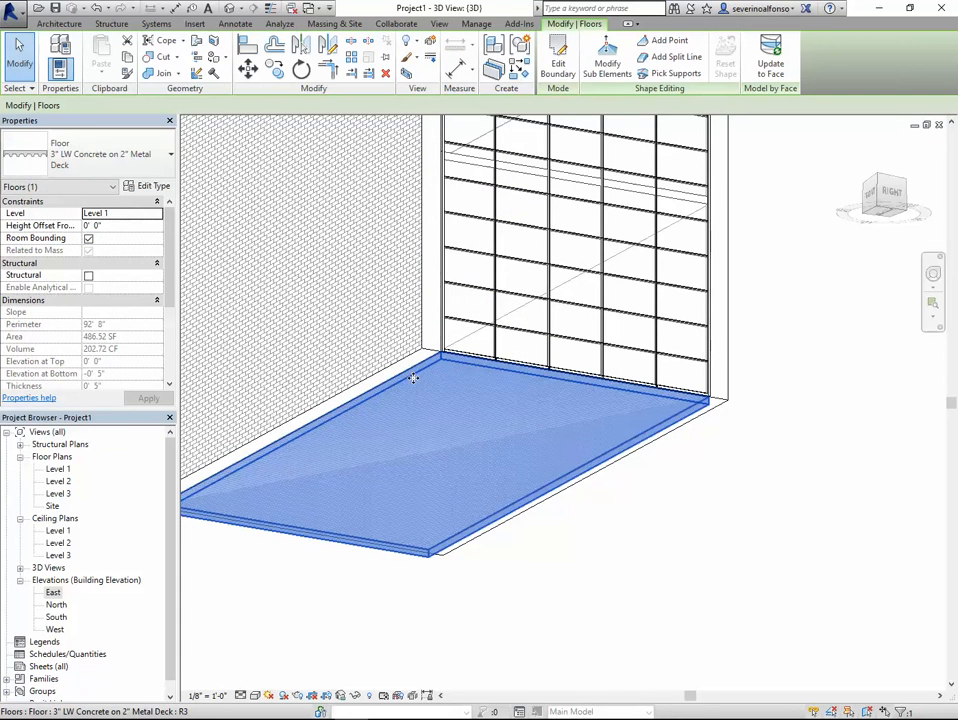
pyautogui.moveTo(413, 378); pyautogui.dragTo(442, 392, button='middle')
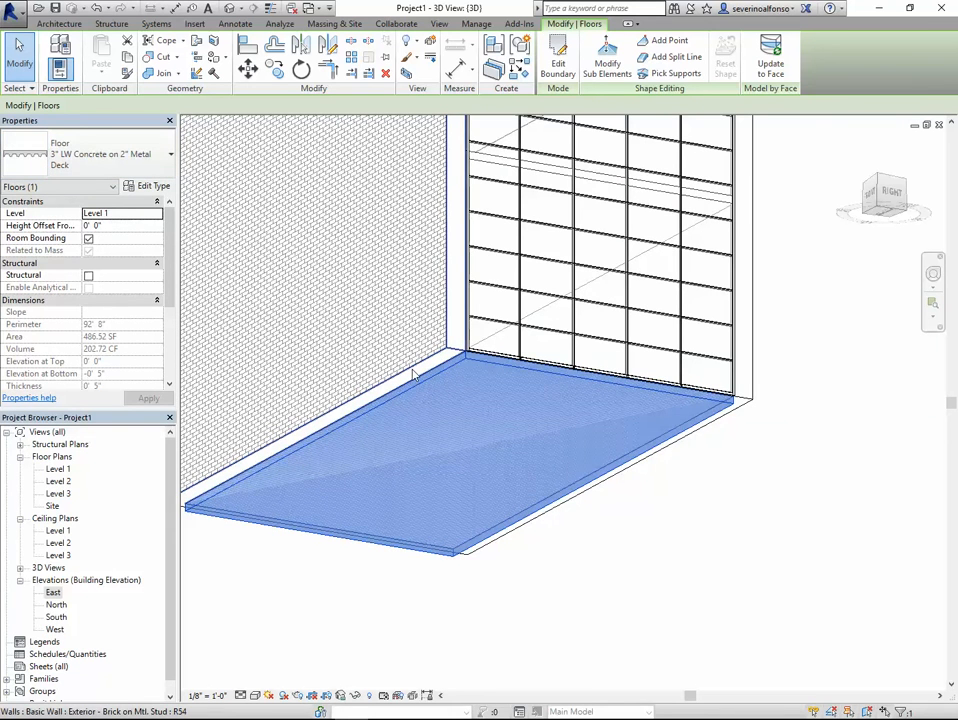
pyautogui.click(735, 517)
pyautogui.moveTo(738, 515); pyautogui.dragTo(870, 455, button='middle')
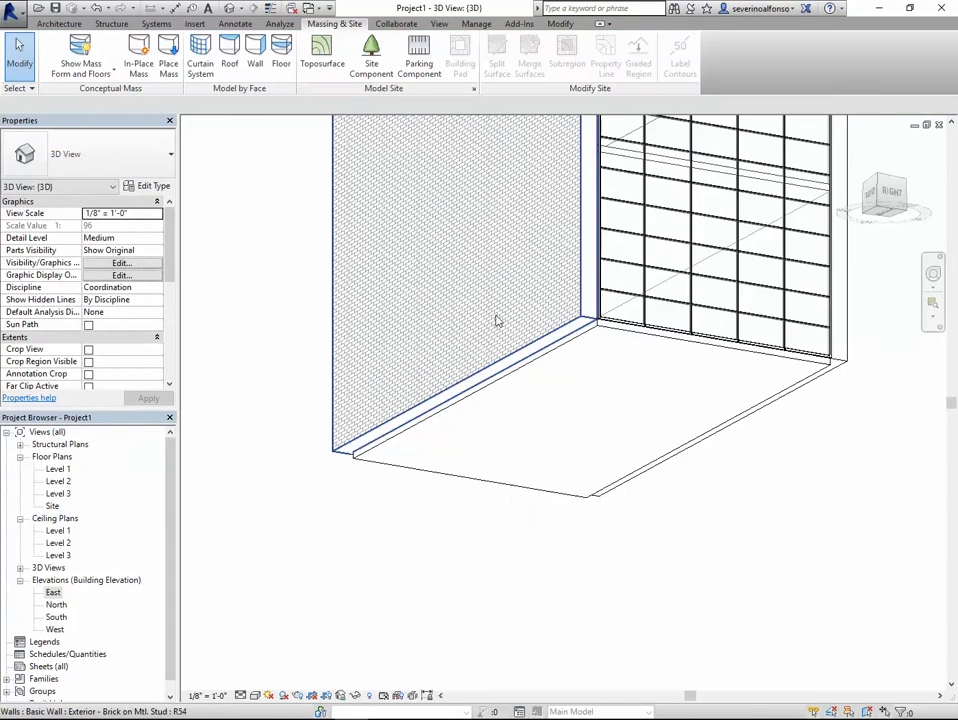
# - Set the base offset of the three walls to -0' 3"
pyautogui.click(510, 350)
pyautogui.keyDown('shift'); pyautogui.moveTo(510, 352); pyautogui.dragTo(593, 390, button='middle'); pyautogui.keyUp('shift')
pyautogui.keyDown('ctrl'); pyautogui.click(424, 414); pyautogui.keyUp('ctrl')
pyautogui.keyDown('ctrl'); pyautogui.click(593, 390); pyautogui.keyUp('ctrl')
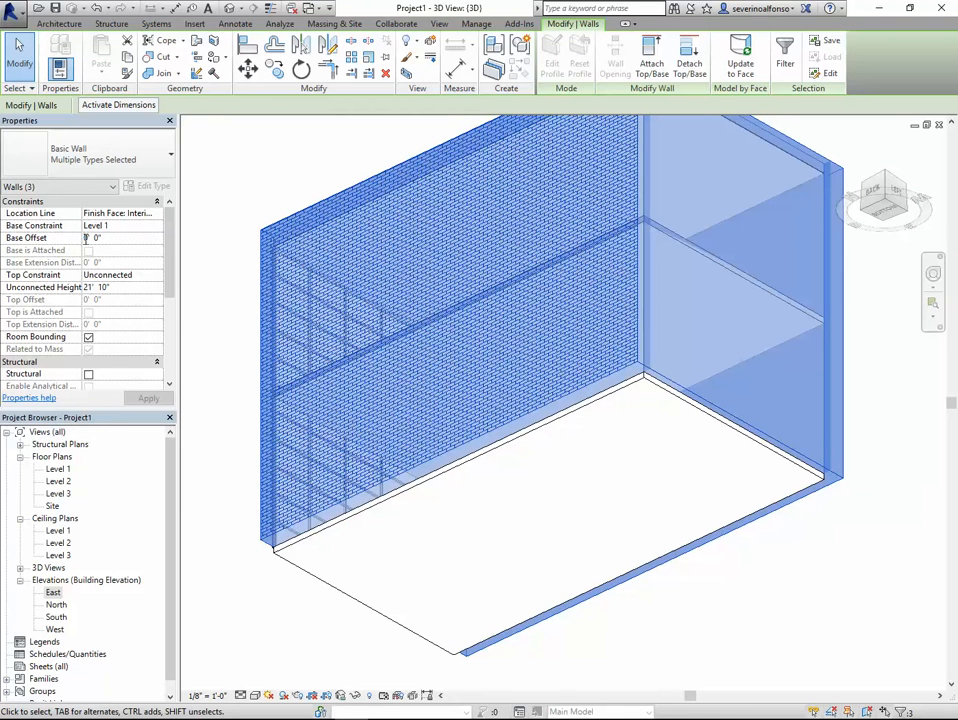
pyautogui.click(87, 238)
pyautogui.write("-0' ")
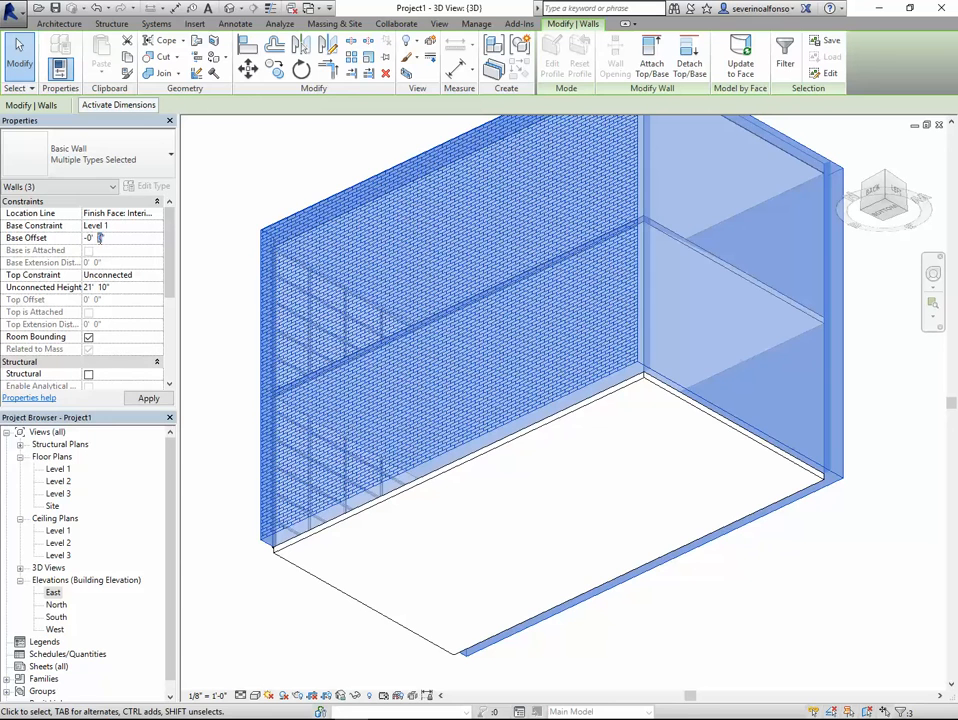
pyautogui.write('3')
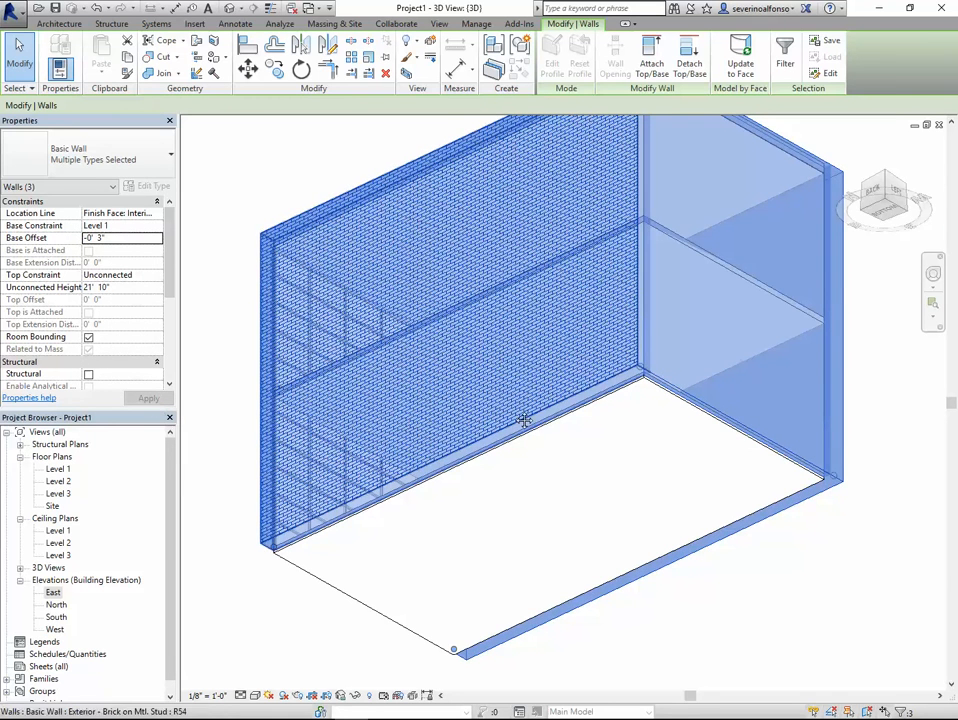
# - Check how the lowered wall bases meet the Level 1 floor from the side and below, and view the floor's properties
pyautogui.scroll(5, 640, 398)
pyautogui.scroll(-3, 650, 380)
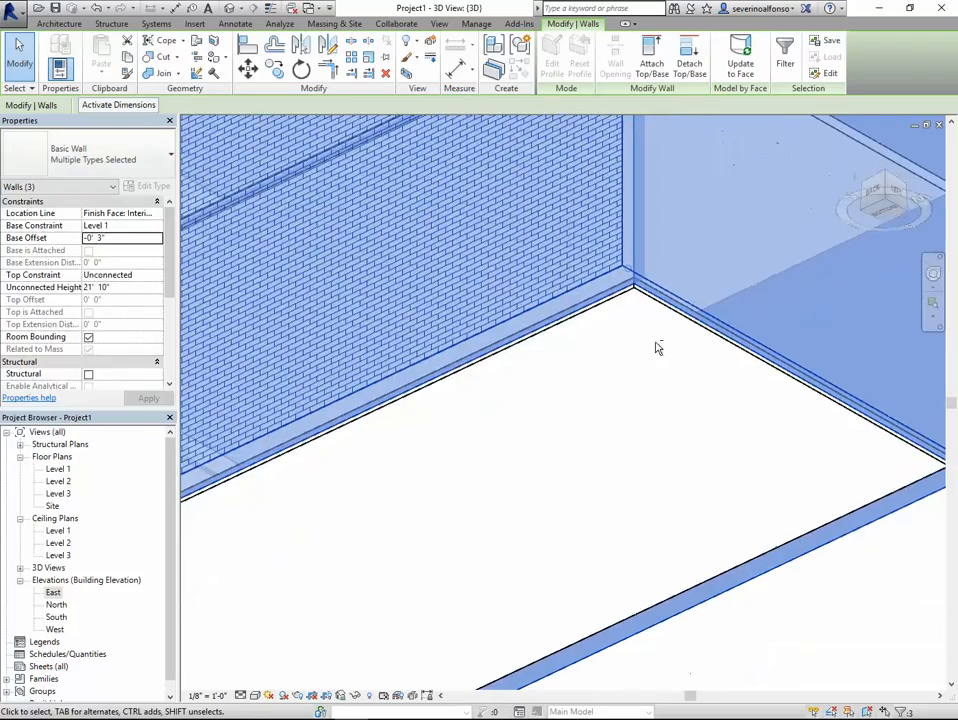
pyautogui.keyDown('shift'); pyautogui.moveTo(656, 346); pyautogui.dragTo(421, 587, button='middle'); pyautogui.keyUp('shift')
pyautogui.click(421, 565)
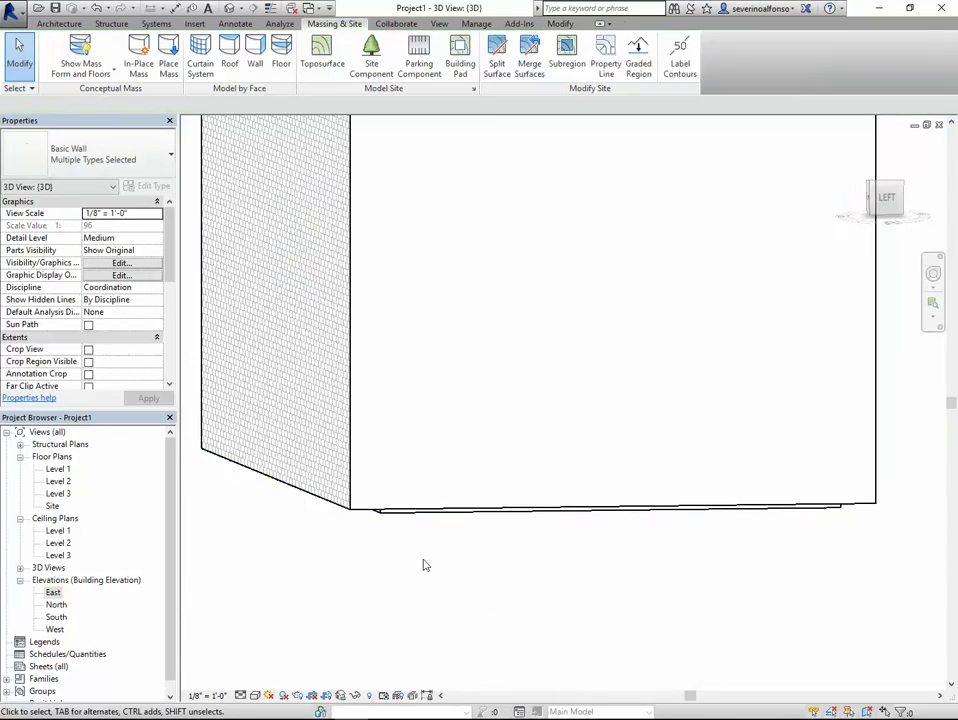
pyautogui.keyDown('shift'); pyautogui.moveTo(421, 543); pyautogui.dragTo(447, 353, button='middle'); pyautogui.keyUp('shift')
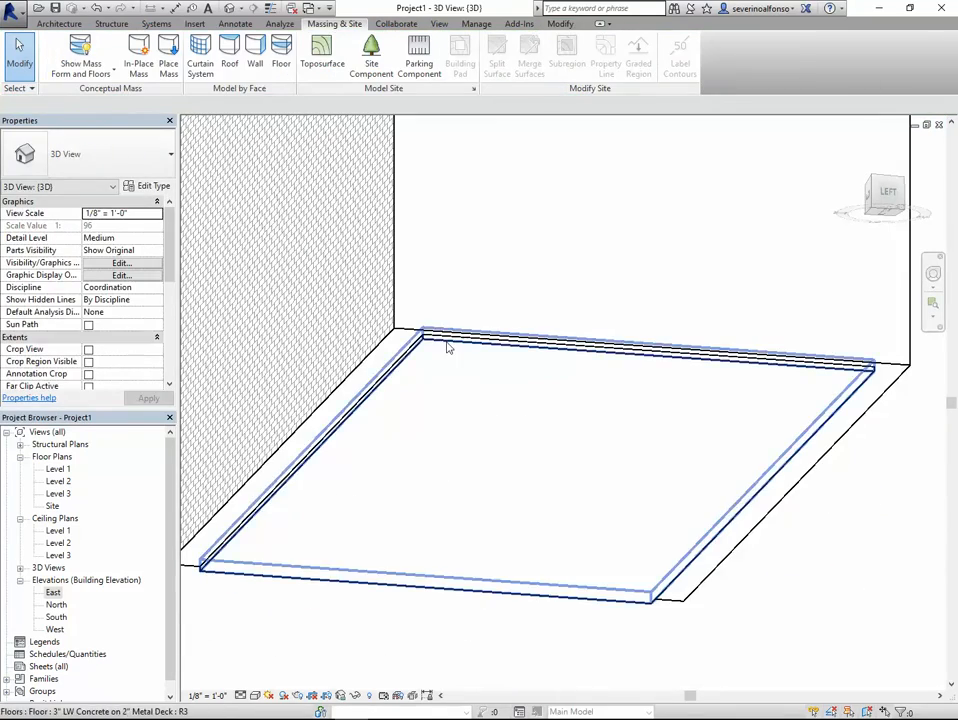
pyautogui.click(449, 350)
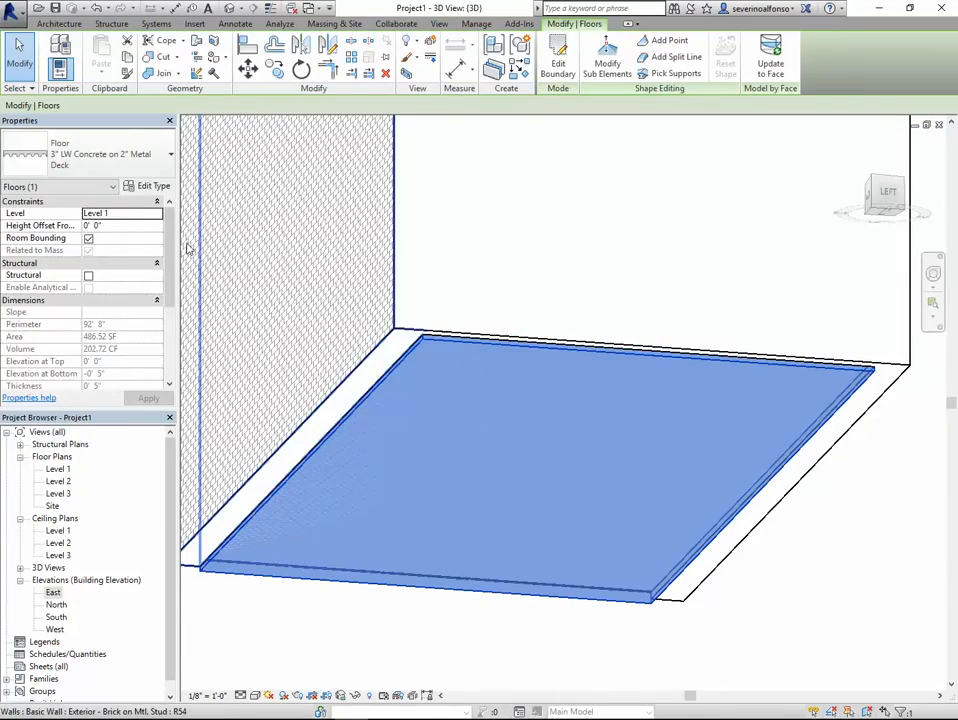
# - Open the layer structure of the Exterior - Brick on Mtl. Stud wall type and preview its base in section
pyautogui.click(383, 343)
pyautogui.scroll(-3, 425, 390)
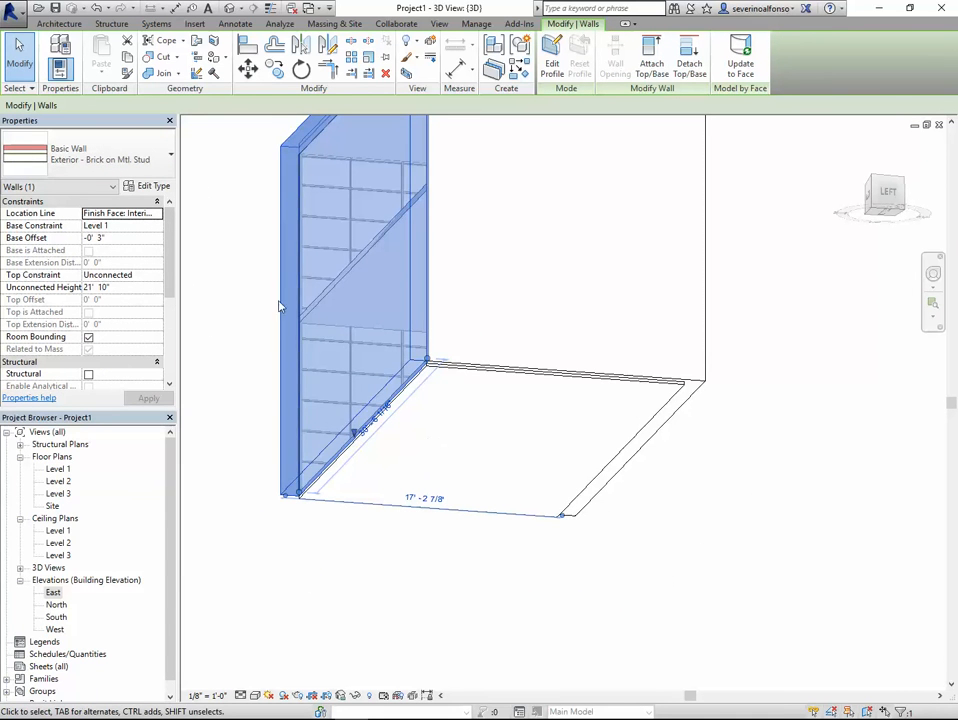
pyautogui.click(150, 187)
pyautogui.moveTo(443, 148); pyautogui.dragTo(679, 146)
pyautogui.click(750, 275)
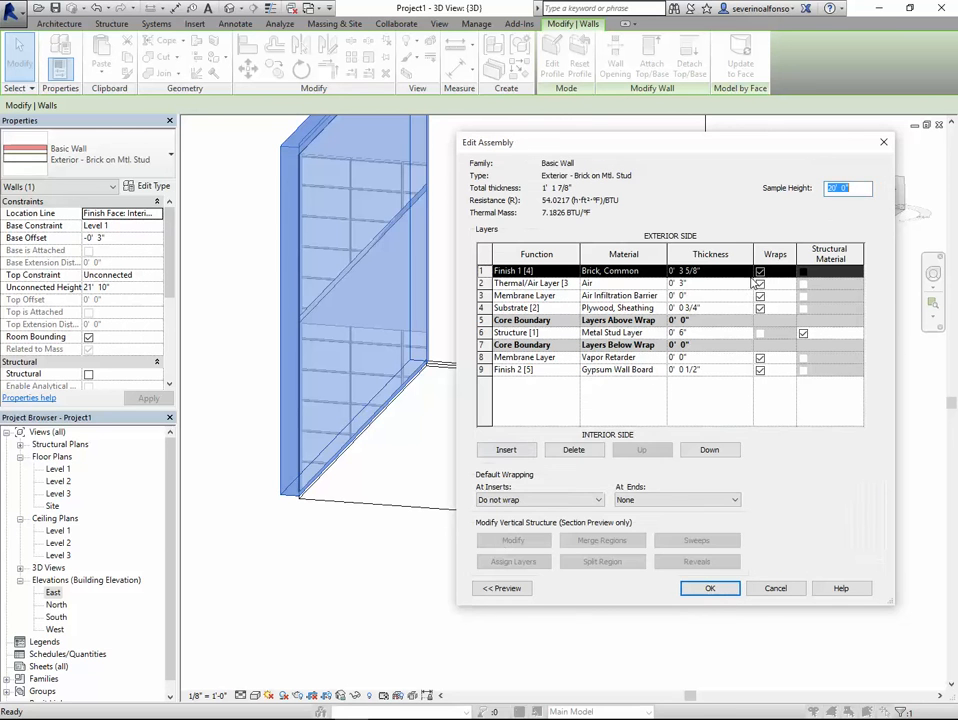
pyautogui.click(492, 587)
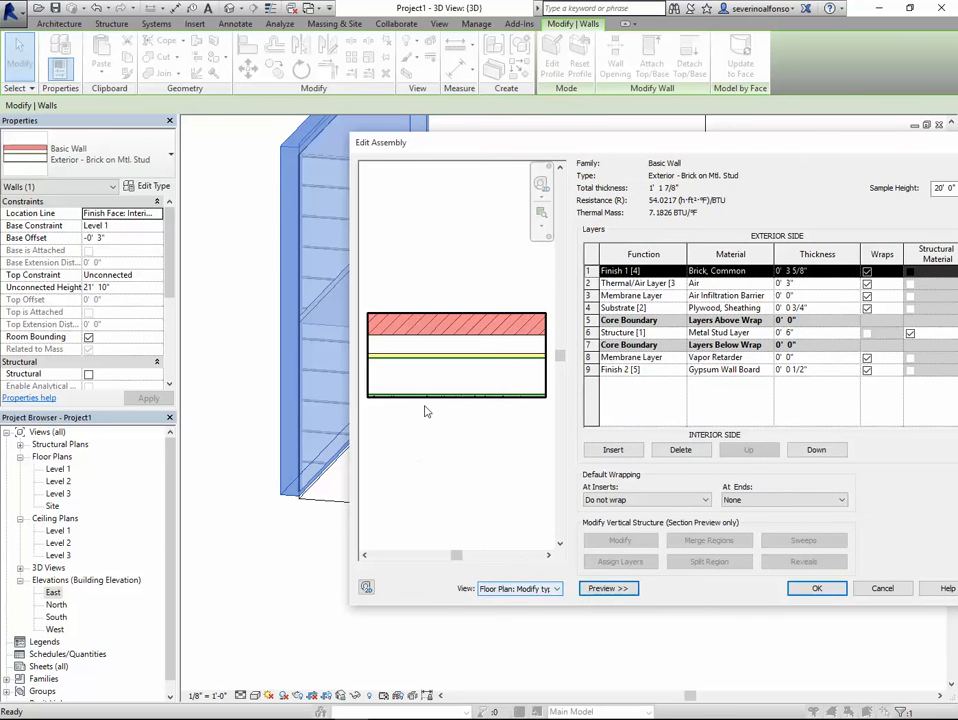
pyautogui.click(517, 588)
pyautogui.click(515, 609)
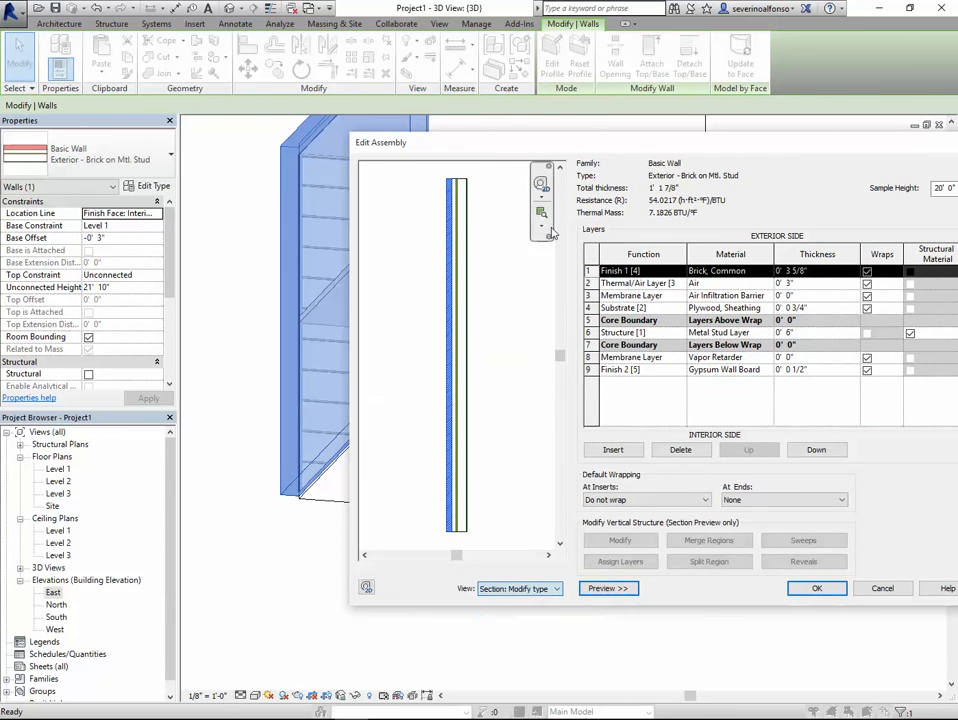
pyautogui.moveTo(590, 147); pyautogui.dragTo(423, 126)
pyautogui.scroll(5, 280, 577)
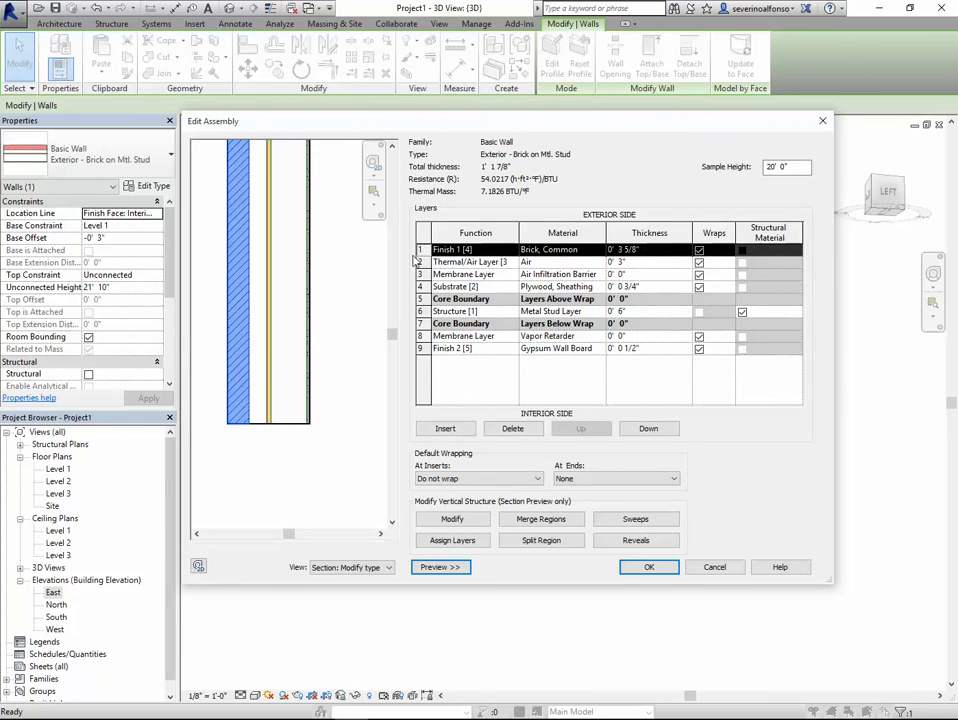
# - Highlight the wall's layers one by one in the section preview, from the air layer to the gypsum finish
pyautogui.click(421, 262)
pyautogui.click(421, 274)
pyautogui.click(421, 286)
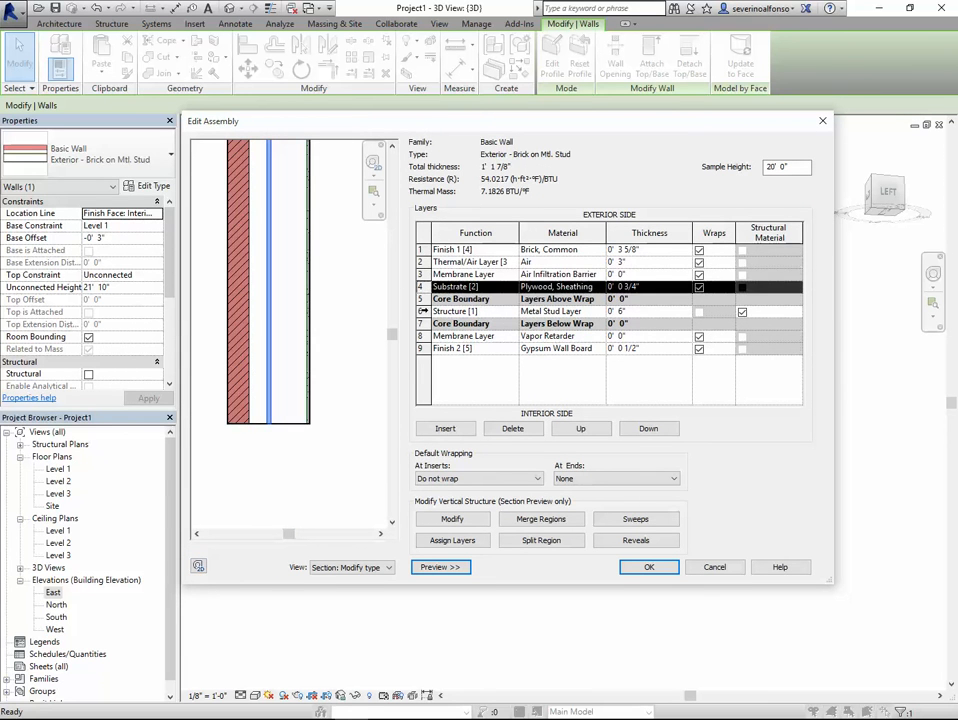
pyautogui.click(421, 311)
pyautogui.click(421, 336)
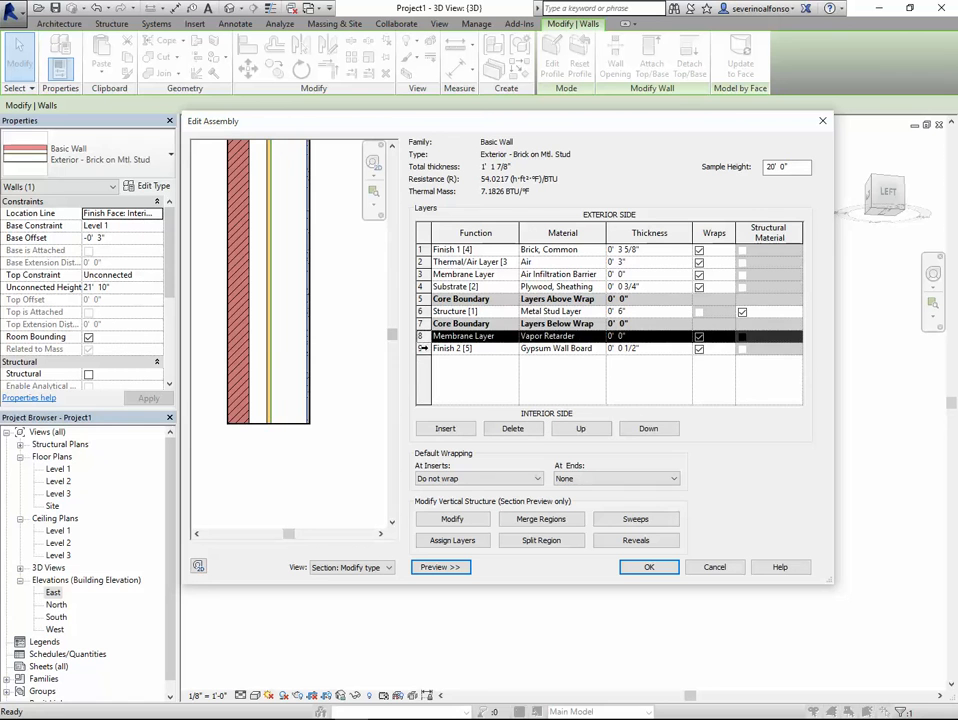
pyautogui.click(421, 348)
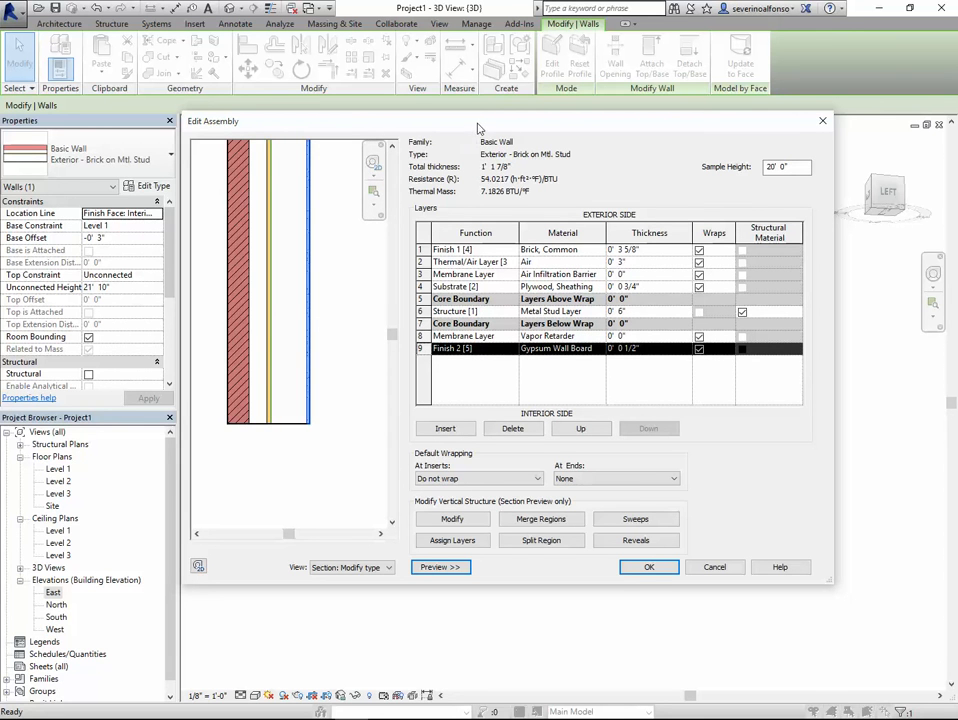
# - Highlight the exterior brick, air and air infiltration barrier layers in the section preview again
pyautogui.moveTo(478, 123); pyautogui.dragTo(502, 136)
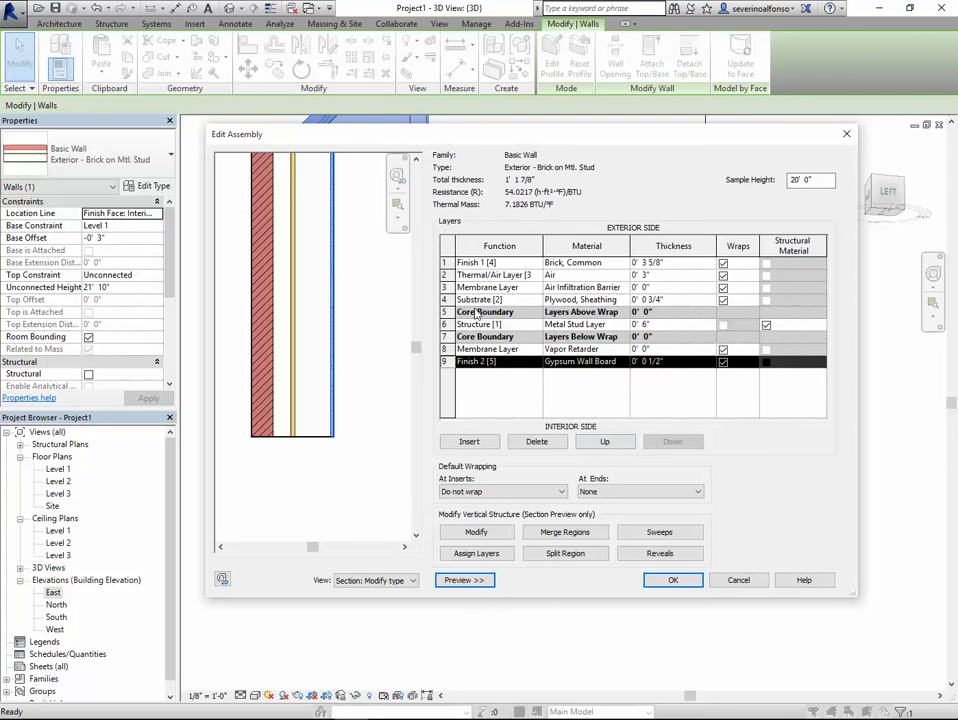
pyautogui.click(447, 262)
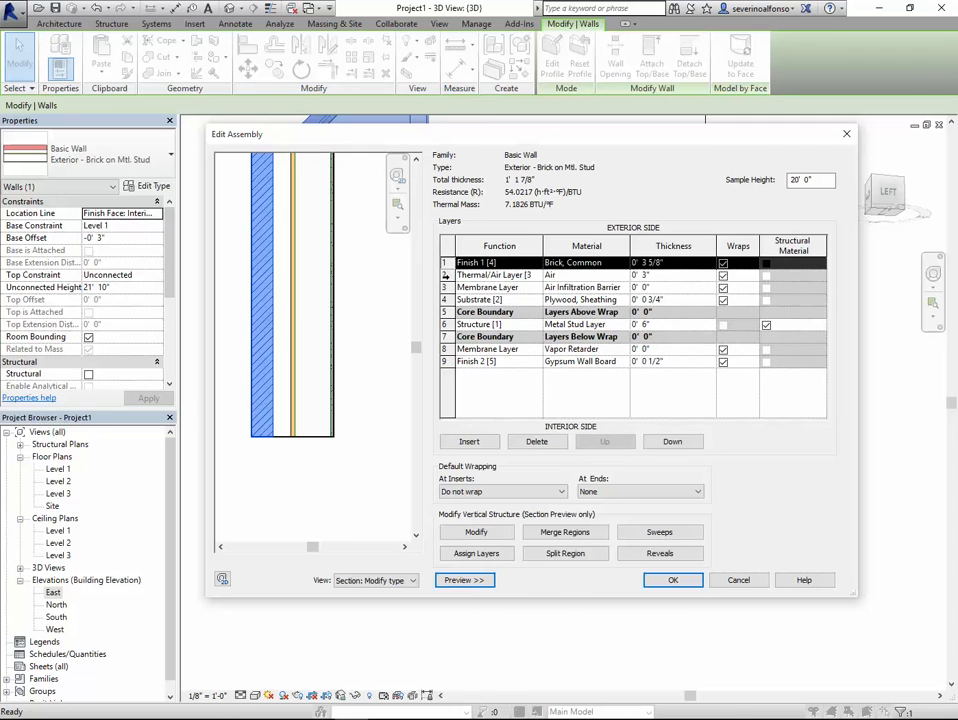
pyautogui.click(446, 275)
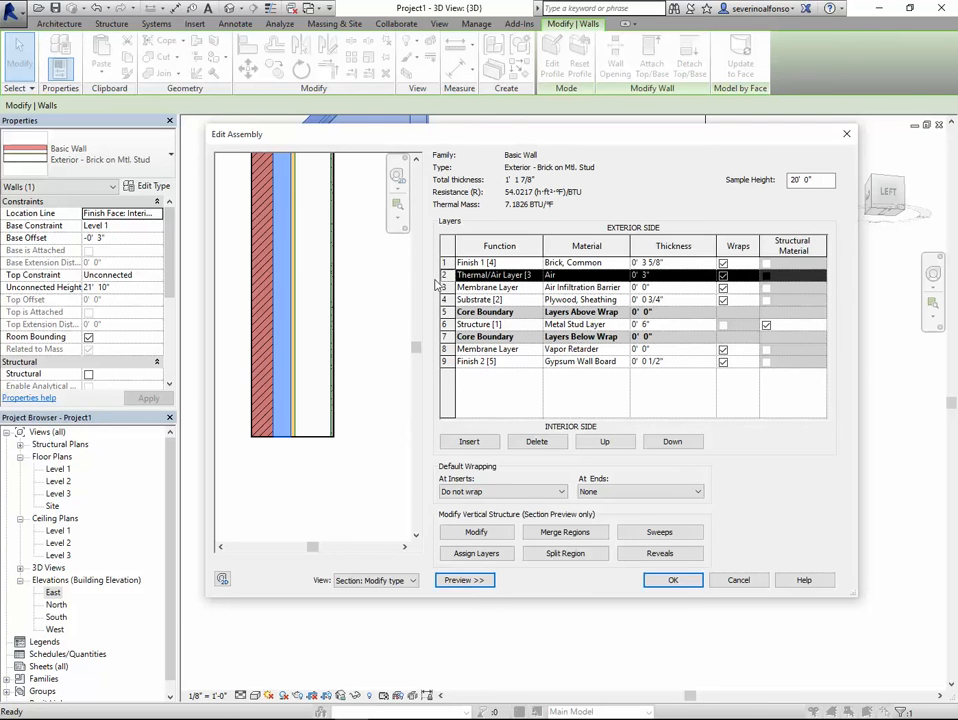
pyautogui.click(446, 287)
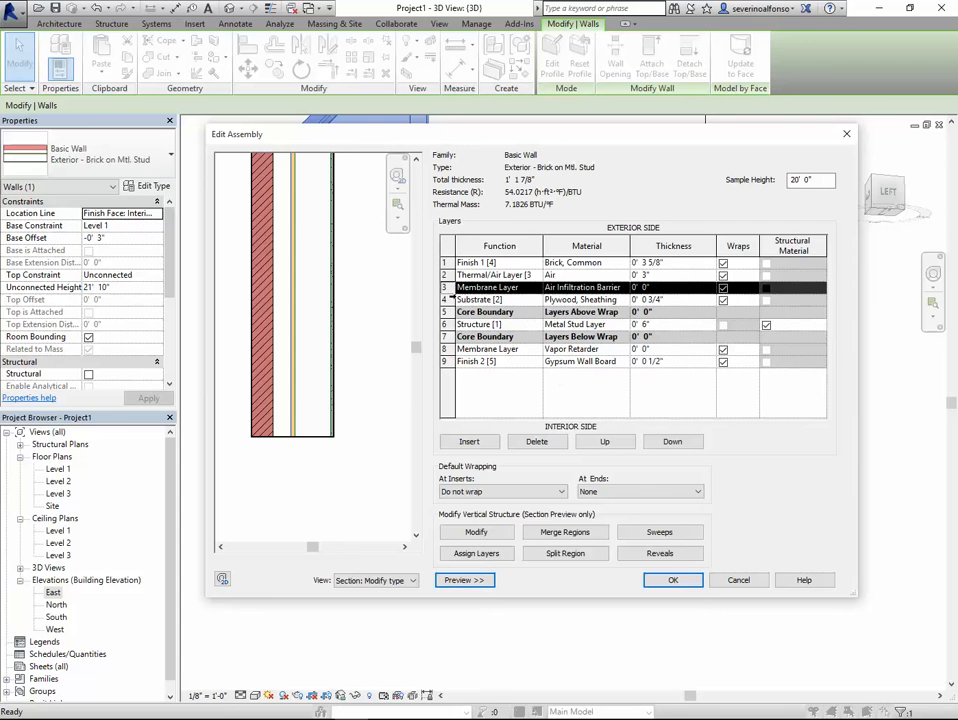
# - Review the graphics and appearance of the exterior finish layer's Brick, Common material, then cancel without changing it
pyautogui.click(446, 263)
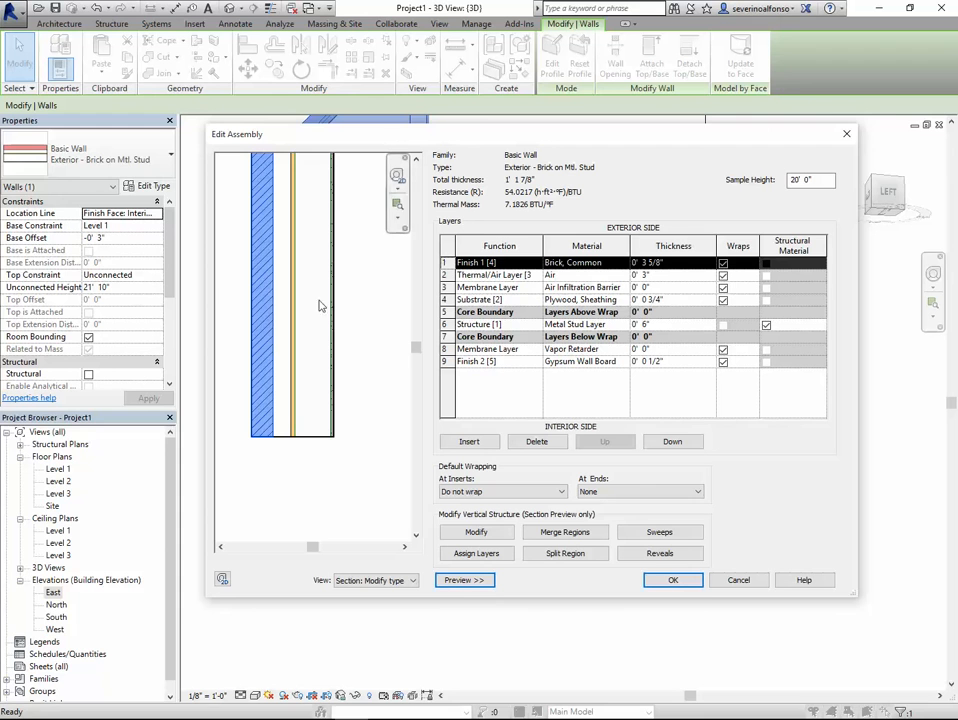
pyautogui.click(626, 264)
pyautogui.click(625, 263)
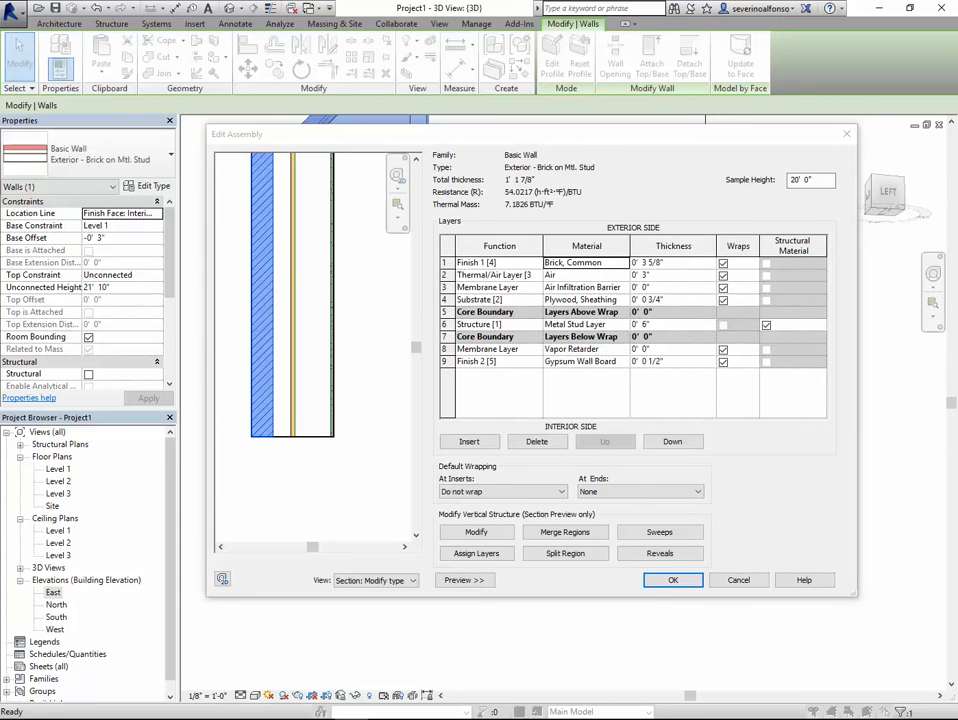
pyautogui.moveTo(955, 122); pyautogui.dragTo(331, 130)
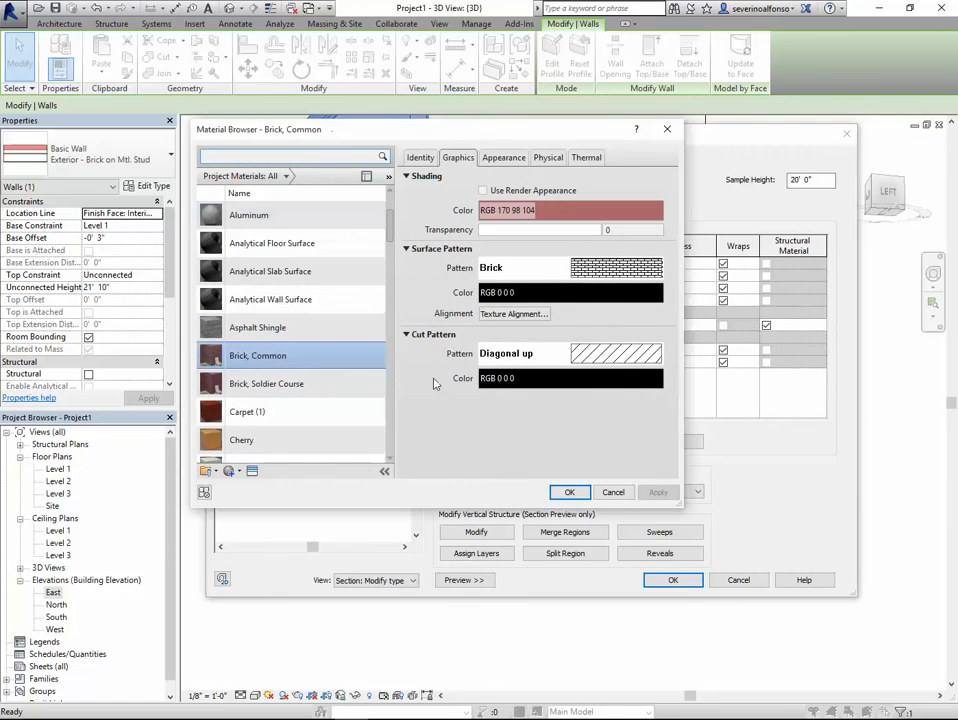
pyautogui.click(503, 158)
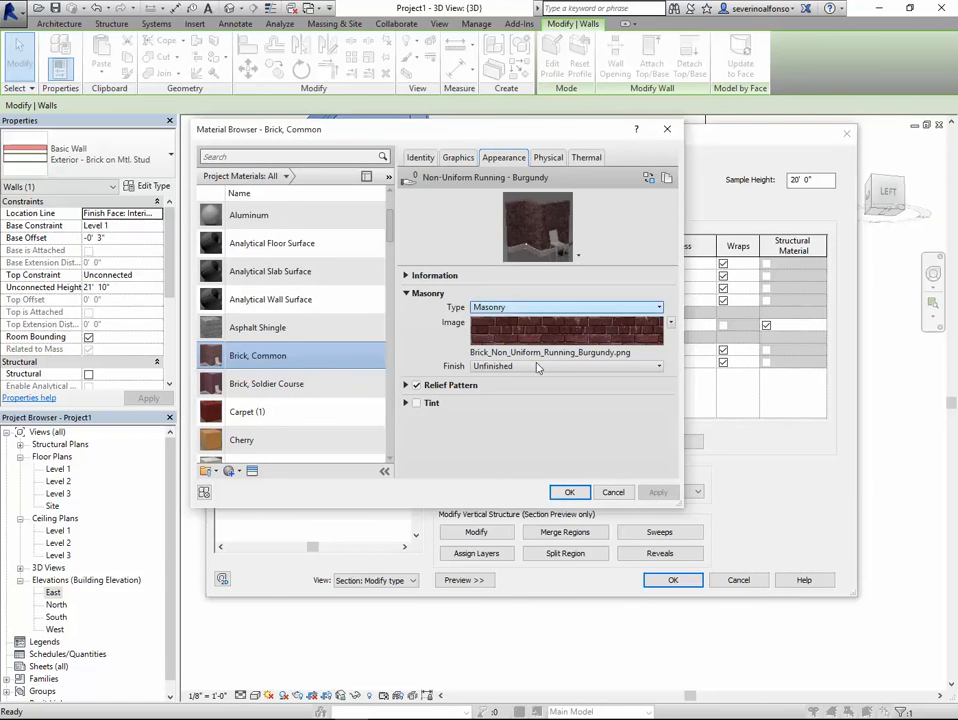
pyautogui.click(613, 492)
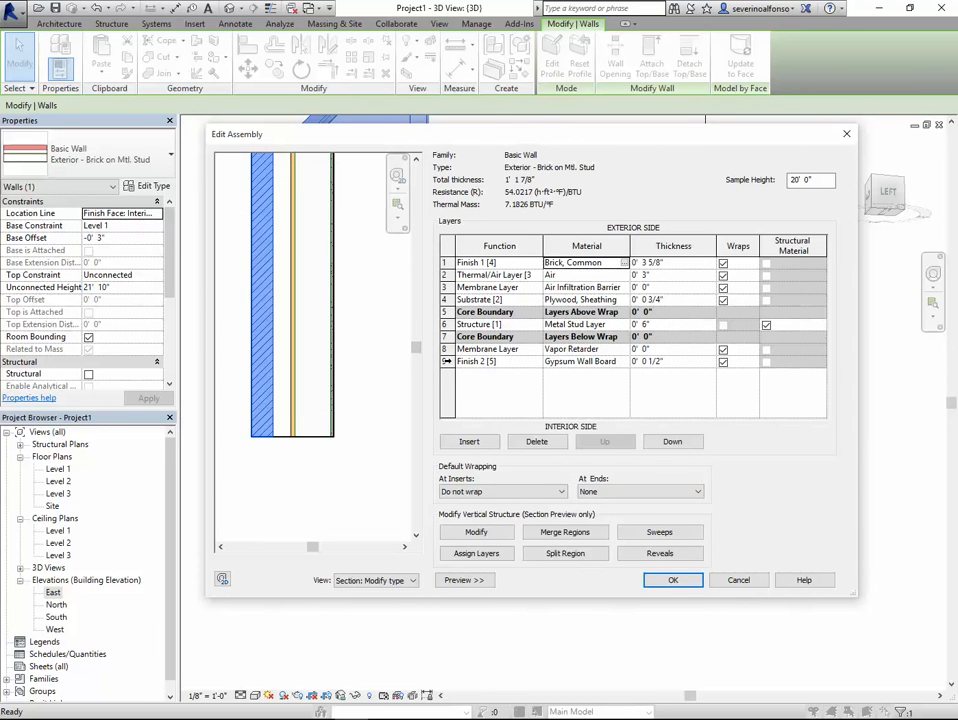
# - Review the graphics and appearance of the interior finish layer's Gypsum Wall Board material, then cancel out of the wall type and deselect the wall
pyautogui.click(444, 365)
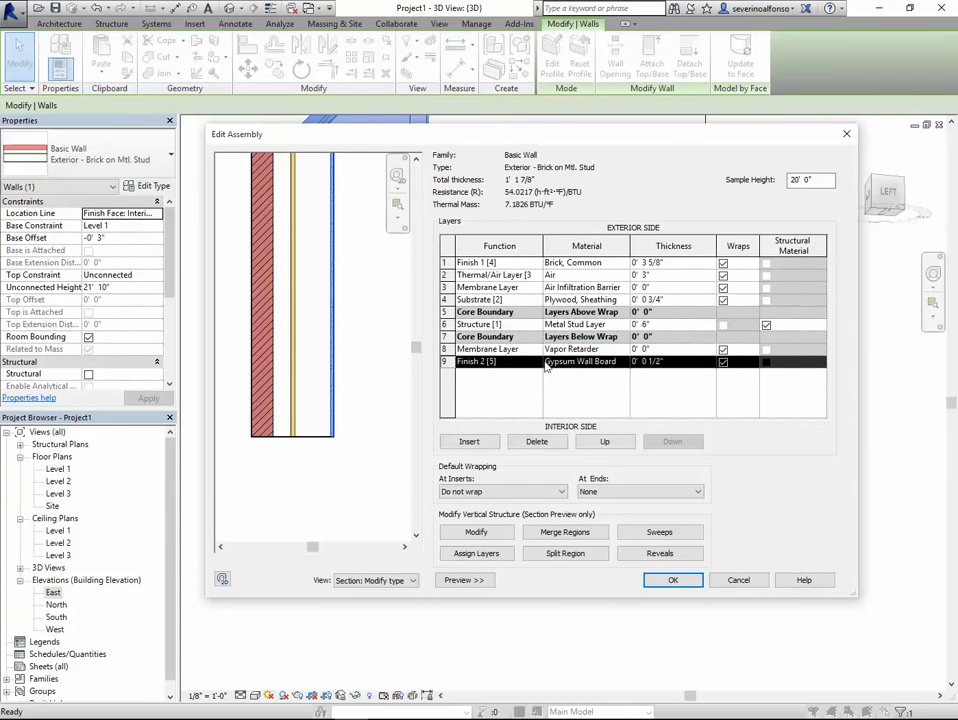
pyautogui.click(625, 362)
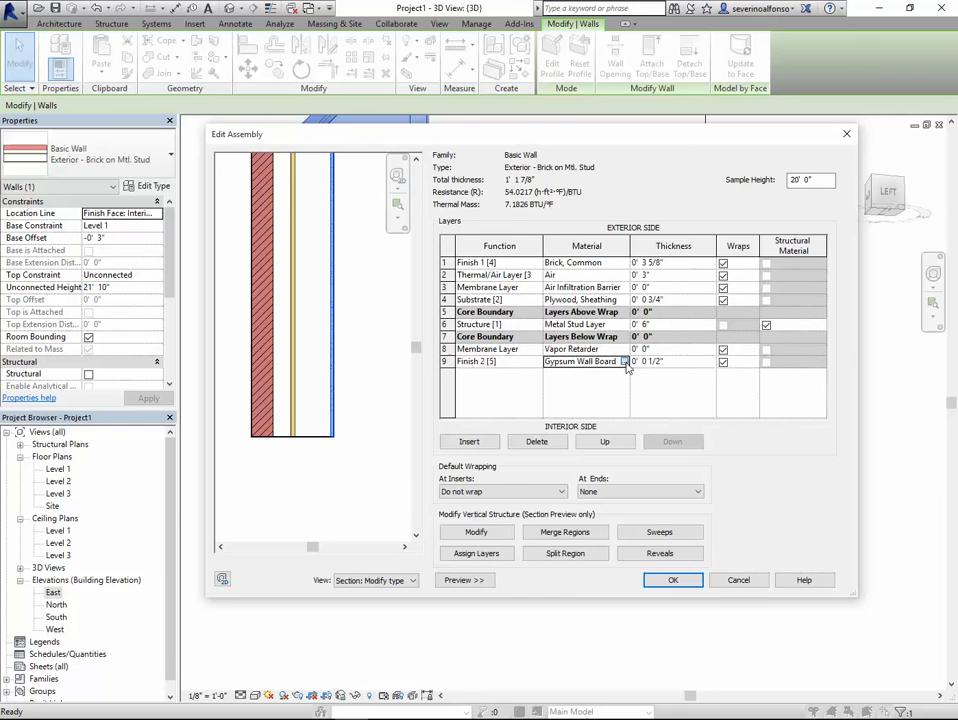
pyautogui.click(619, 362)
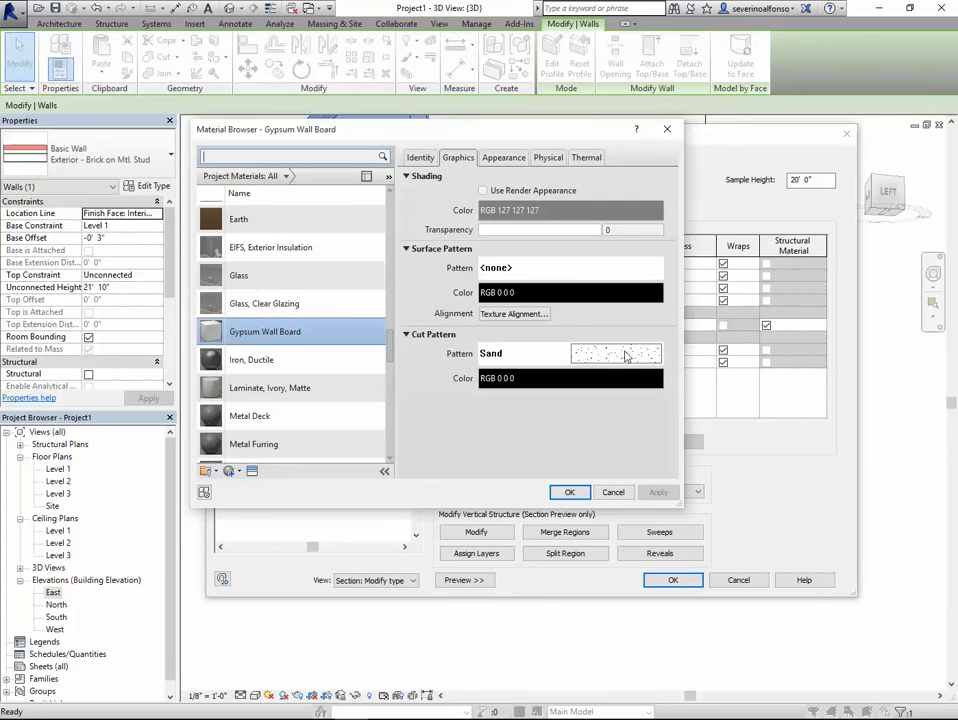
pyautogui.click(505, 158)
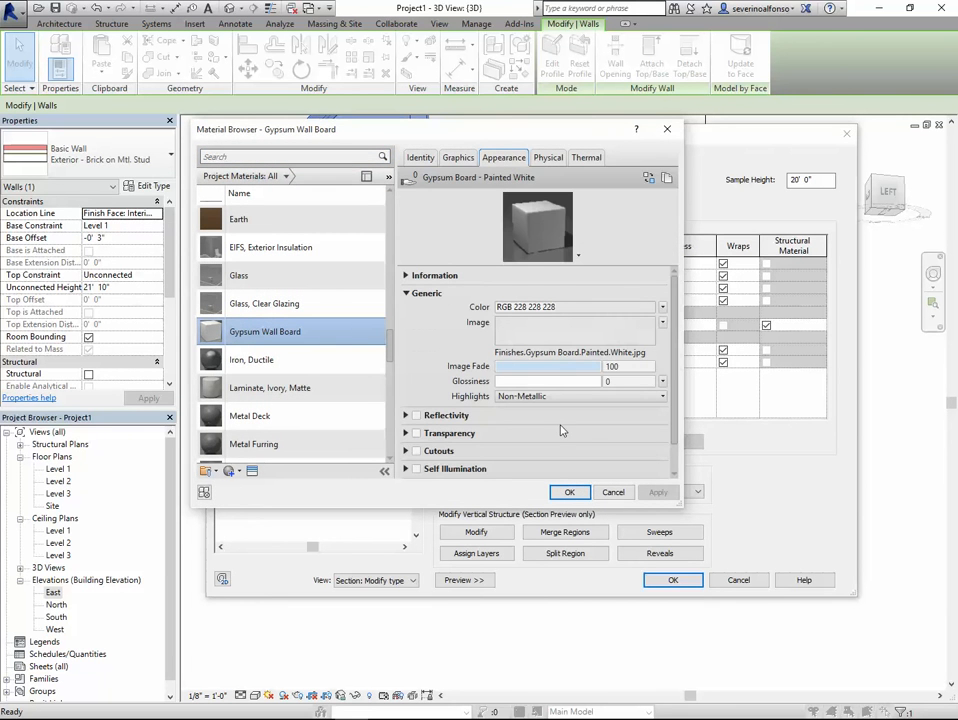
pyautogui.click(615, 494)
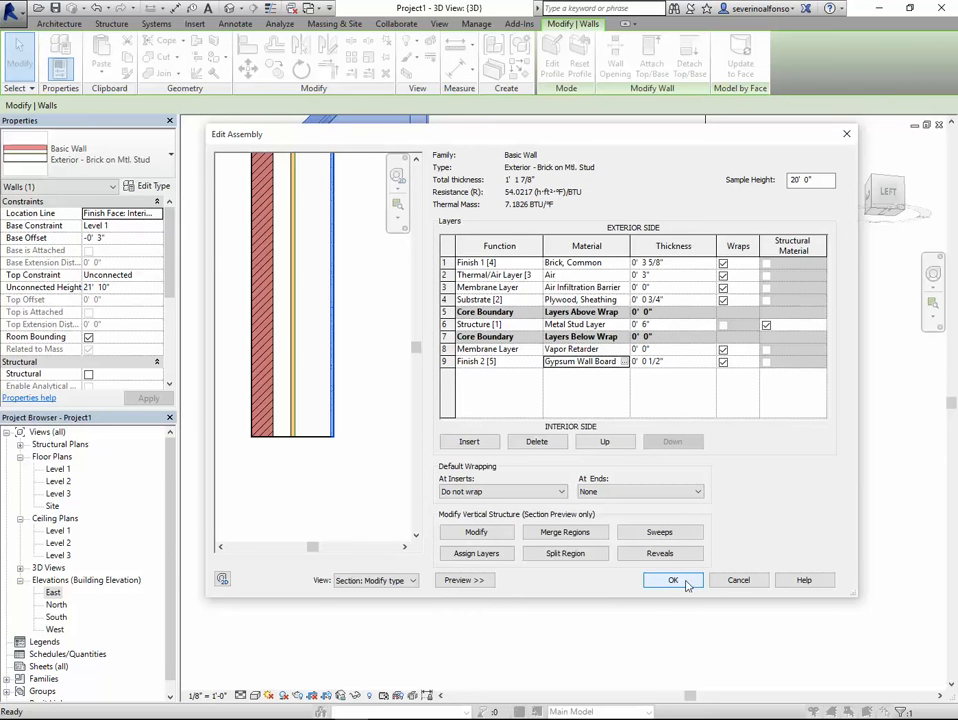
pyautogui.click(739, 580)
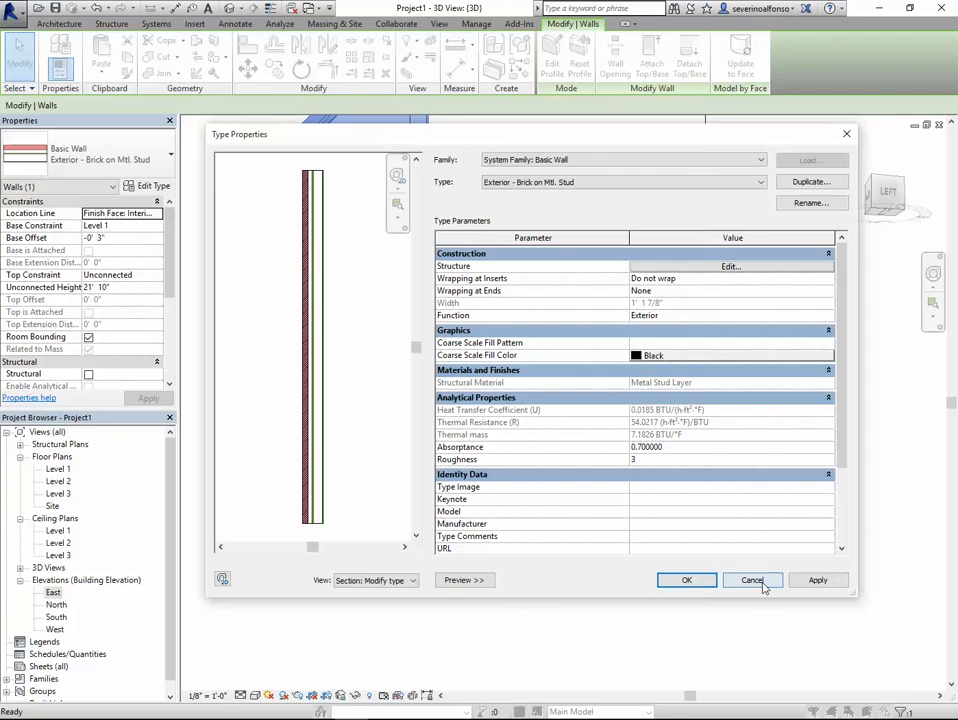
pyautogui.click(750, 580)
pyautogui.click(583, 560)
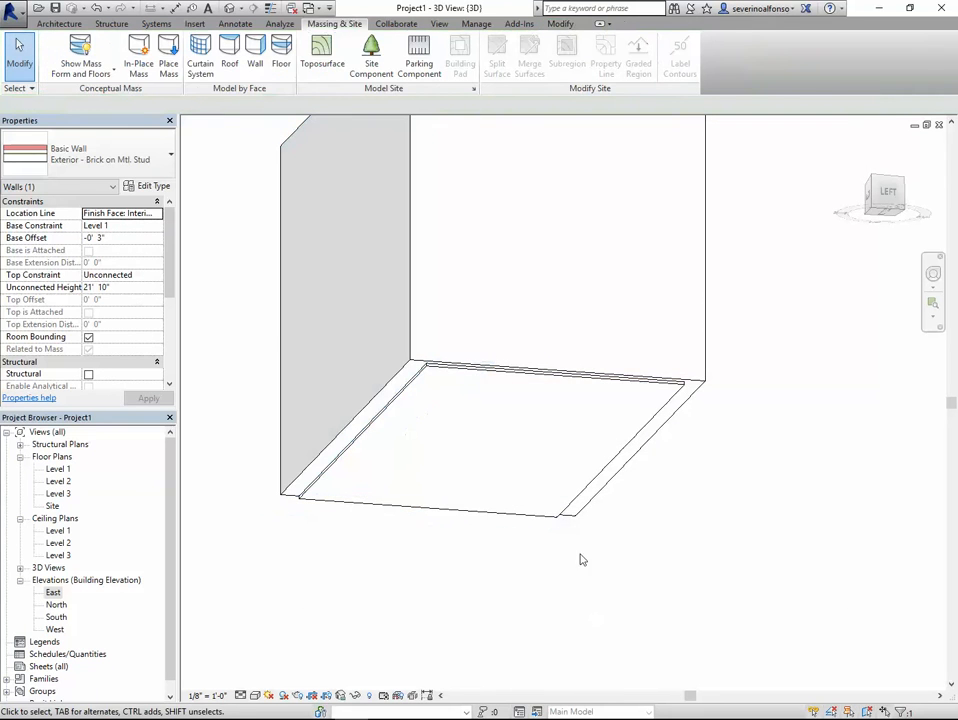
# - Review the layer structure of the Level 1 floor's 3" LW Concrete on 2" Metal Deck type, then cancel without changing it
pyautogui.click(594, 385)
pyautogui.click(153, 187)
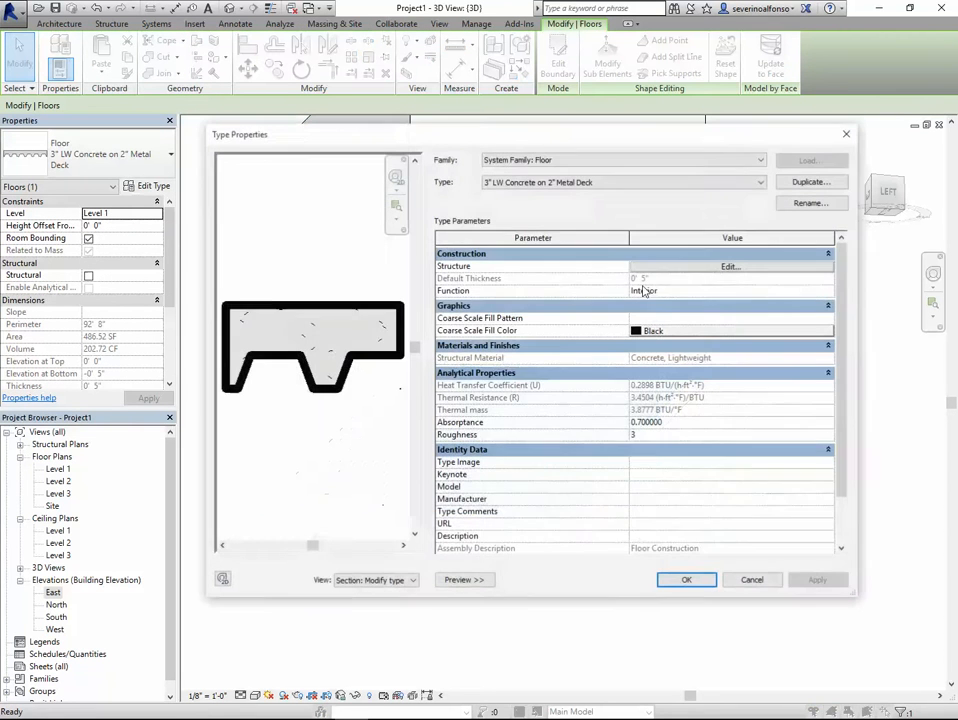
pyautogui.click(678, 271)
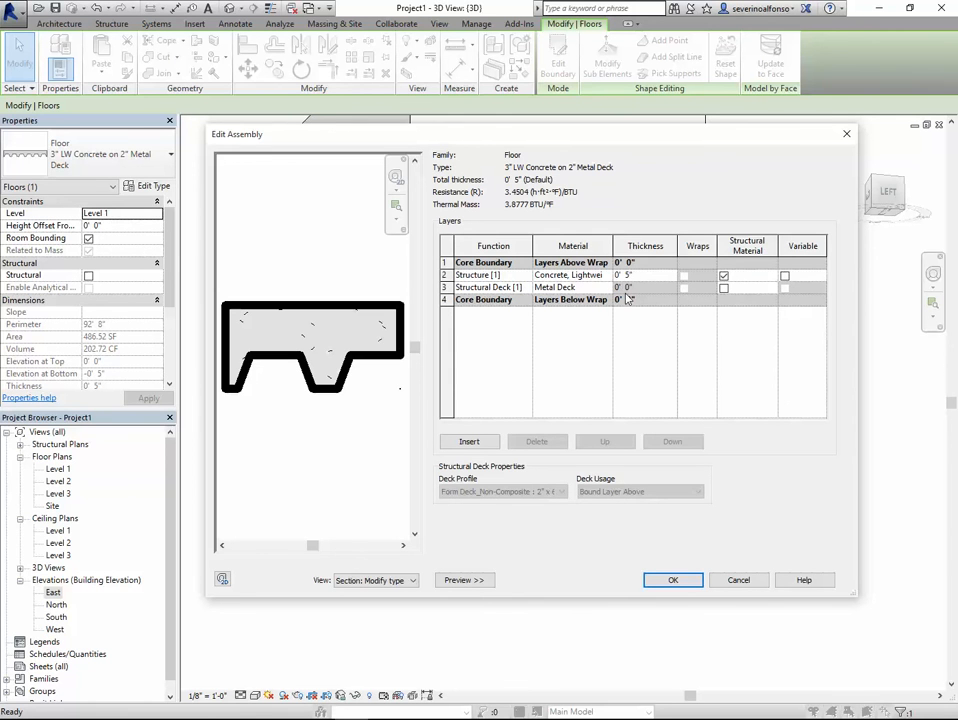
pyautogui.click(737, 580)
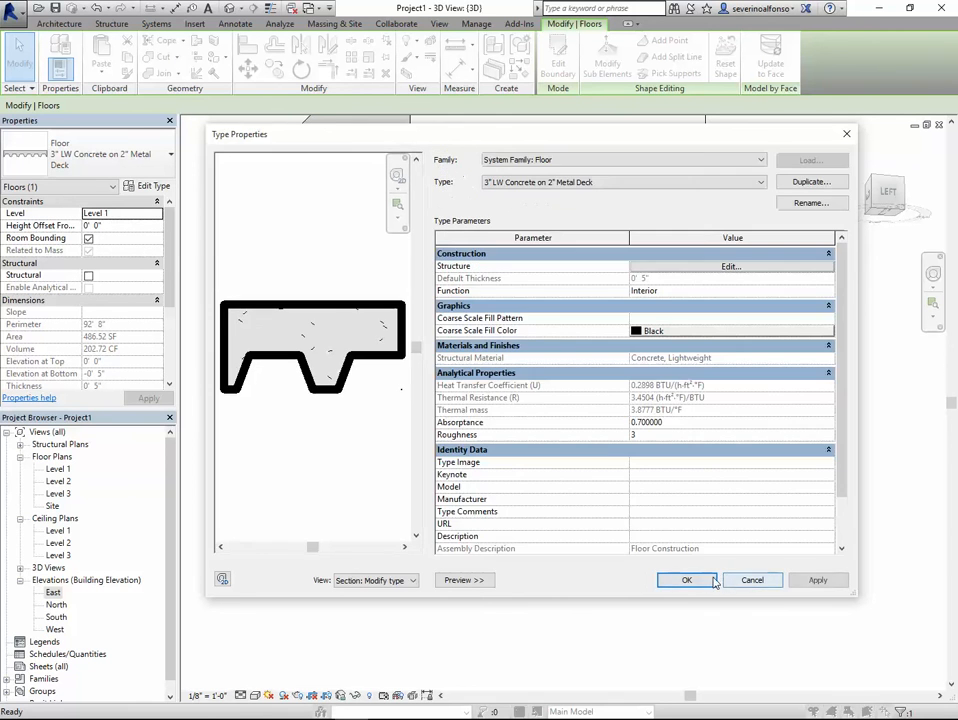
pyautogui.click(752, 581)
pyautogui.press('Escape')
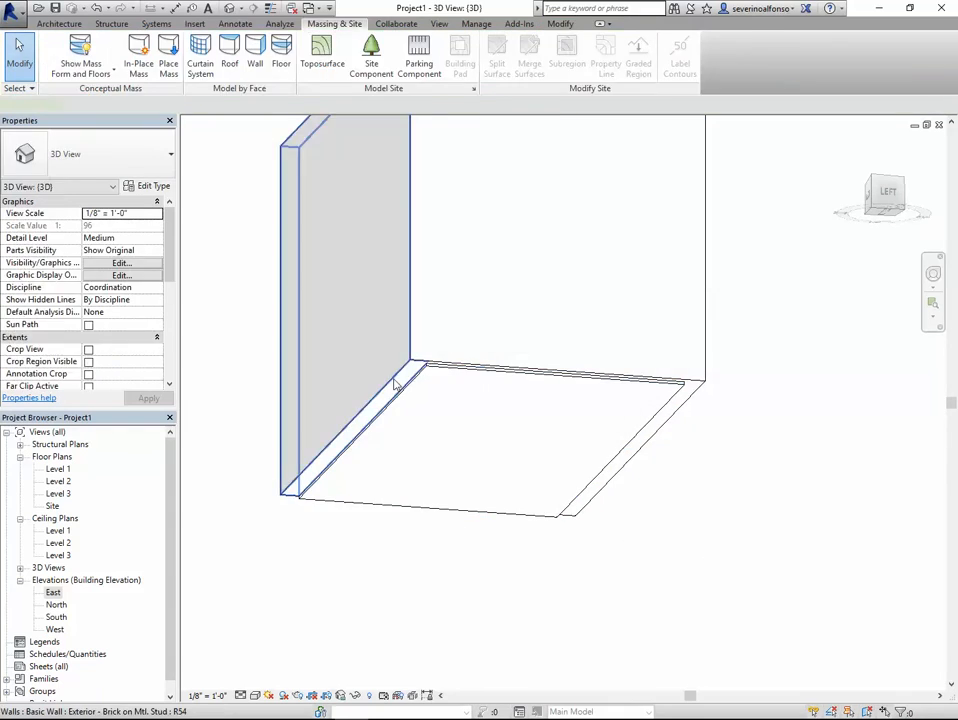
# - Set the base offset of all three walls to -0' 5"
pyautogui.click(396, 380)
pyautogui.keyDown('ctrl'); pyautogui.click(478, 366); pyautogui.keyUp('ctrl')
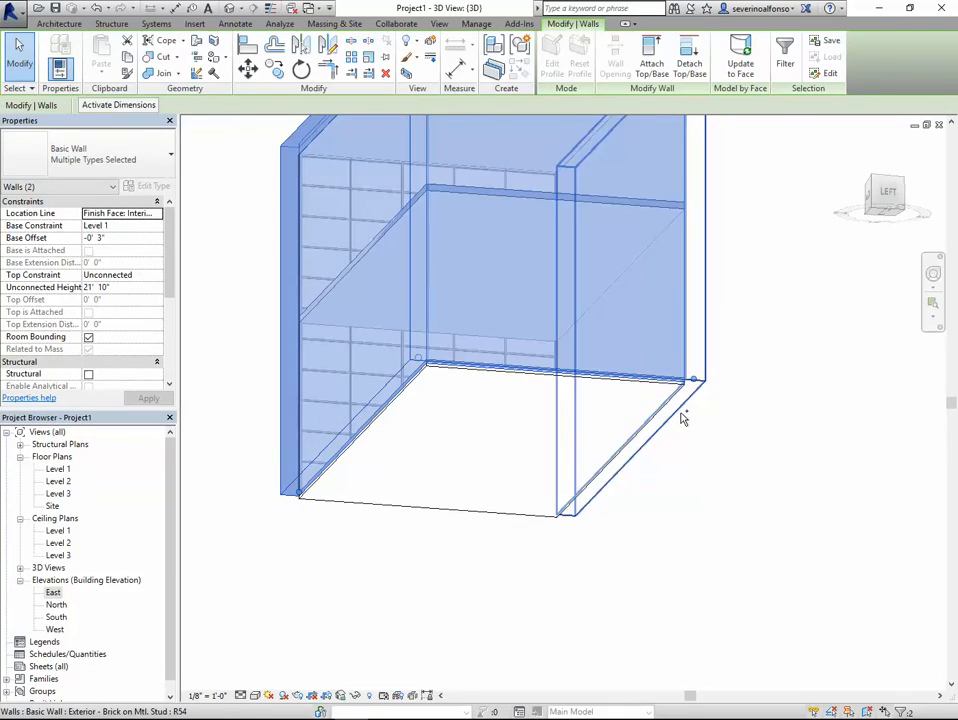
pyautogui.keyDown('ctrl'); pyautogui.click(375, 486); pyautogui.keyUp('ctrl')
pyautogui.keyDown('shift'); pyautogui.moveTo(355, 485); pyautogui.dragTo(684, 487, button='middle'); pyautogui.keyUp('shift')
pyautogui.moveTo(474, 462); pyautogui.dragTo(562, 511, button='middle')
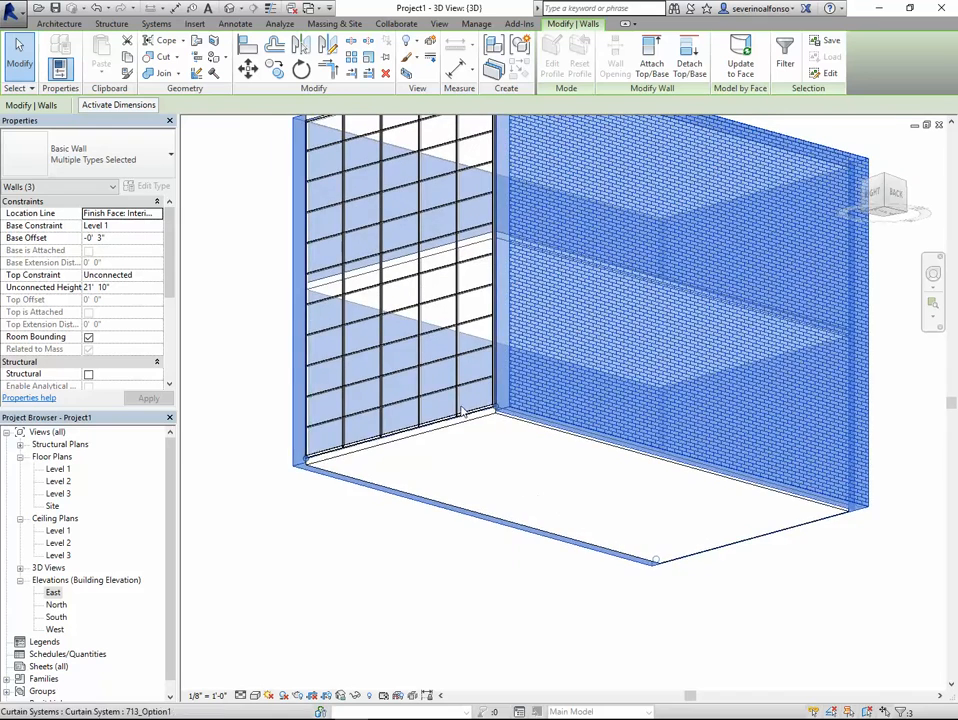
pyautogui.moveTo(462, 410); pyautogui.dragTo(483, 459, button='middle')
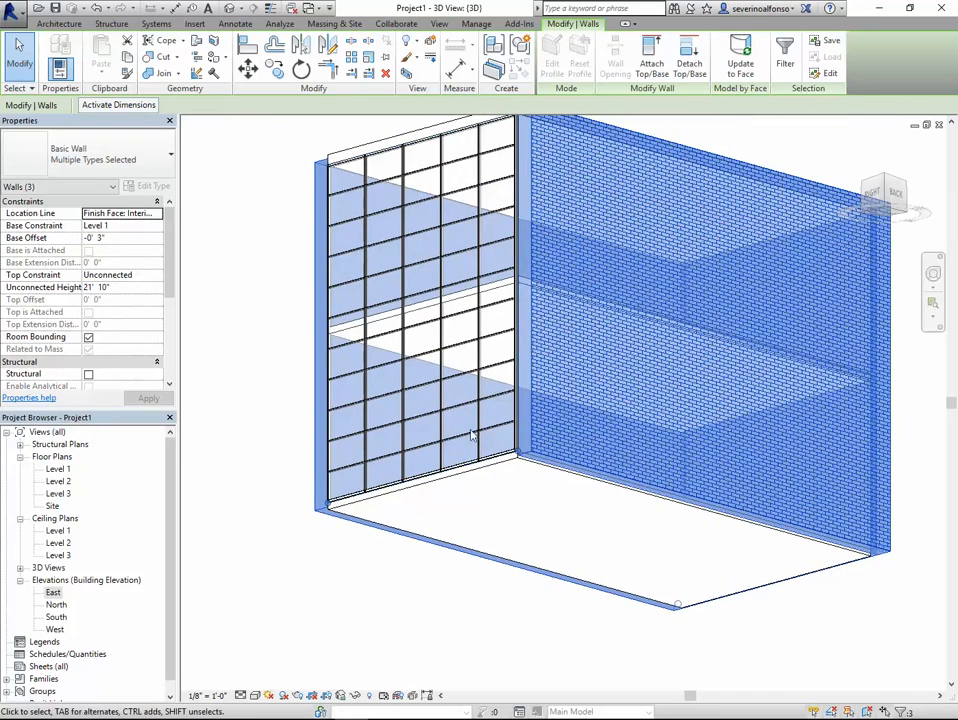
pyautogui.scroll(-1, 499, 412)
pyautogui.moveTo(499, 412); pyautogui.dragTo(473, 447, button='middle')
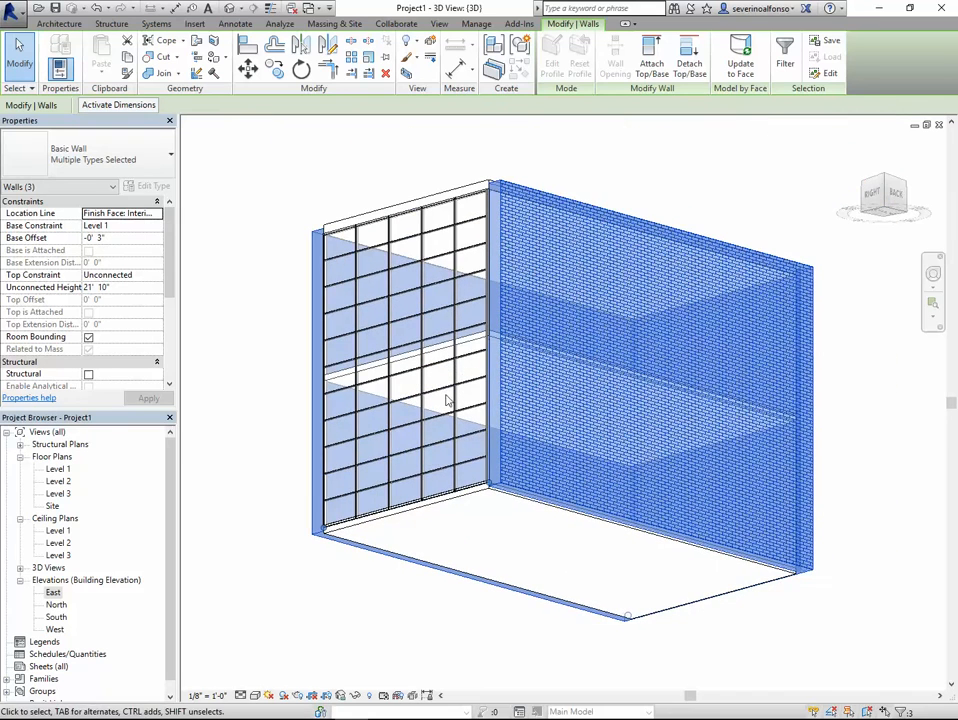
pyautogui.click(100, 240)
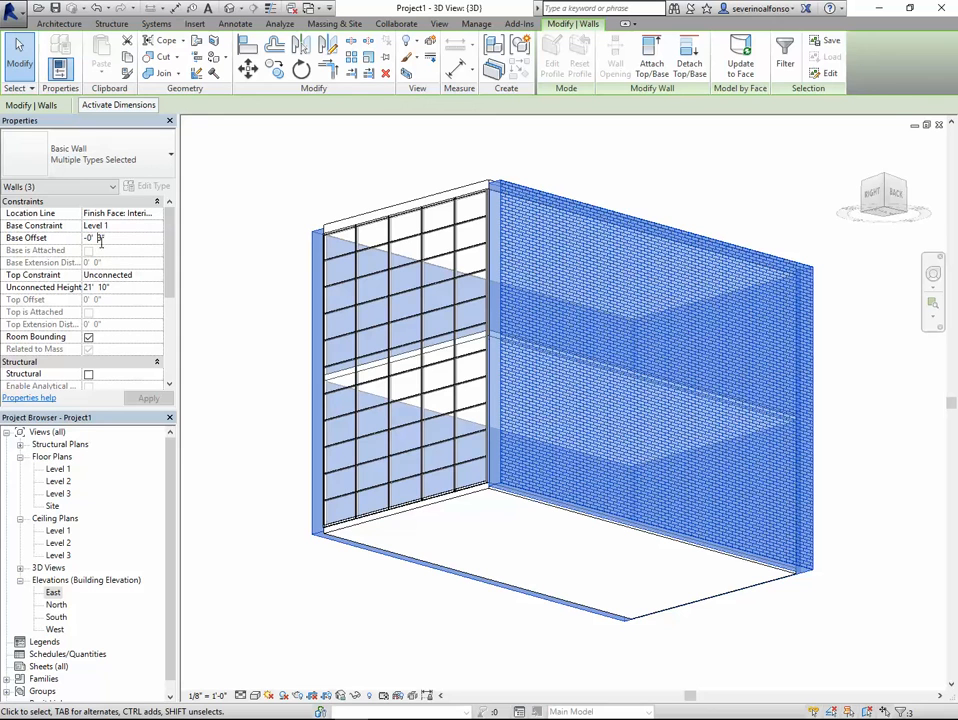
pyautogui.press('BackSpace')
pyautogui.write('5')
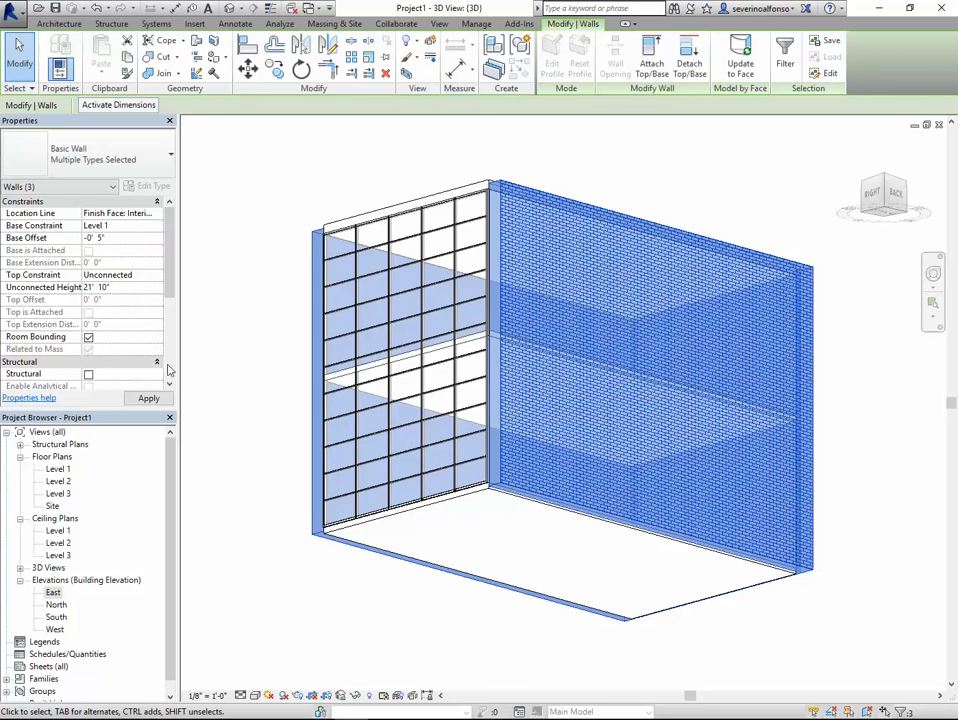
pyautogui.click(148, 398)
pyautogui.click(301, 474)
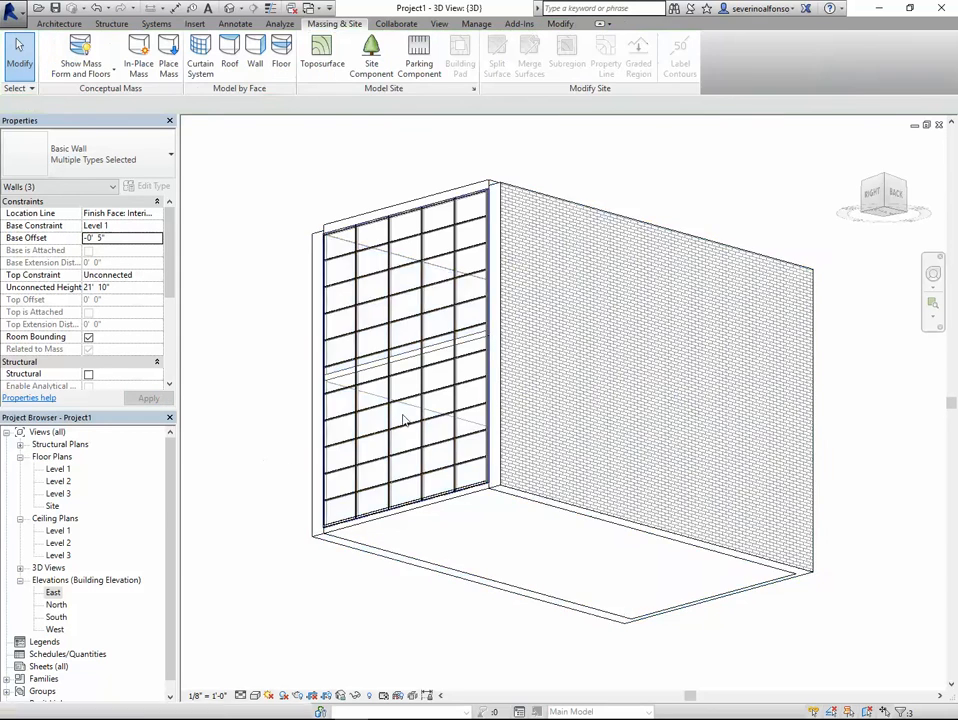
# - Raise the top of the back brick wall to the roof's top face, giving it an unconnected height of 22' 3"
pyautogui.scroll(-2, 404, 420)
pyautogui.keyDown('shift'); pyautogui.moveTo(522, 329); pyautogui.dragTo(419, 434, button='middle'); pyautogui.keyUp('shift')
pyautogui.scroll(5, 421, 365)
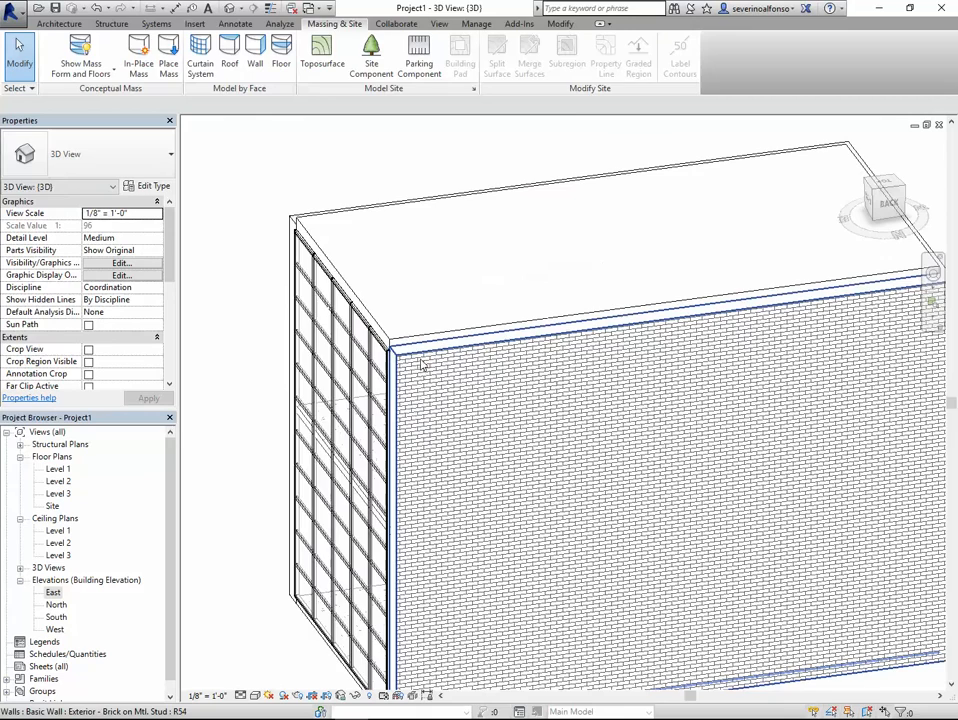
pyautogui.click(421, 365)
pyautogui.scroll(-3, 421, 365)
pyautogui.keyDown('shift'); pyautogui.moveTo(421, 365); pyautogui.dragTo(626, 368, button='middle'); pyautogui.keyUp('shift')
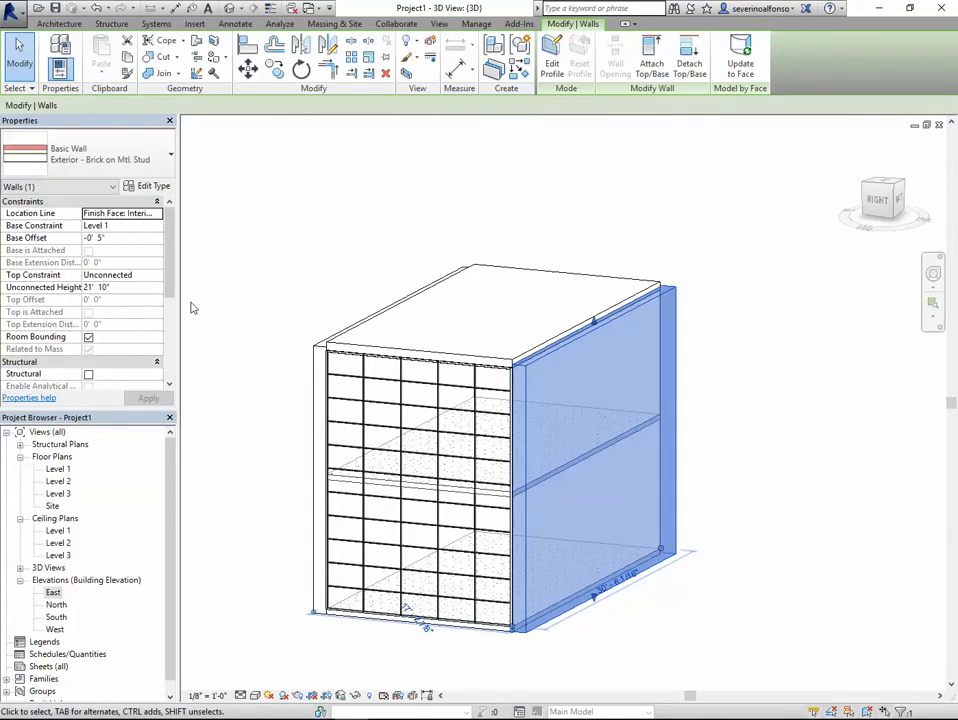
pyautogui.keyDown('shift'); pyautogui.moveTo(480, 340); pyautogui.dragTo(470, 380, button='middle'); pyautogui.keyUp('shift')
pyautogui.scroll(3, 622, 290)
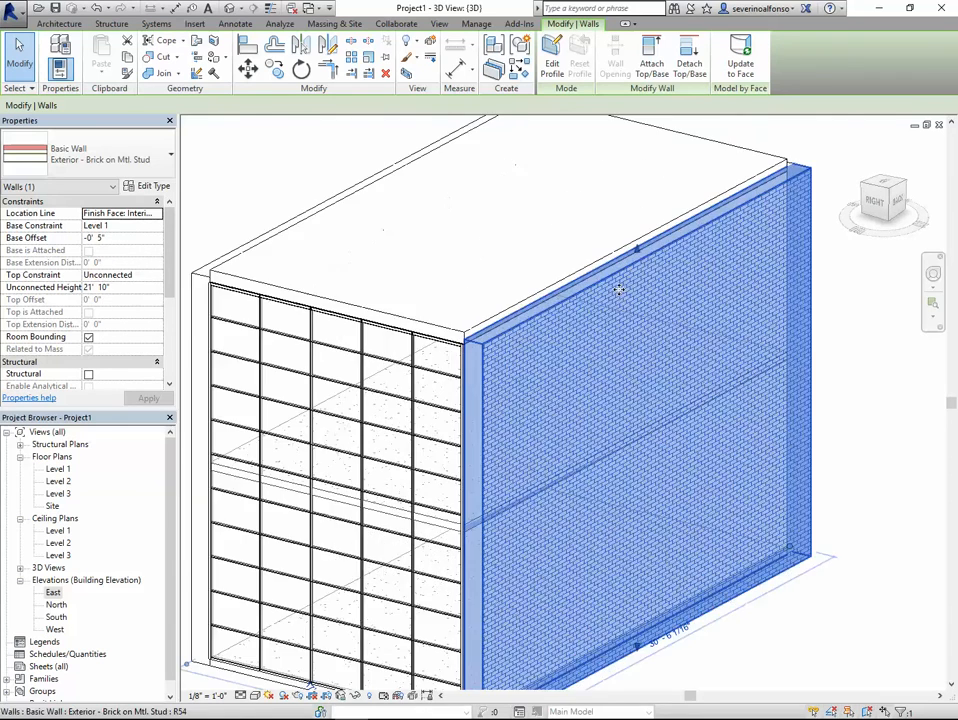
pyautogui.scroll(2, 636, 250)
pyautogui.moveTo(639, 250); pyautogui.dragTo(606, 326)
# - Raise the top of the opposite long brick wall to the roof's top face
pyautogui.scroll(-3, 484, 400)
pyautogui.moveTo(472, 429); pyautogui.dragTo(742, 402, button='middle')
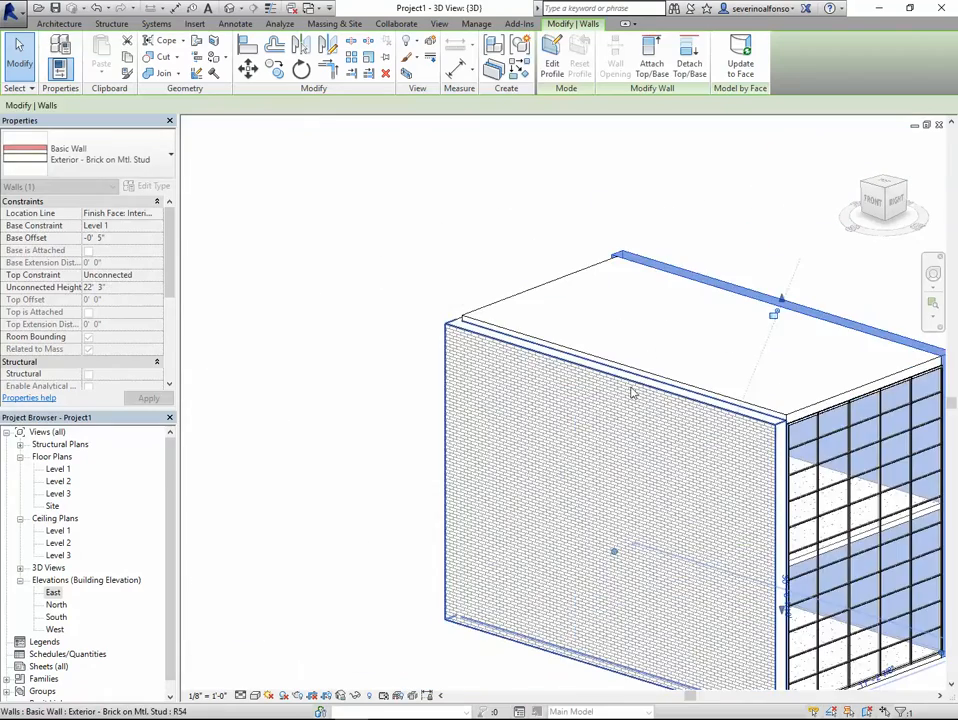
pyautogui.click(631, 382)
pyautogui.scroll(2, 631, 382)
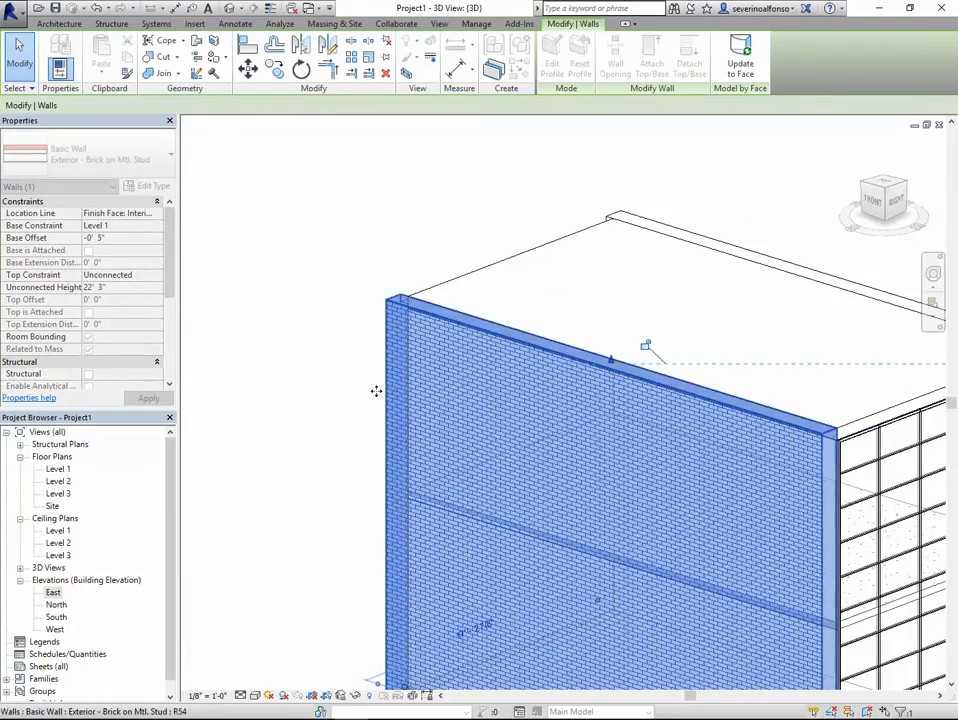
# - Raise the top of the end partition wall, opposite the curtain system, to the roof's top face
pyautogui.keyDown('shift'); pyautogui.moveTo(377, 392); pyautogui.dragTo(368, 444, button='middle'); pyautogui.keyUp('shift')
pyautogui.click(363, 442)
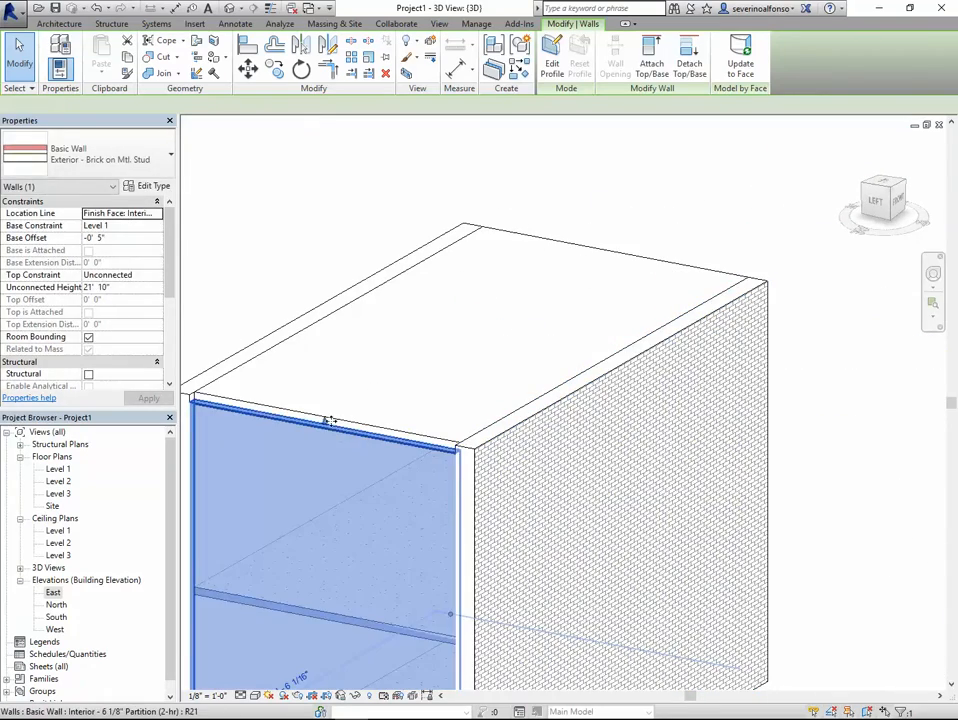
pyautogui.moveTo(325, 421); pyautogui.dragTo(326, 414)
pyautogui.scroll(-1, 528, 500)
pyautogui.click(781, 496)
# - Examine the enclosed building from its curtain-system and brick sides, including the Level 2 floor behind the curtain grid
pyautogui.keyDown('shift'); pyautogui.moveTo(781, 496); pyautogui.dragTo(453, 421, button='middle'); pyautogui.keyUp('shift')
pyautogui.keyDown('shift'); pyautogui.moveTo(536, 386); pyautogui.dragTo(422, 353, button='middle'); pyautogui.keyUp('shift')
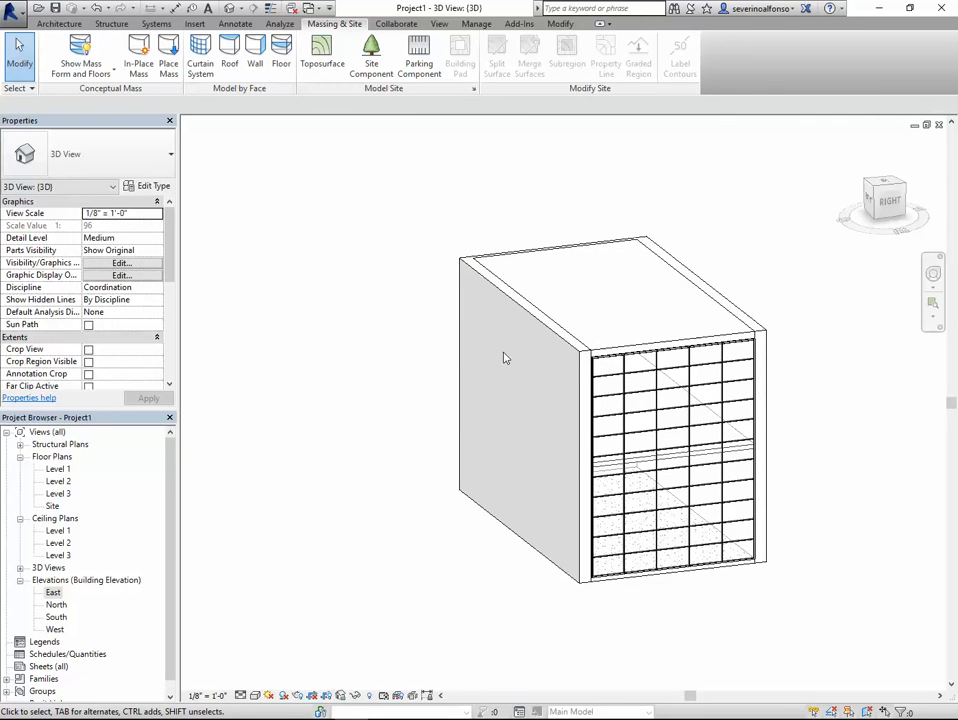
pyautogui.moveTo(690, 470); pyautogui.dragTo(607, 478, button='middle')
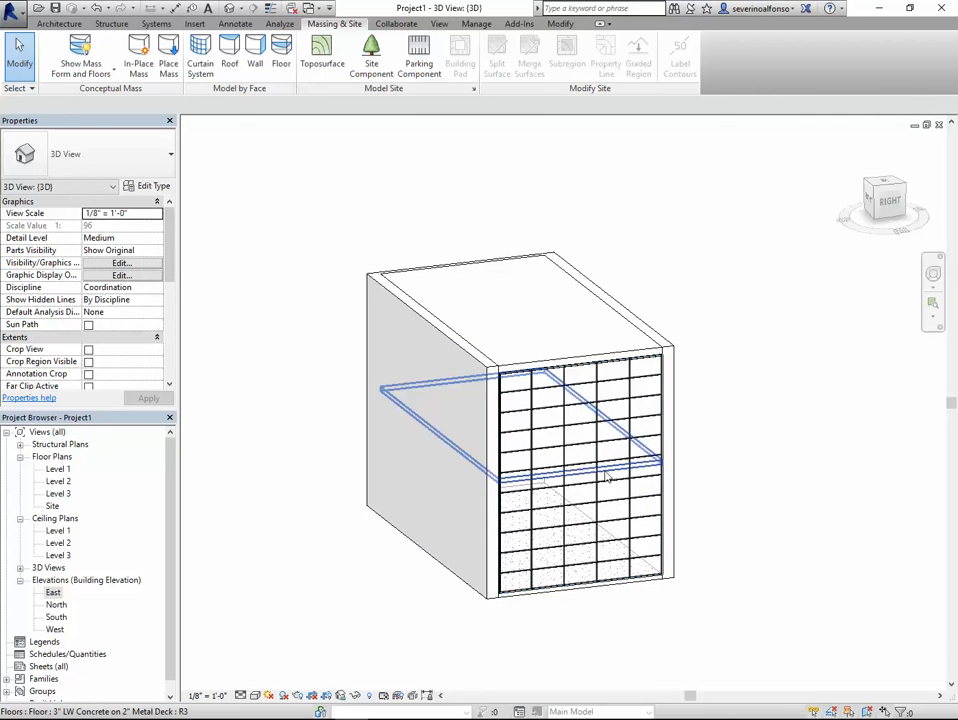
pyautogui.click(606, 477)
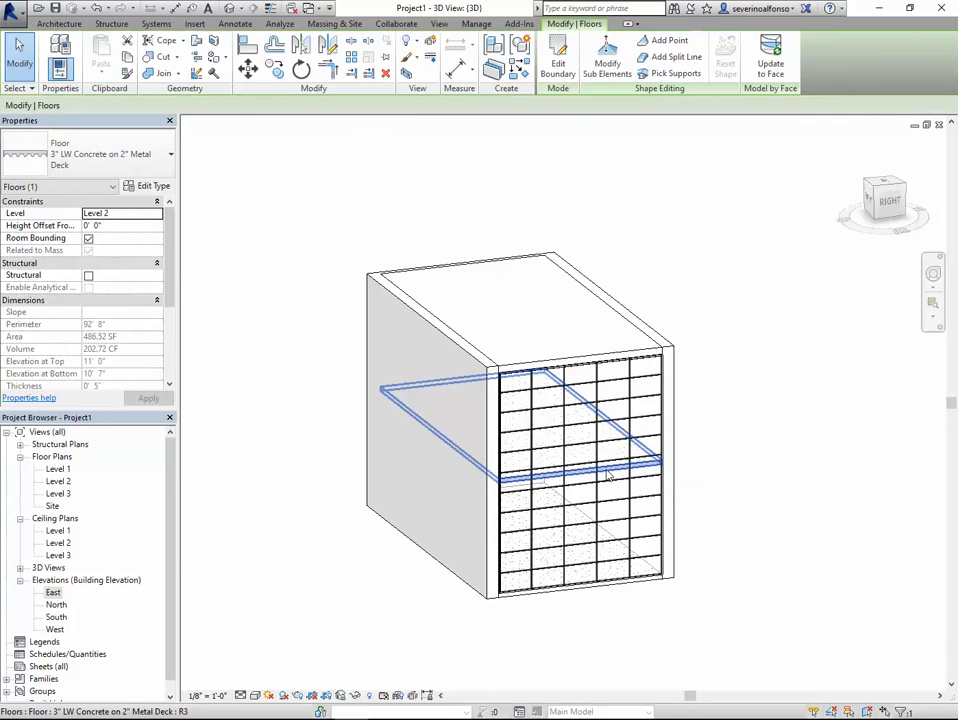
pyautogui.click(738, 478)
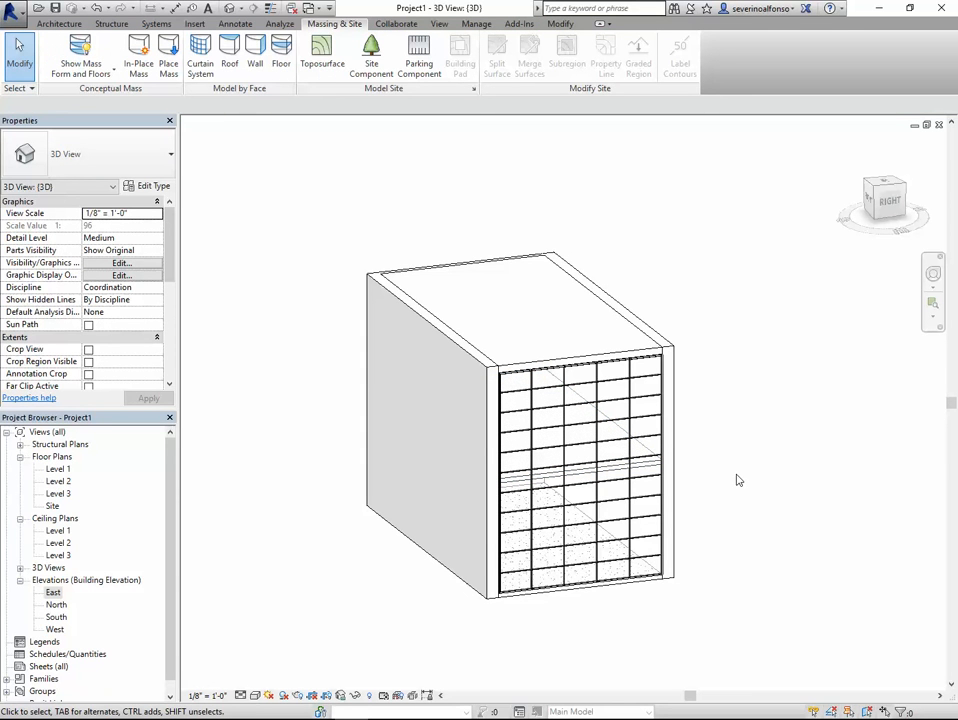
pyautogui.keyDown('shift'); pyautogui.moveTo(715, 418); pyautogui.dragTo(348, 416, button='middle'); pyautogui.keyUp('shift')
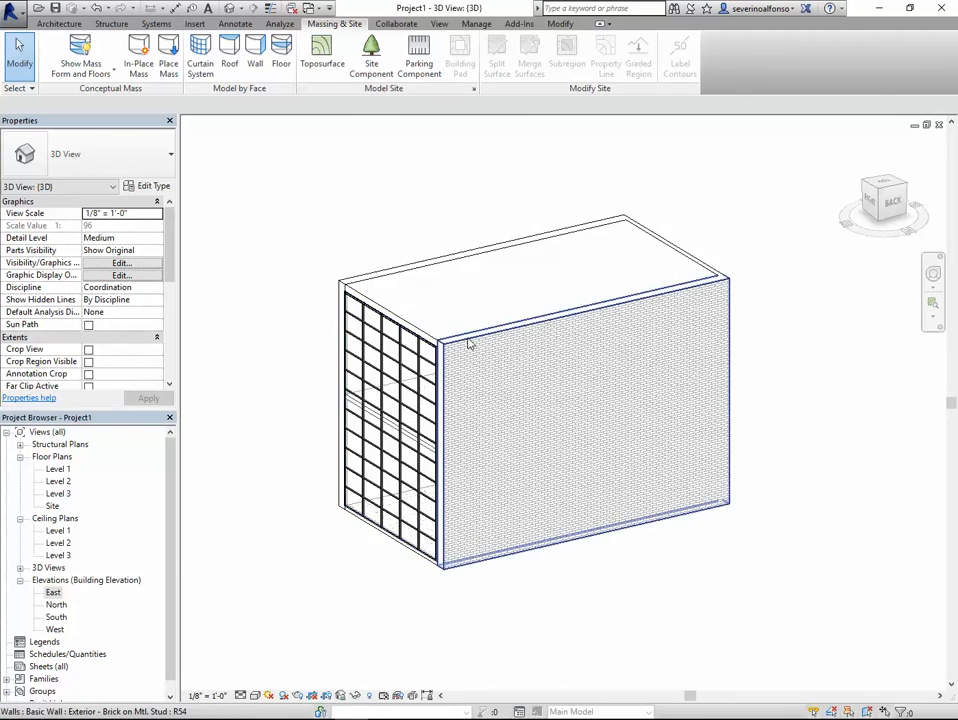
pyautogui.scroll(2, 472, 338)
pyautogui.scroll(-3, 584, 318)
pyautogui.moveTo(714, 264); pyautogui.dragTo(688, 272, button='middle')
# - Select the whole model, review its element categories in the selection filter, then cancel and clear the selection
pyautogui.moveTo(739, 173); pyautogui.dragTo(331, 573)
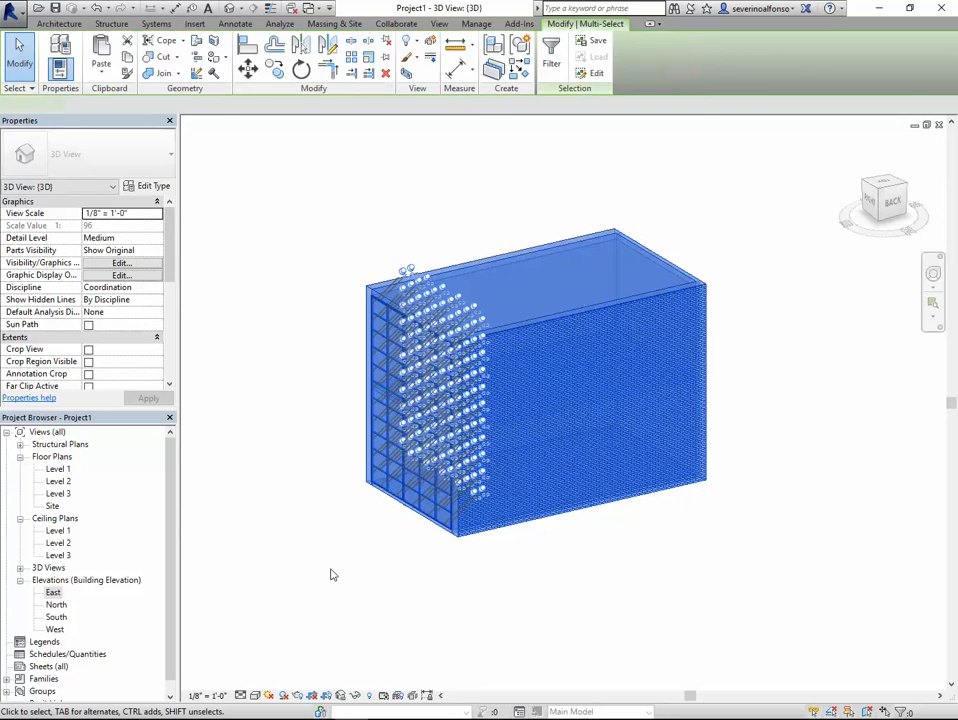
pyautogui.click(551, 52)
pyautogui.moveTo(548, 238); pyautogui.dragTo(763, 141)
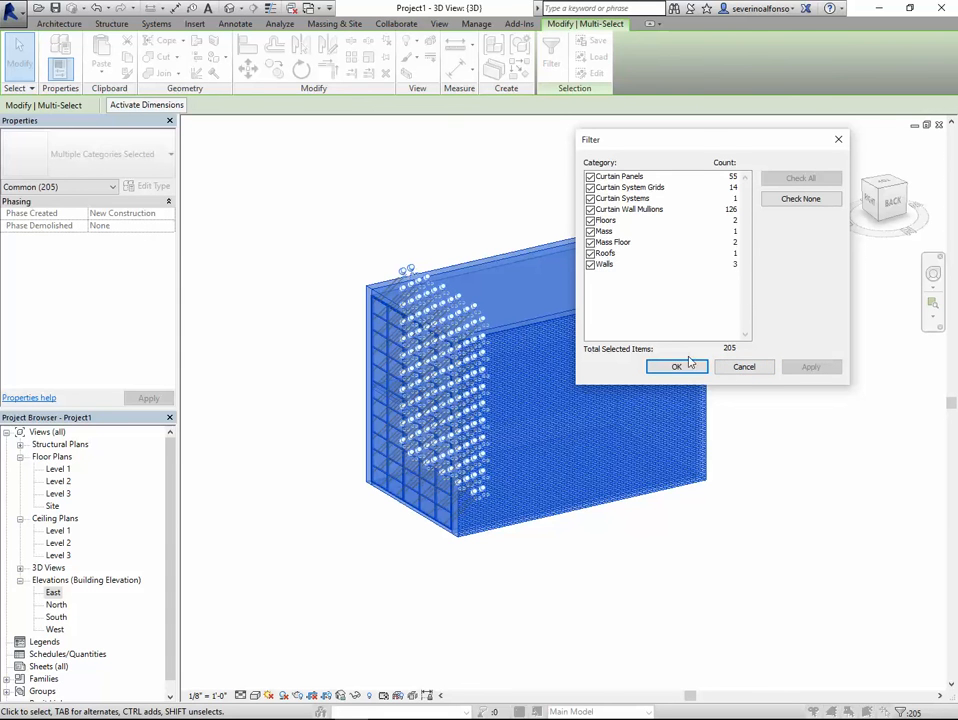
pyautogui.click(746, 369)
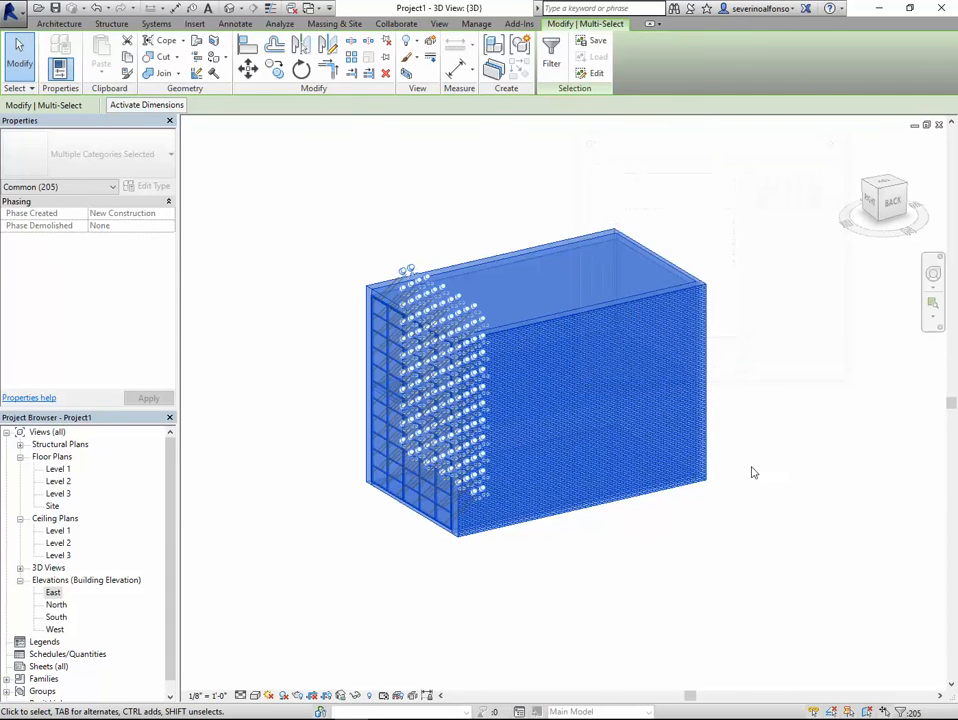
pyautogui.click(752, 467)
pyautogui.moveTo(753, 375); pyautogui.dragTo(718, 374, button='middle')
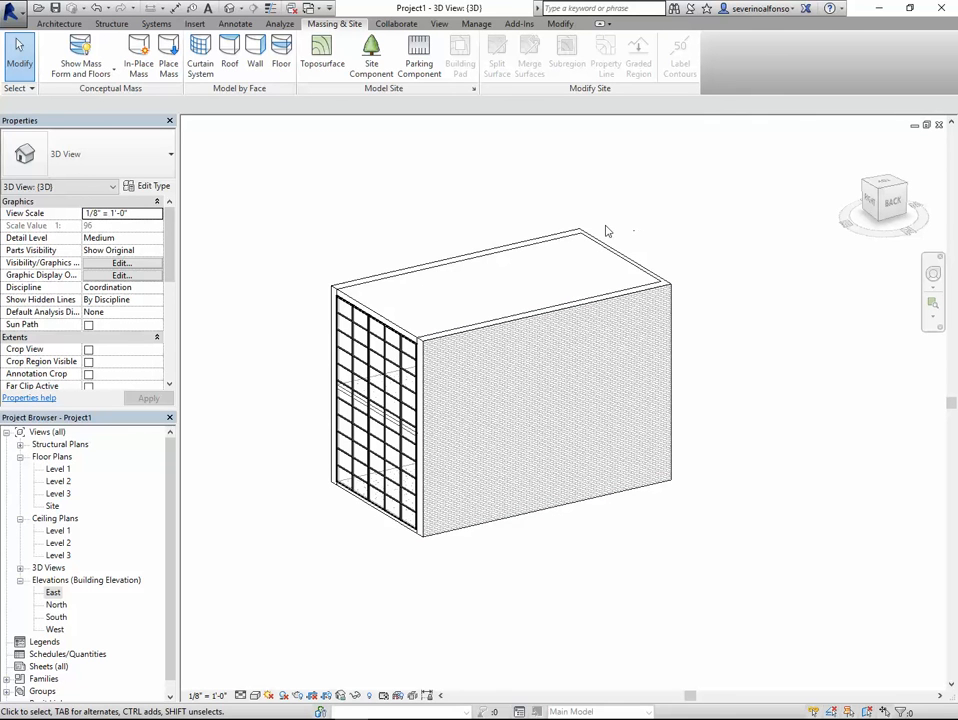
# - Switch mass display to Show Mass by View Settings and open the Level 1 floor plan
pyautogui.click(86, 48)
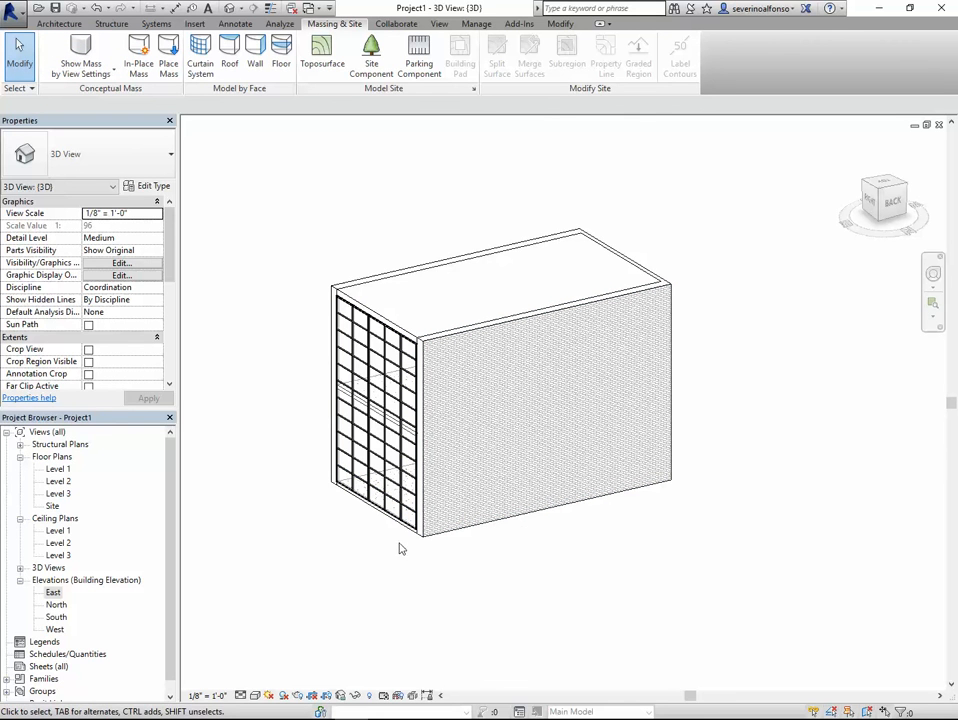
pyautogui.doubleClick(58, 468)
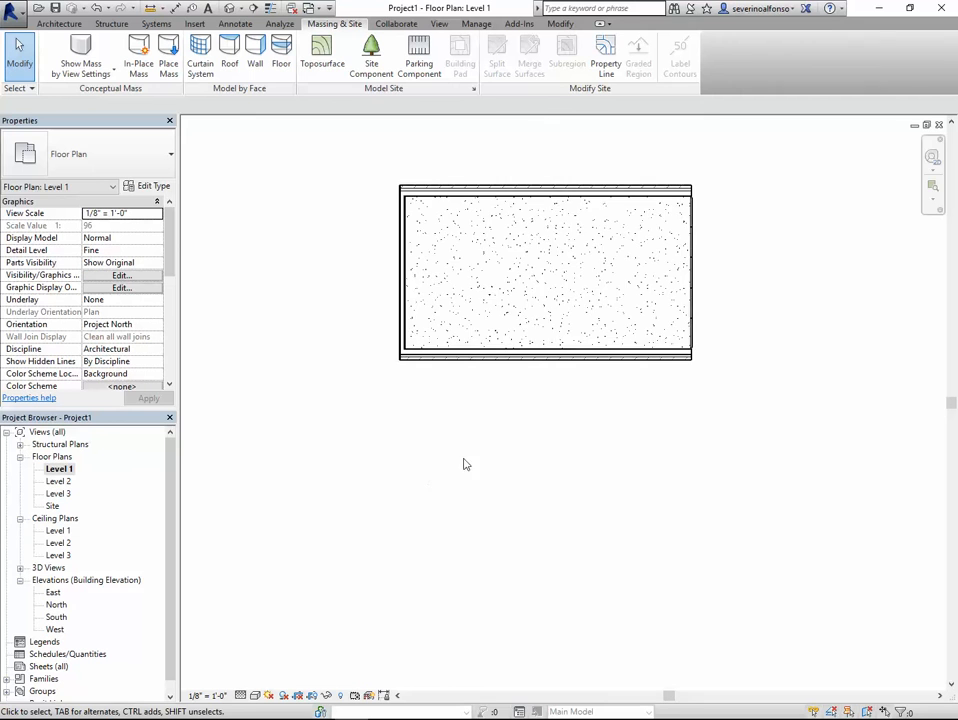
# - Review the Level 1 and Level 2 floor plans, and open the North elevation
pyautogui.scroll(2, 523, 228)
pyautogui.doubleClick(58, 481)
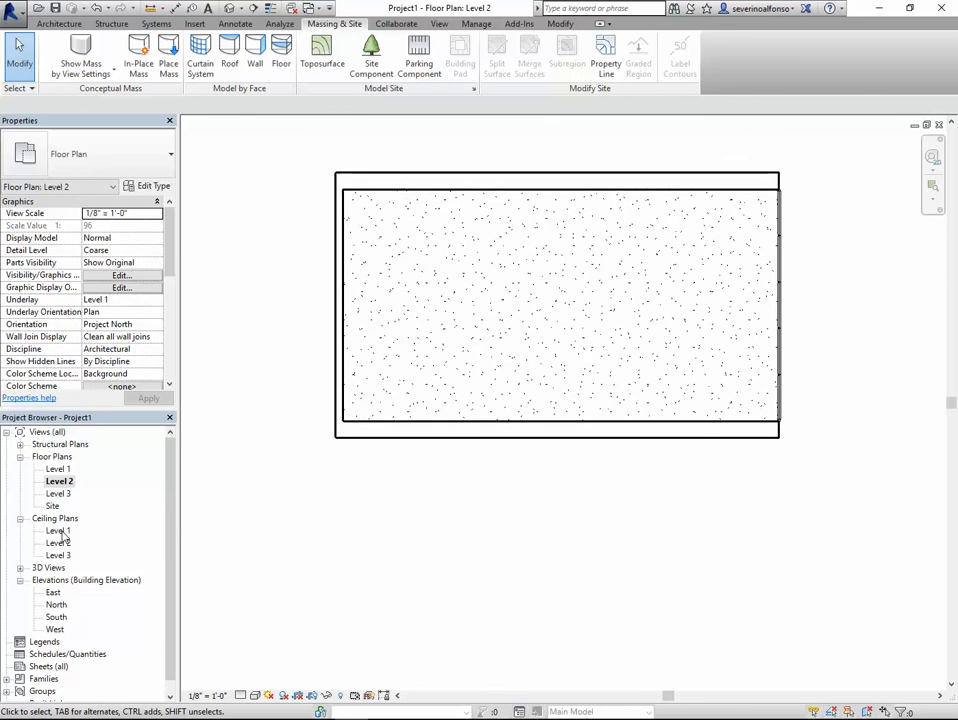
pyautogui.doubleClick(57, 605)
pyautogui.scroll(2, 487, 417)
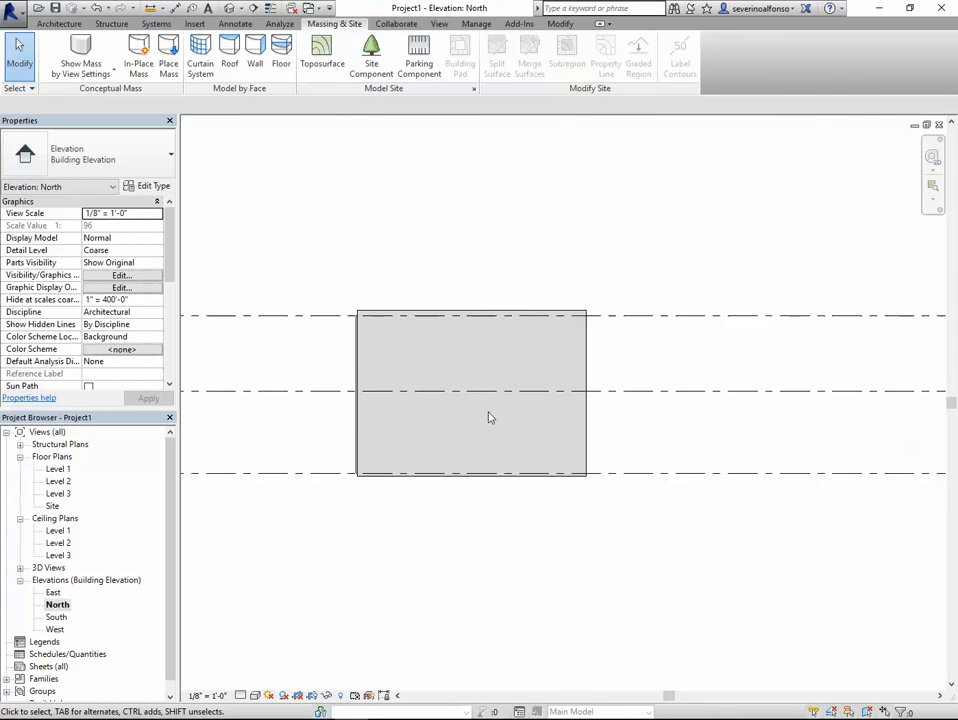
pyautogui.scroll(-2, 487, 417)
# - Shorten the three level lines at both ends to just beyond the building, and check them in the South elevation
pyautogui.click(868, 362)
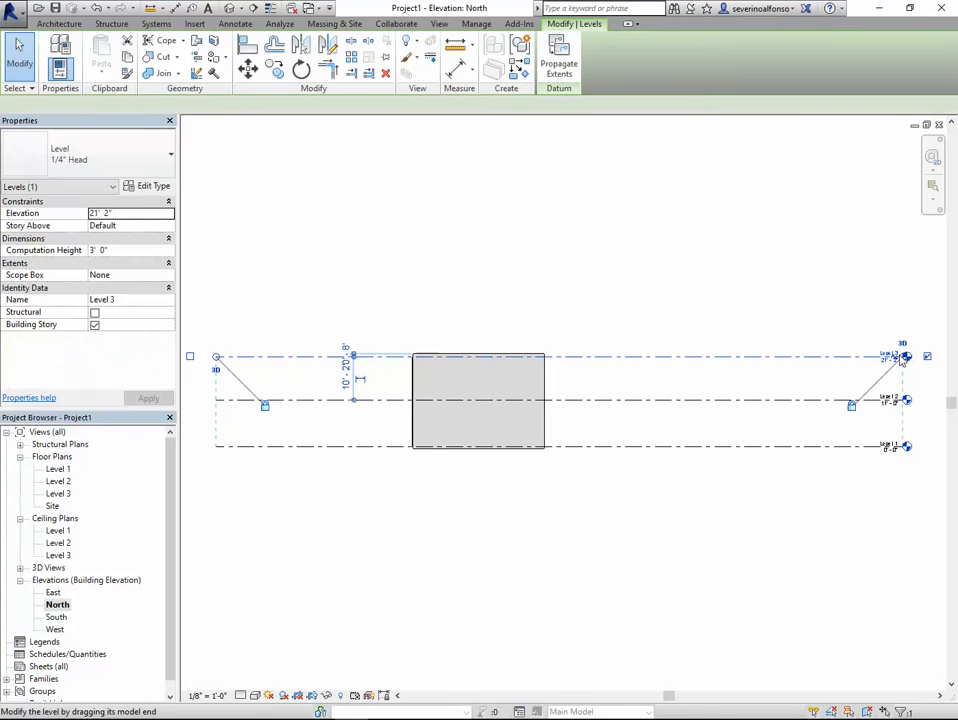
pyautogui.moveTo(906, 356); pyautogui.dragTo(608, 357)
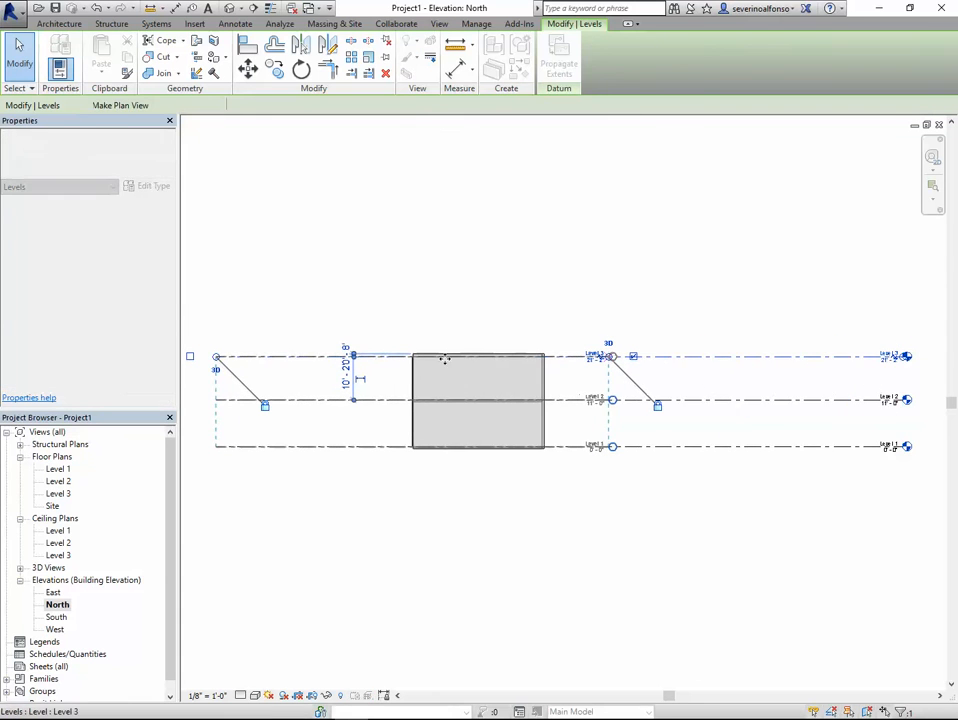
pyautogui.moveTo(216, 358); pyautogui.dragTo(388, 358)
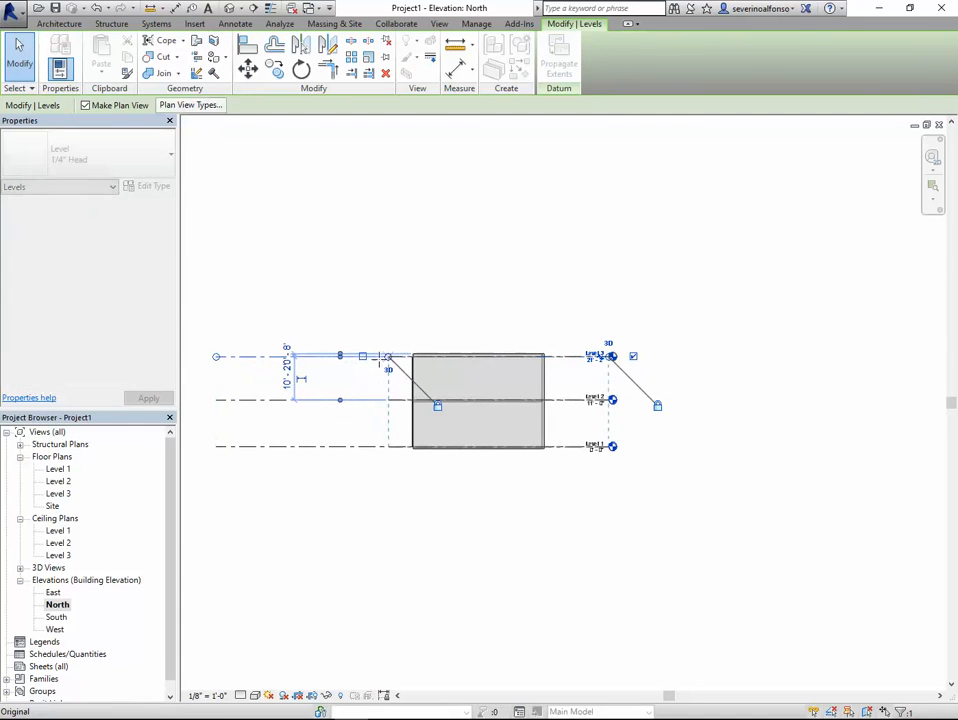
pyautogui.click(530, 530)
pyautogui.scroll(3, 558, 380)
pyautogui.moveTo(538, 428); pyautogui.dragTo(648, 407, button='middle')
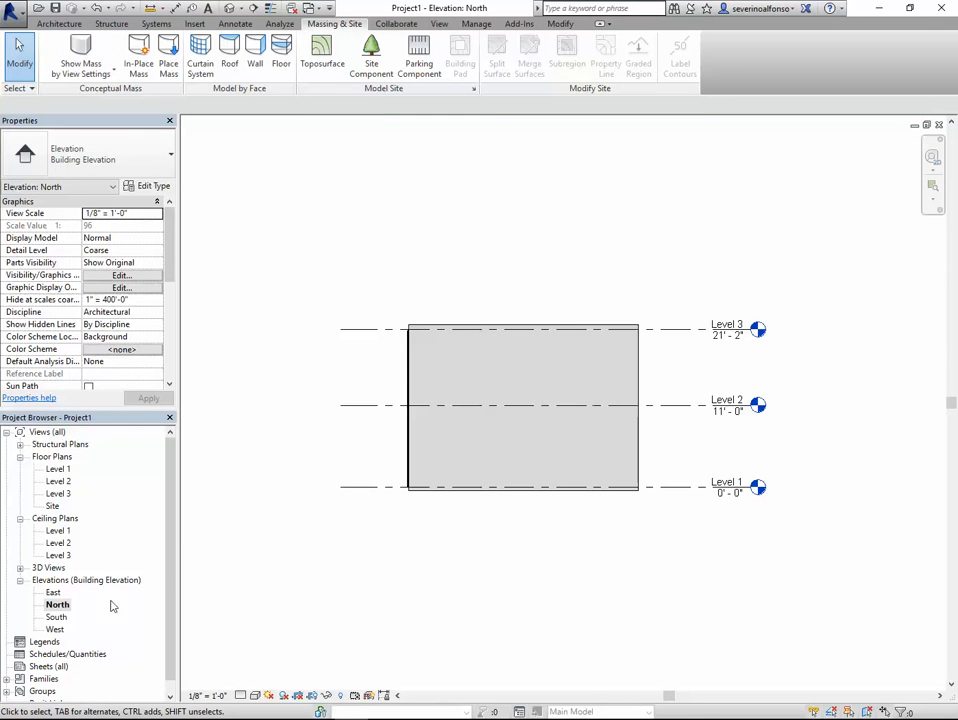
pyautogui.doubleClick(56, 618)
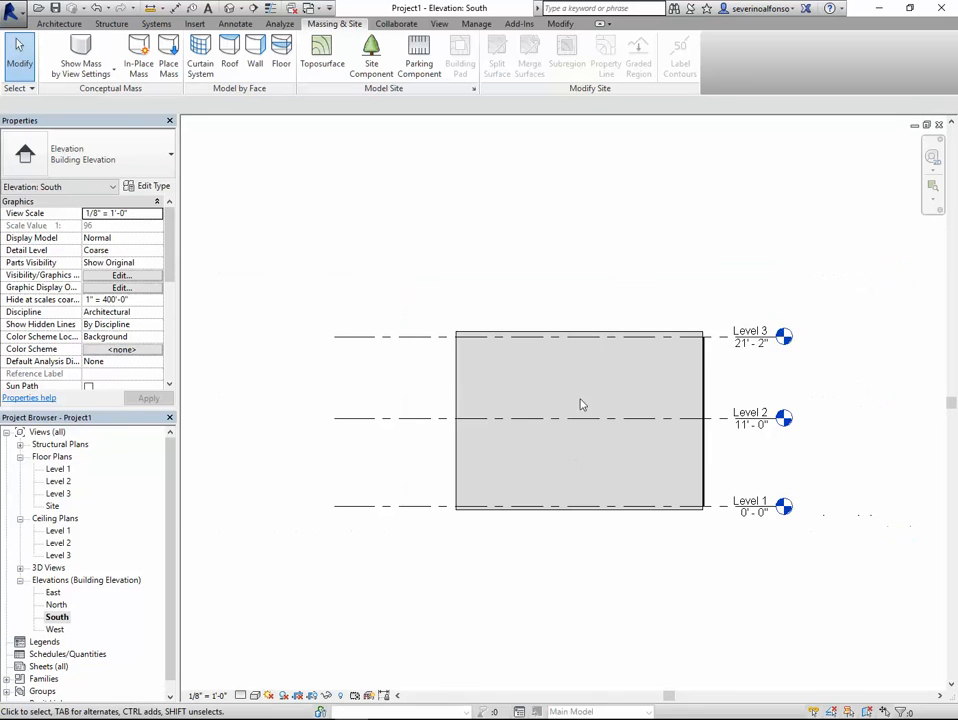
# - In the Level 1 floor plan, draw a building section across the middle of the building's width, looking toward the curtain system
pyautogui.doubleClick(58, 469)
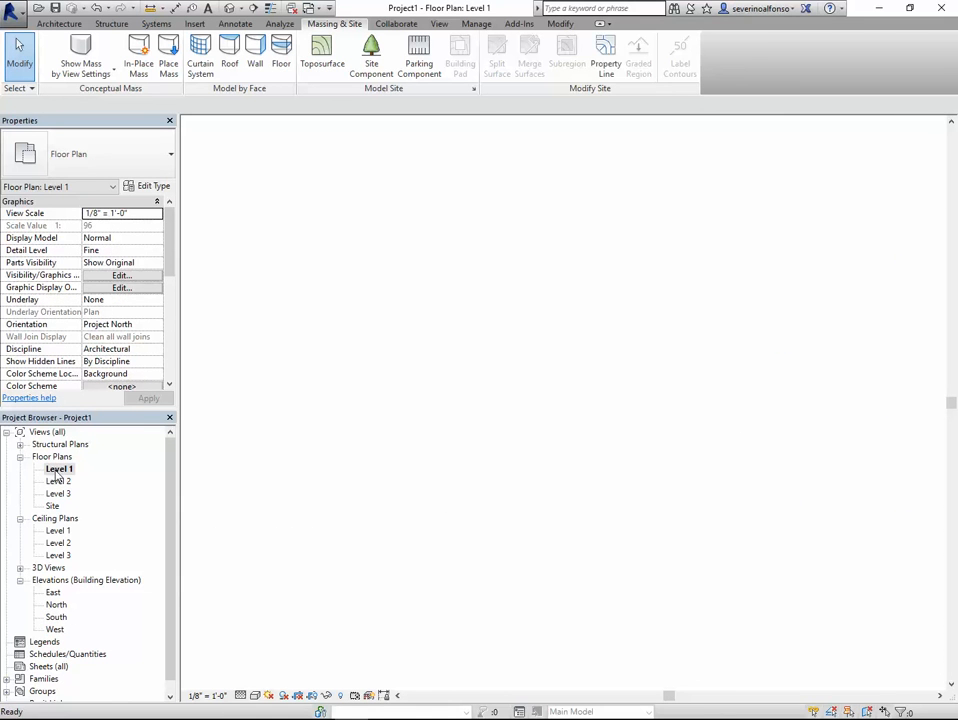
pyautogui.scroll(-1, 455, 381)
pyautogui.moveTo(455, 381); pyautogui.dragTo(444, 519, button='middle')
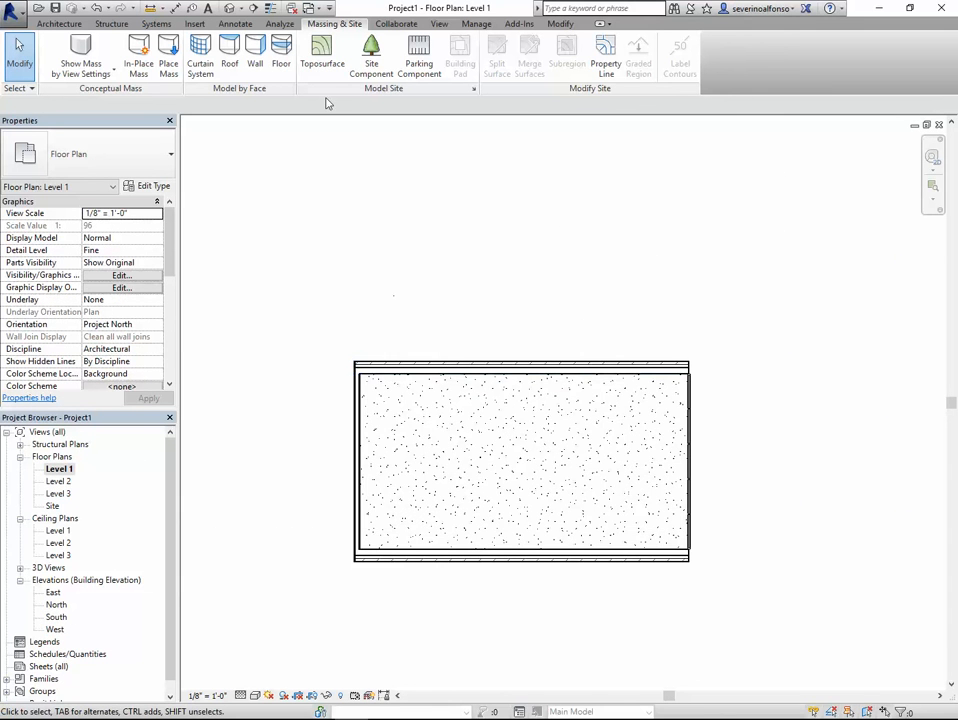
pyautogui.scroll(-1, 510, 277)
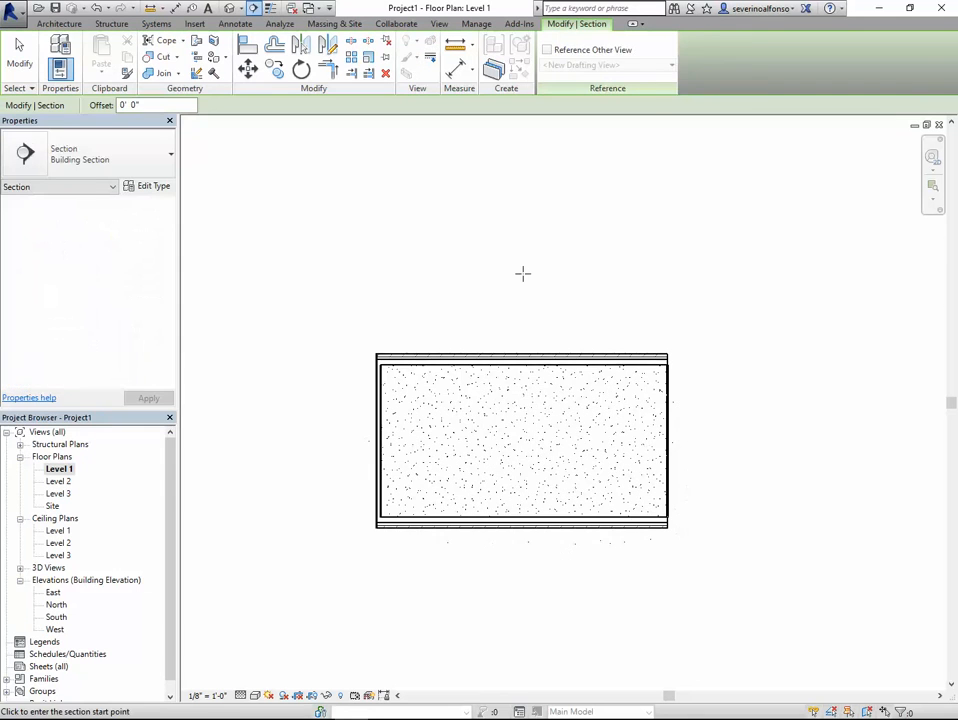
pyautogui.click(522, 274)
pyautogui.click(522, 605)
pyautogui.press('Escape')
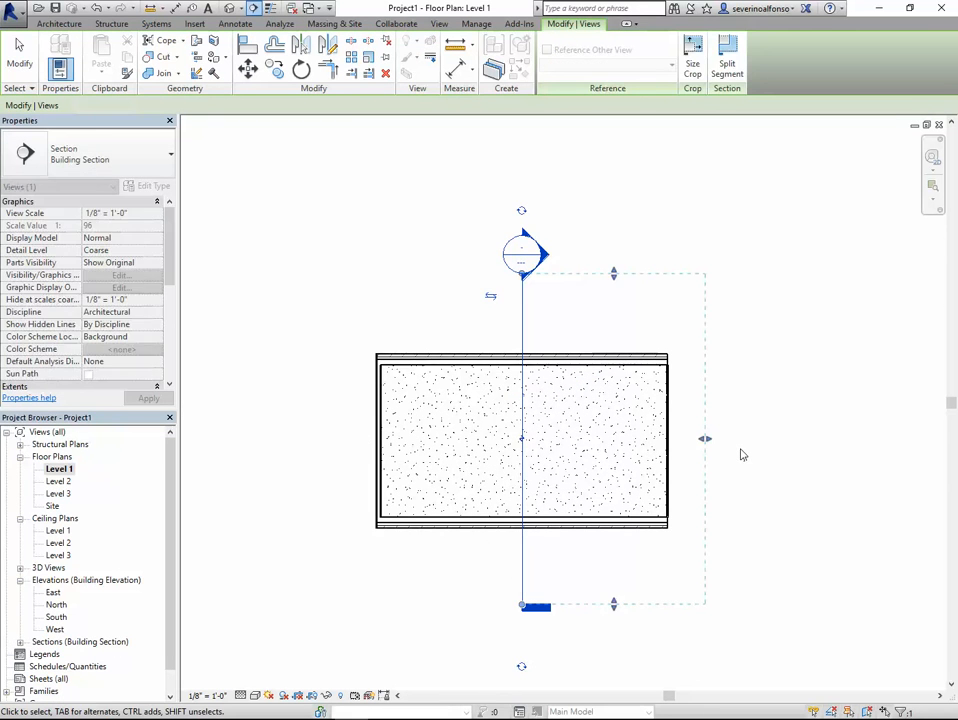
pyautogui.press('Escape')
# - Draw a second building section lengthwise through the middle of the building, perpendicular to the first and looking south
pyautogui.click(253, 9)
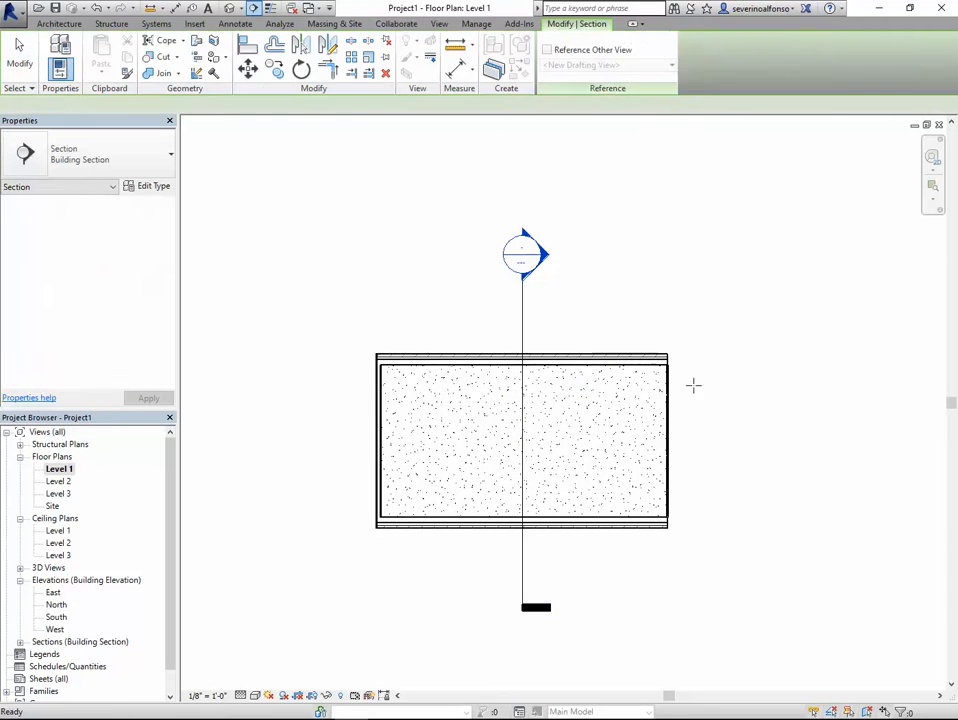
pyautogui.click(838, 445)
pyautogui.click(242, 444)
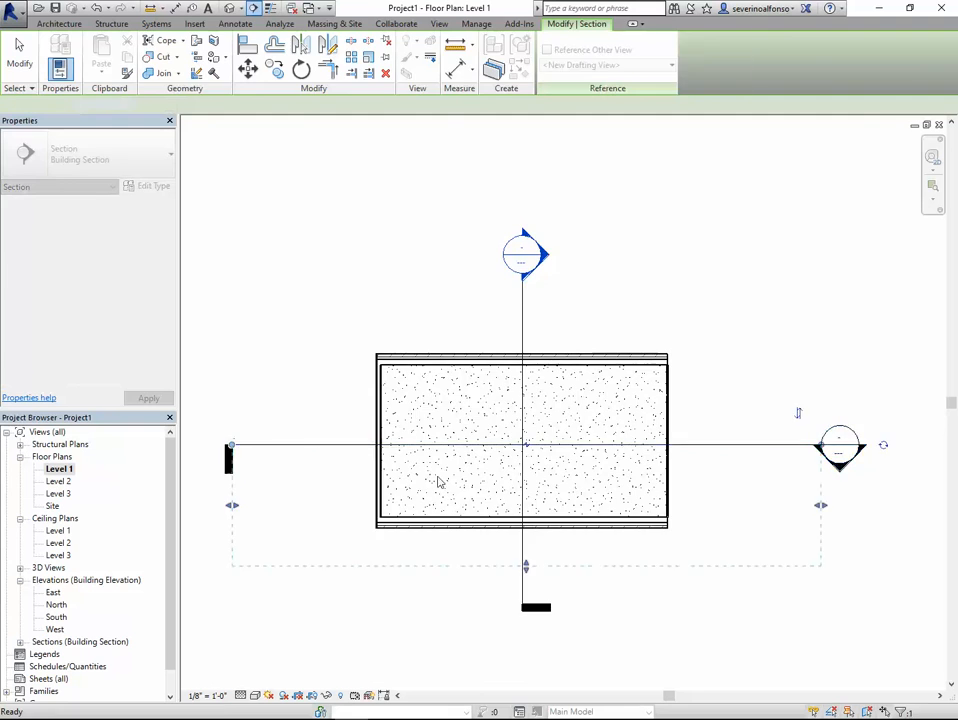
pyautogui.press('Escape')
pyautogui.scroll(-1, 757, 488)
pyautogui.press('Escape')
pyautogui.scroll(1, 668, 403)
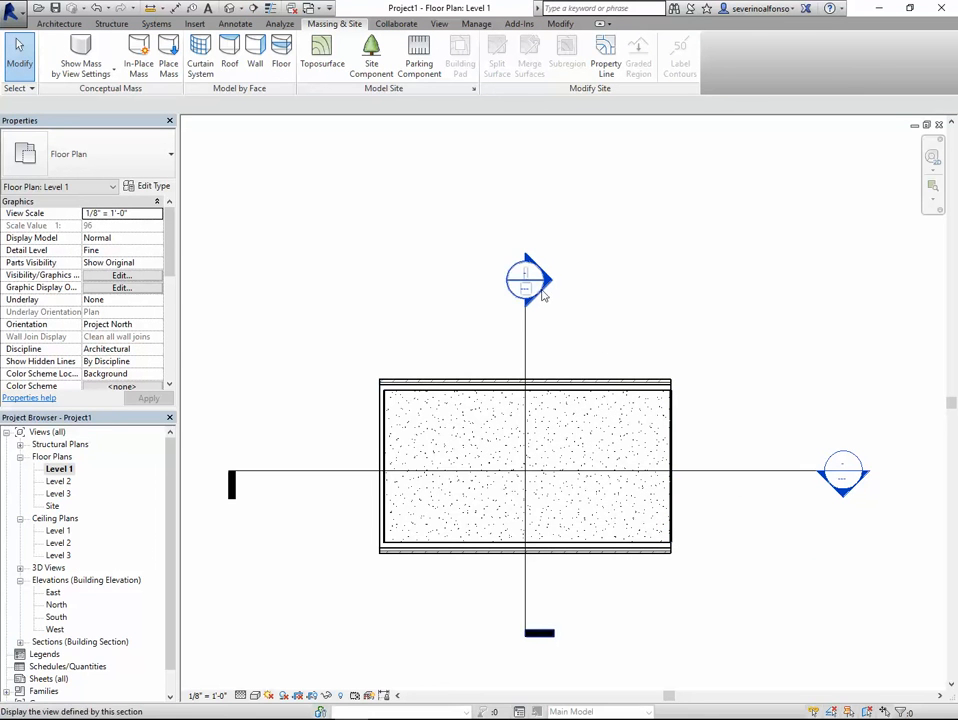
# - View Section 1 from the list of building sections, and reopen it through its section head in the Level 1 floor plan
pyautogui.click(20, 642)
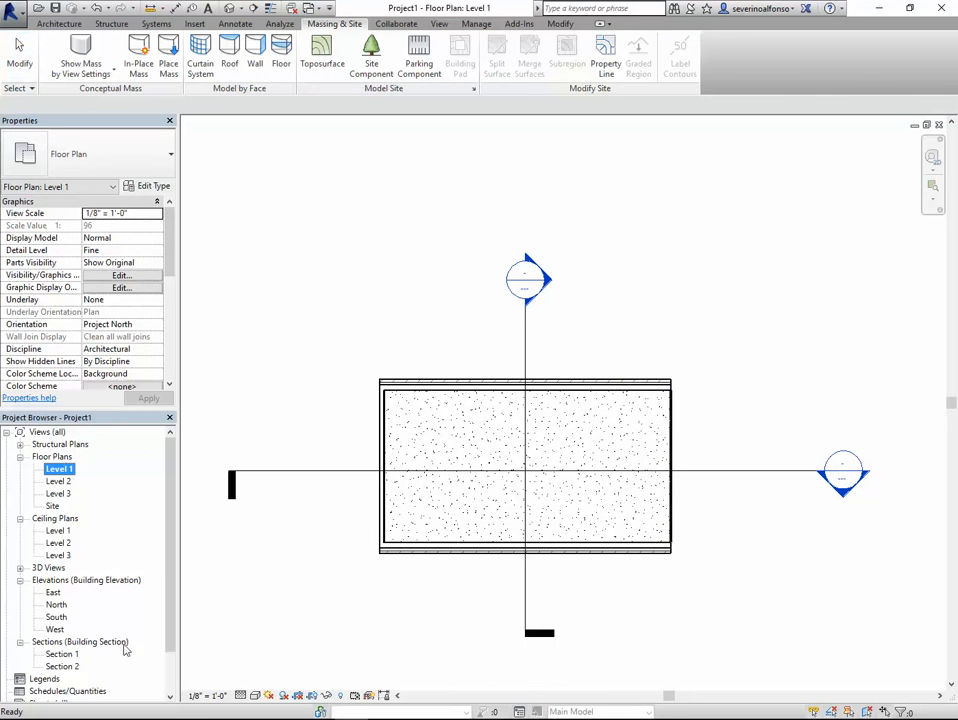
pyautogui.doubleClick(62, 654)
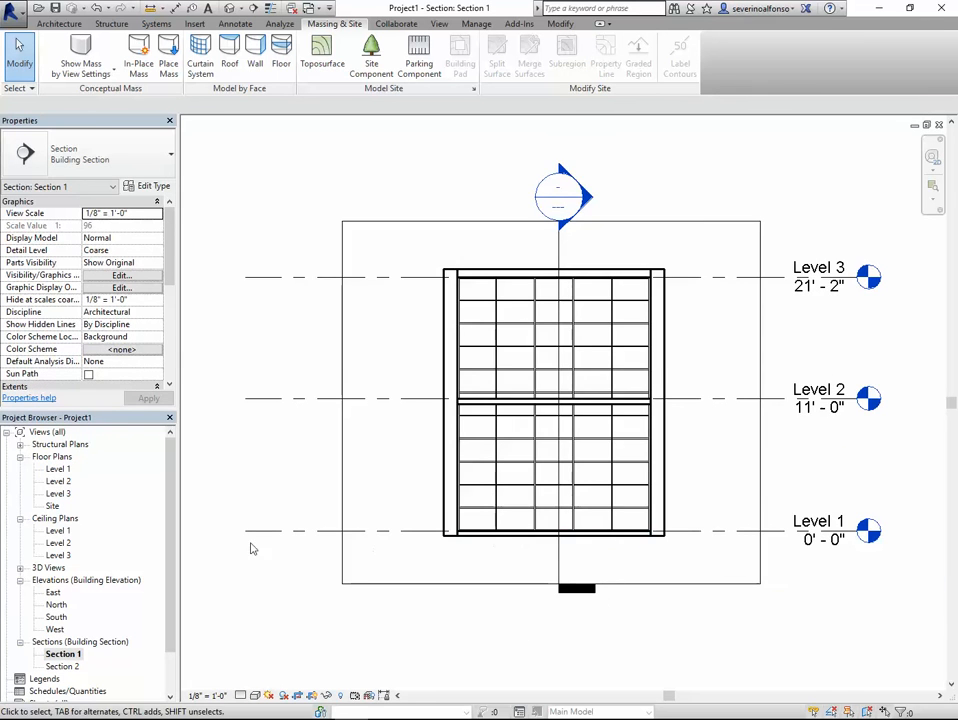
pyautogui.doubleClick(58, 469)
pyautogui.scroll(3, 545, 275)
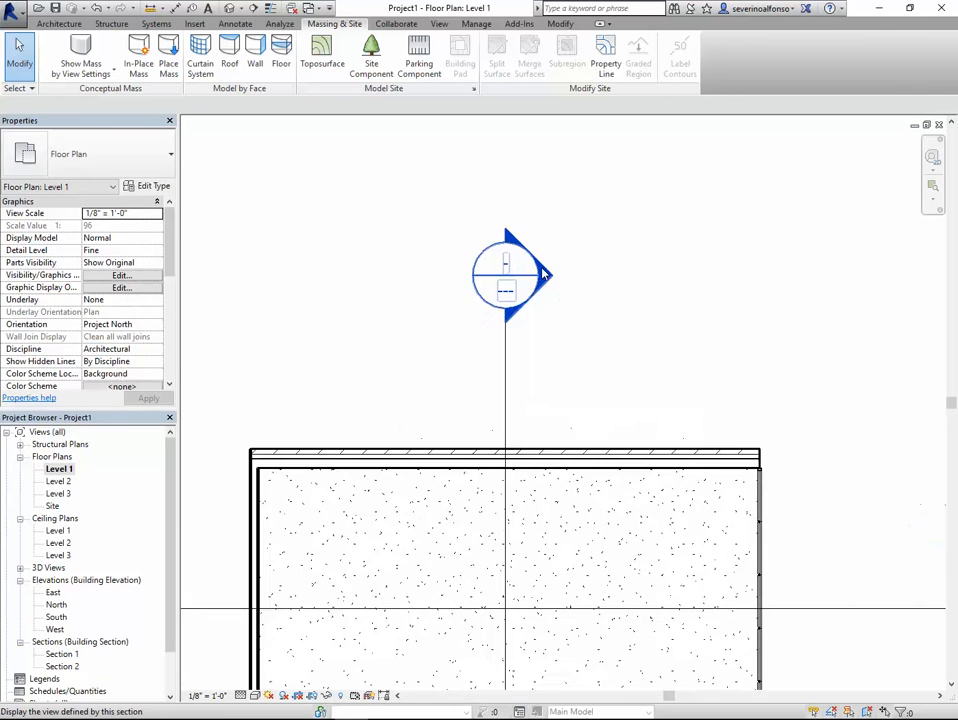
pyautogui.scroll(1, 545, 275)
pyautogui.doubleClick(540, 275)
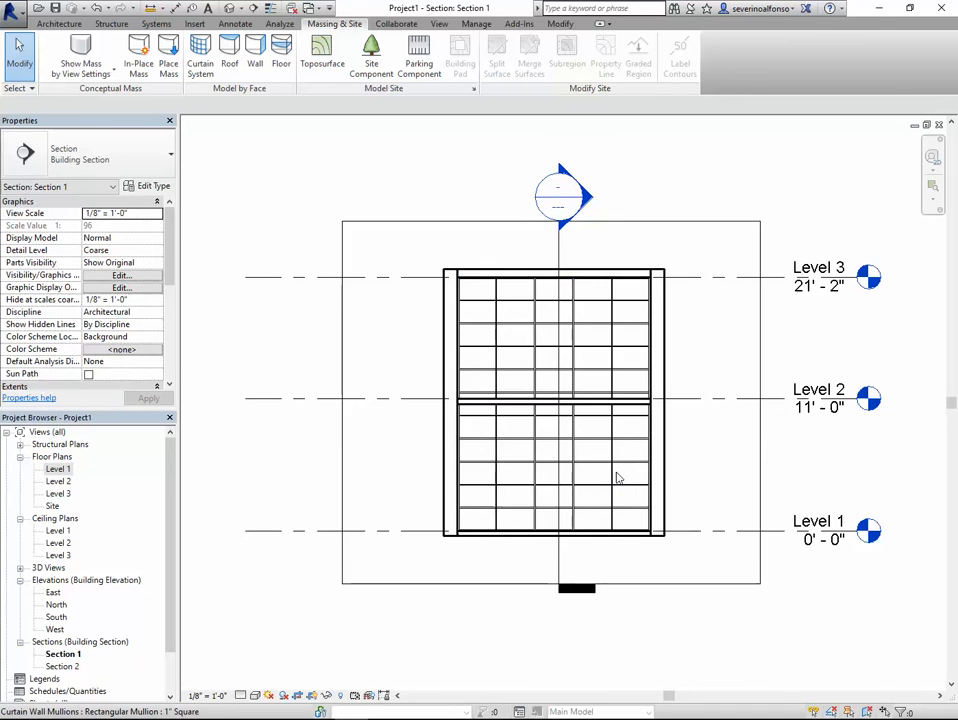
pyautogui.scroll(-2, 632, 462)
pyautogui.click(677, 285)
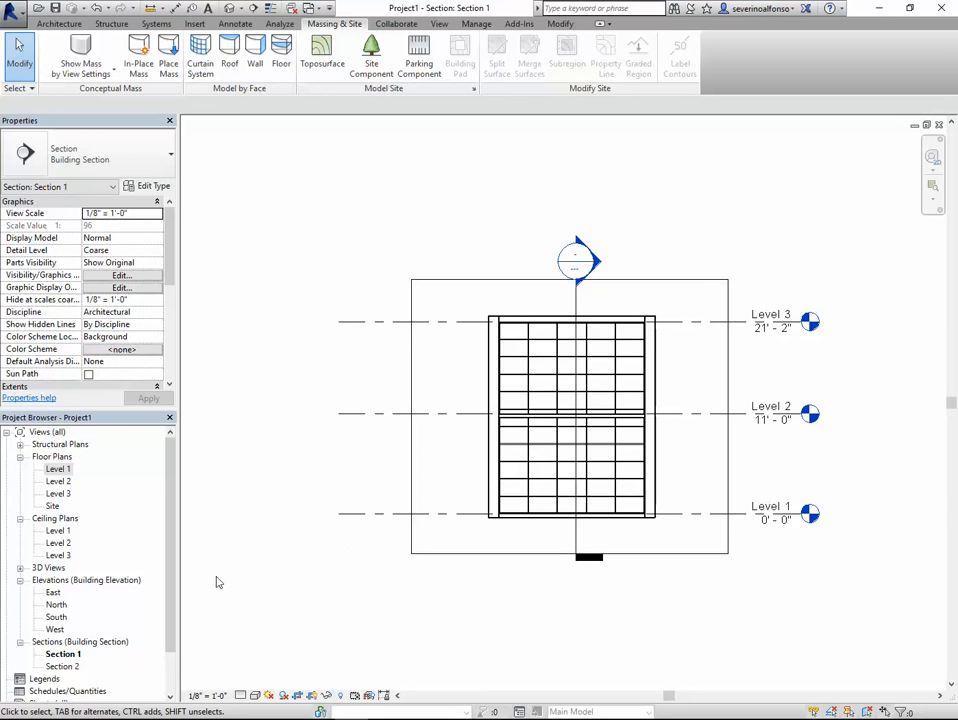
# - Return to the Level 1 floor plan and examine the walls and floor around both section lines
pyautogui.doubleClick(58, 468)
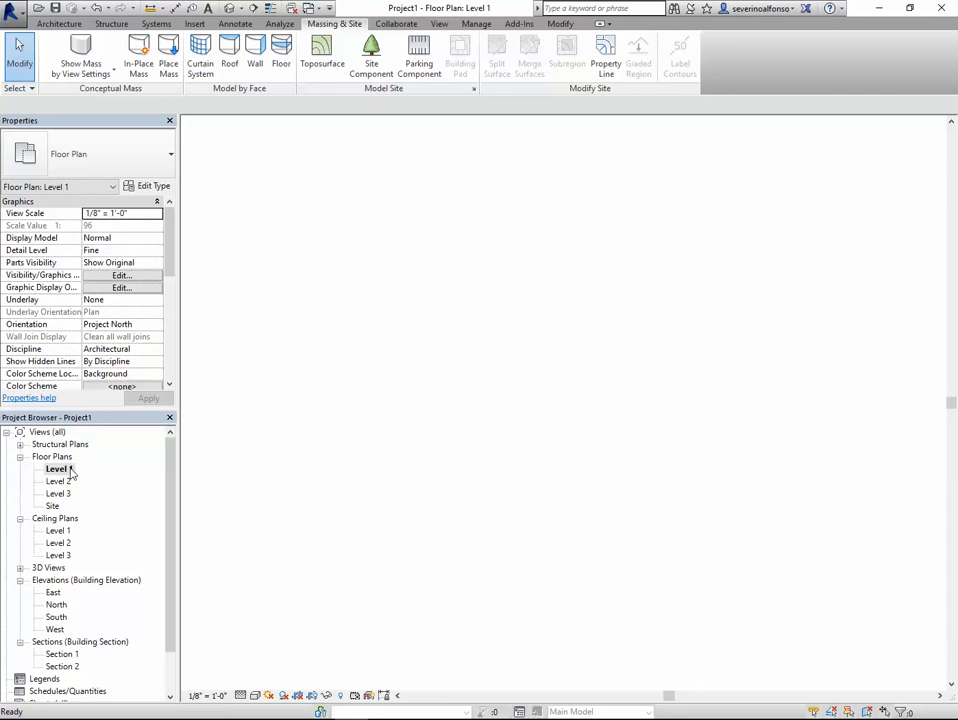
pyautogui.scroll(-2, 408, 505)
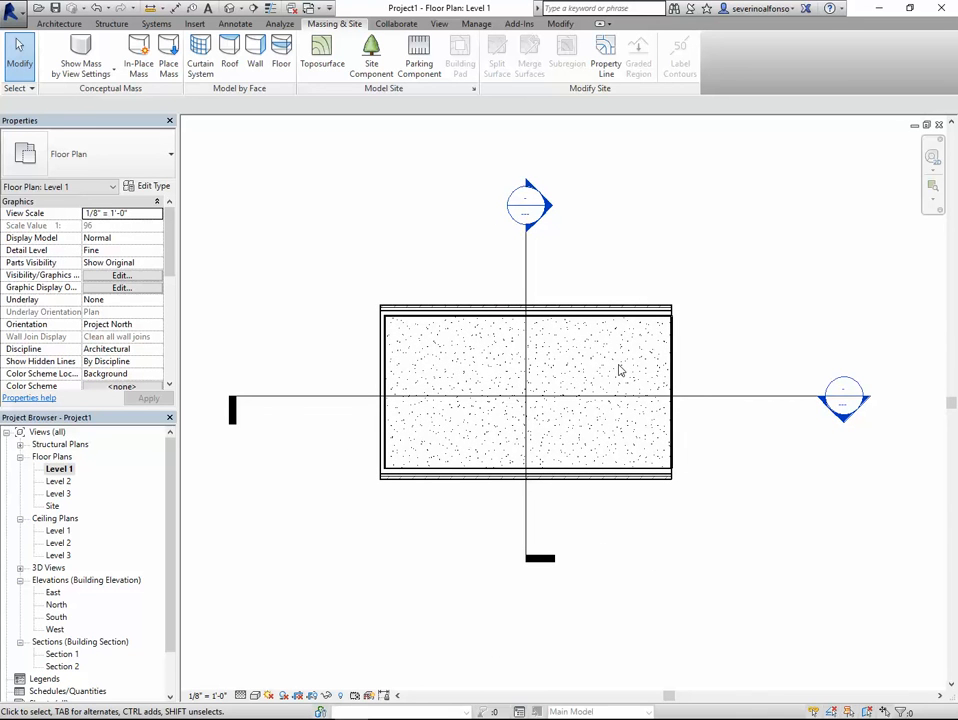
pyautogui.scroll(1, 517, 438)
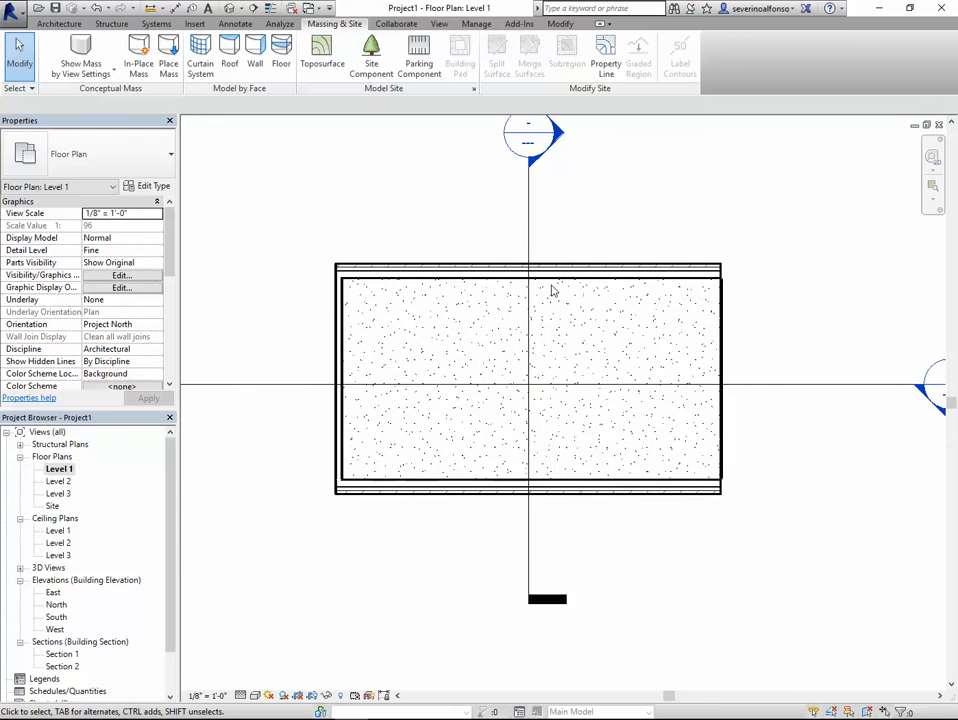
pyautogui.scroll(1, 593, 231)
pyautogui.moveTo(593, 231); pyautogui.dragTo(610, 304, button='middle')
pyautogui.scroll(-2, 610, 304)
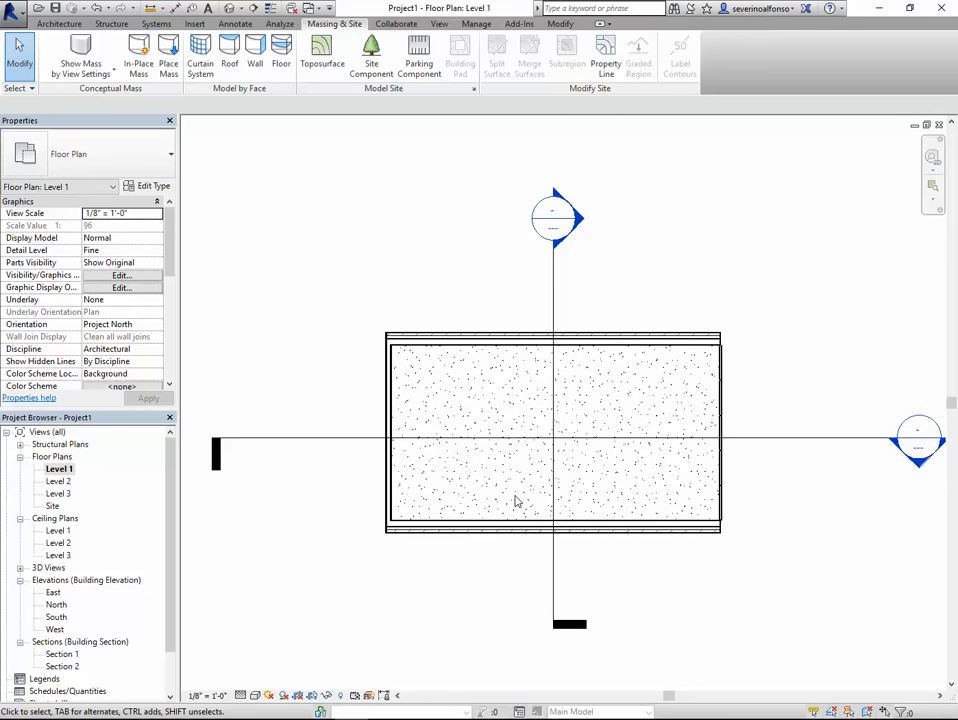
pyautogui.click(175, 7)
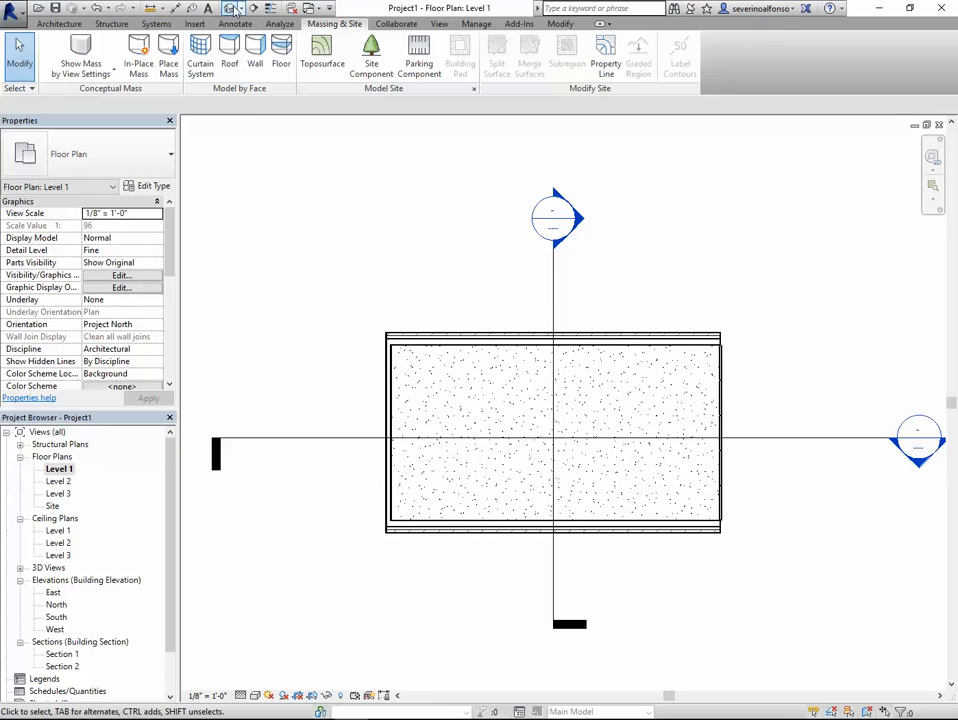